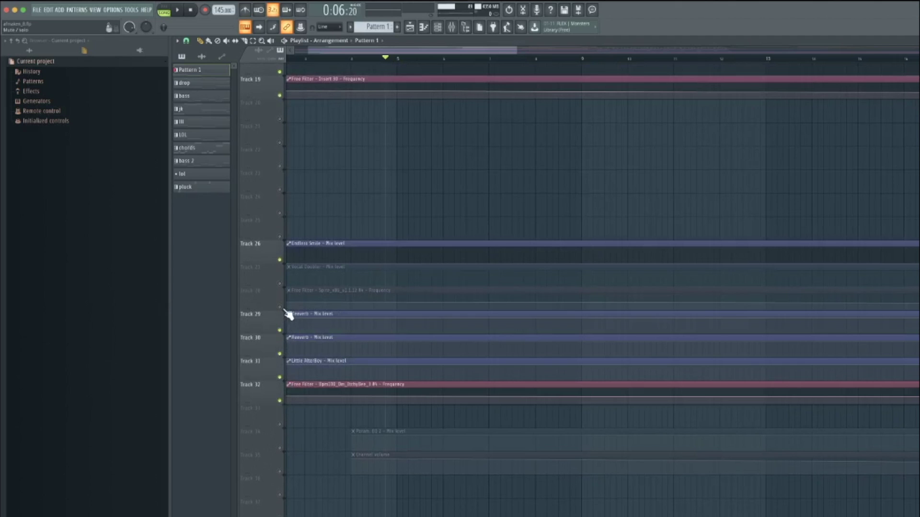
Unmute the automation clips on playlist tracks 27, 28, 34 and 35
left_click(280, 307)
left_click(280, 283)
left_click(281, 449)
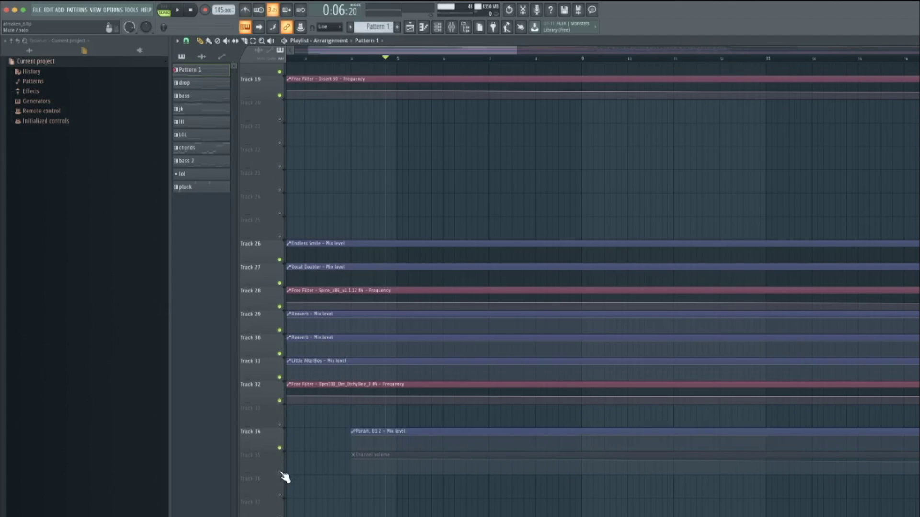
left_click(282, 472)
Play back the vocal clip on Track 2, then stop playback
key("space")
scroll(329, 460, "up", 6)
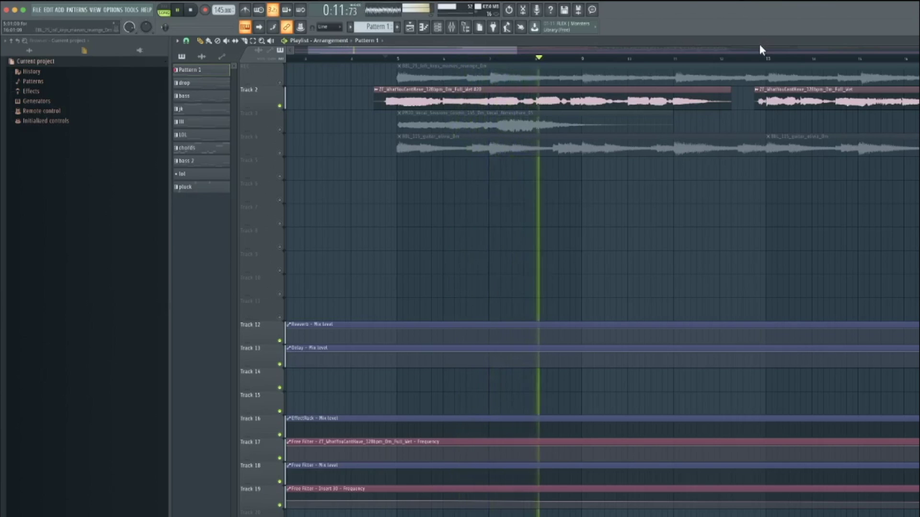
key("space")
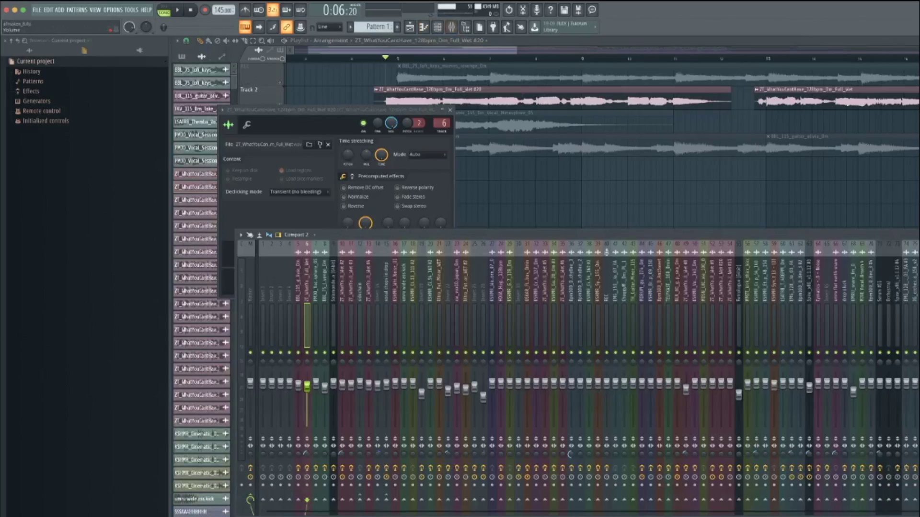
Inspect the Vocal Doubler effect on the Track 2 vocal's mixer insert, then close its window
left_click_drag(919, 231, 323, 205)
left_click(521, 286)
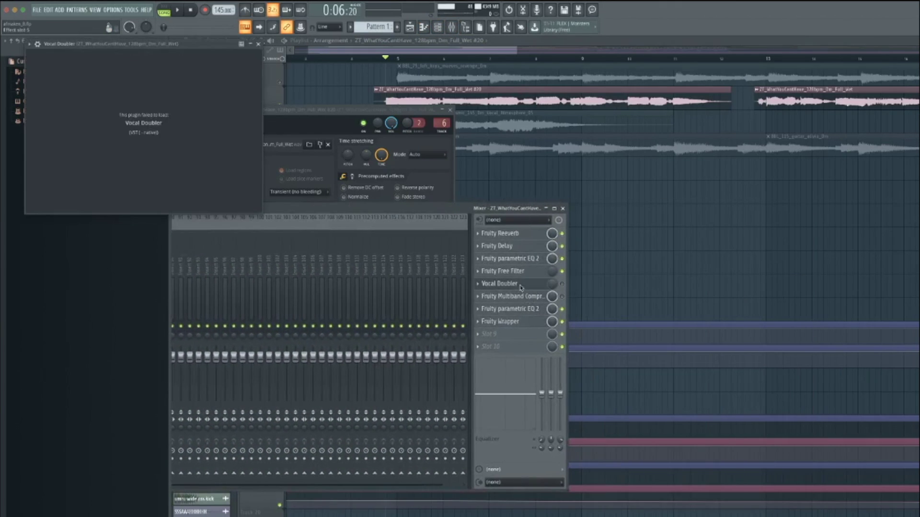
left_click_drag(142, 48, 359, 159)
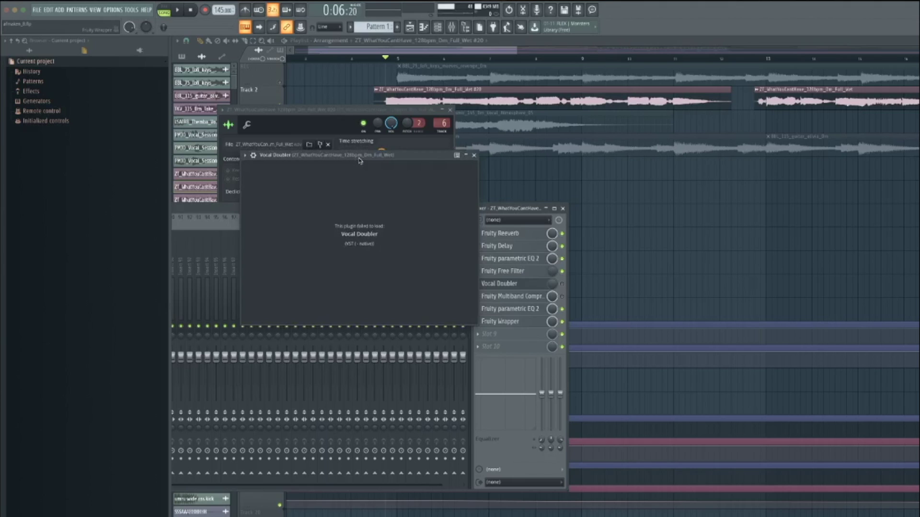
left_click(474, 156)
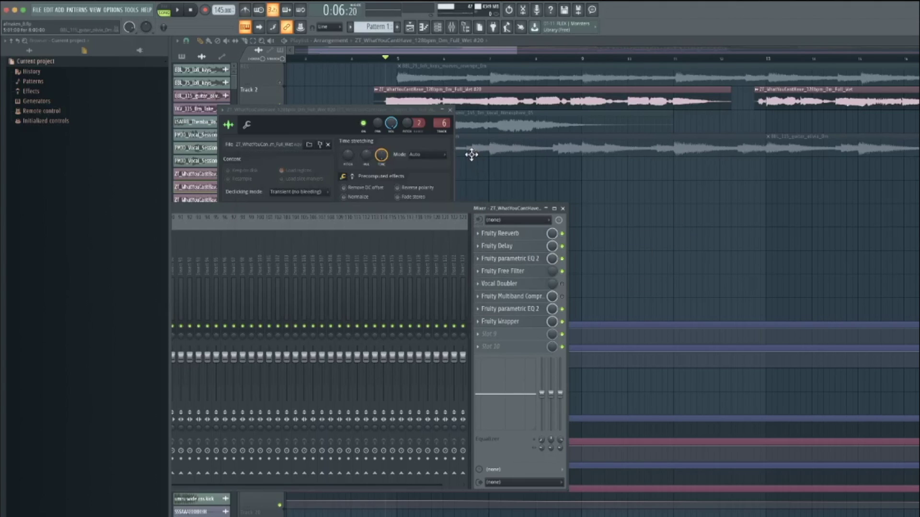
Examine the vocal insert's two parametric EQs, Fruity Delay, Fruity Reeverb, Multiband Compressor and Fruity Wrapper
left_click(519, 259)
left_click(517, 246)
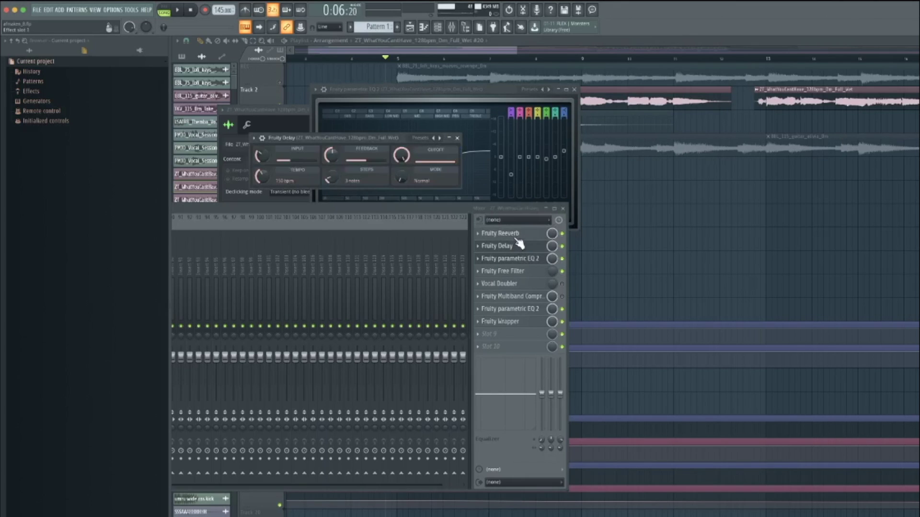
left_click(514, 234)
left_click(515, 297)
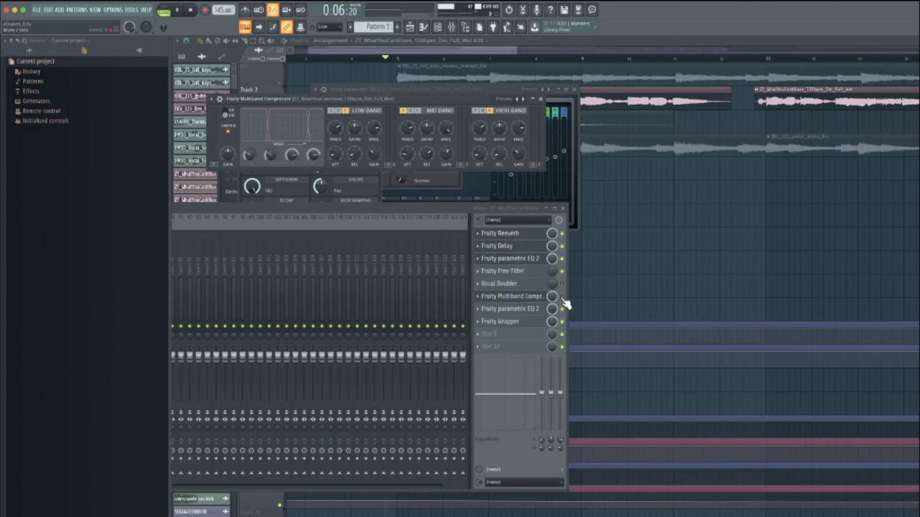
left_click(531, 309)
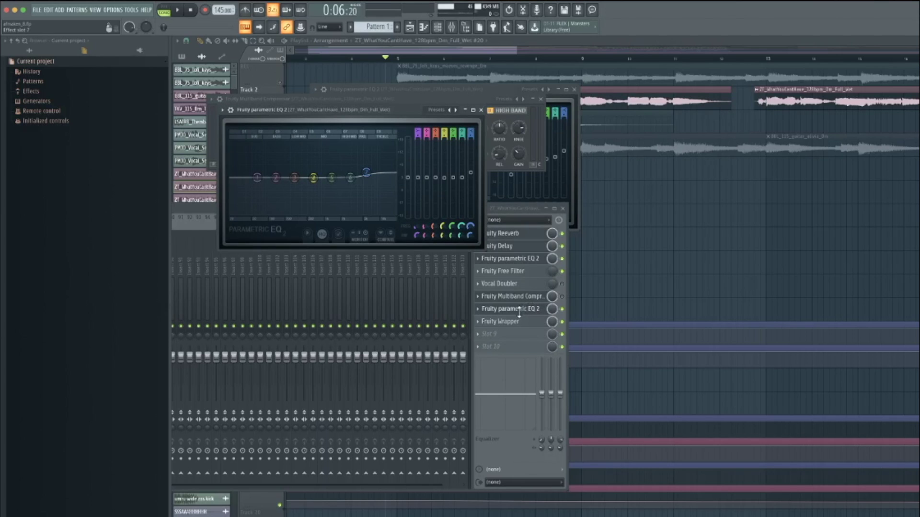
left_click(516, 321)
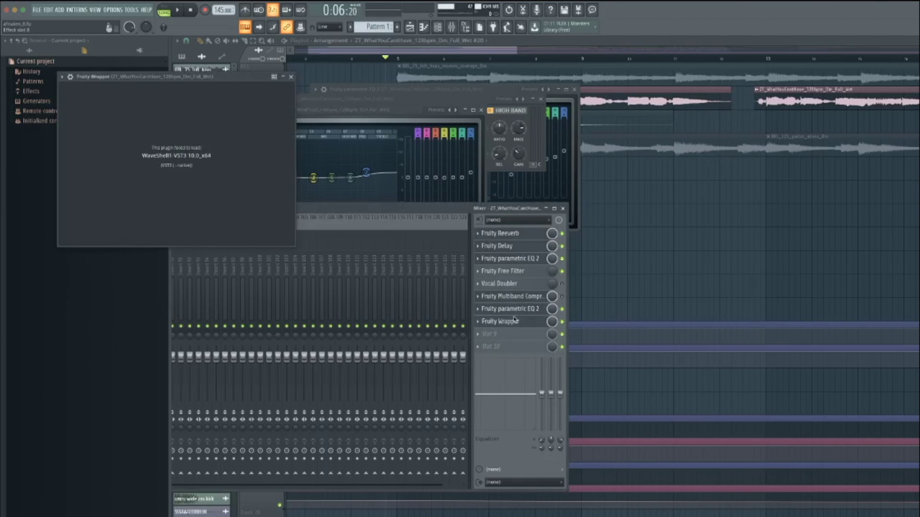
Close the mixer and the vocal's open effect windows to return to the playlist
left_click(290, 77)
left_click(563, 209)
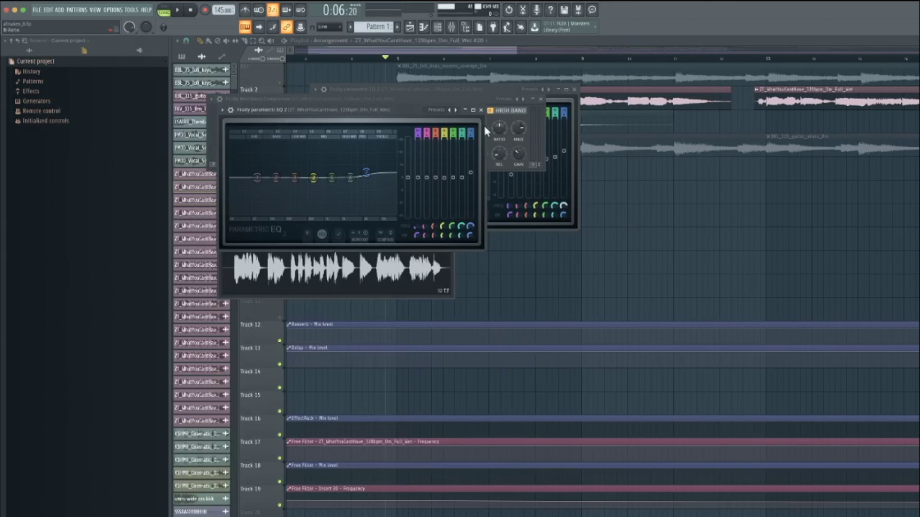
left_click(481, 111)
left_click(541, 99)
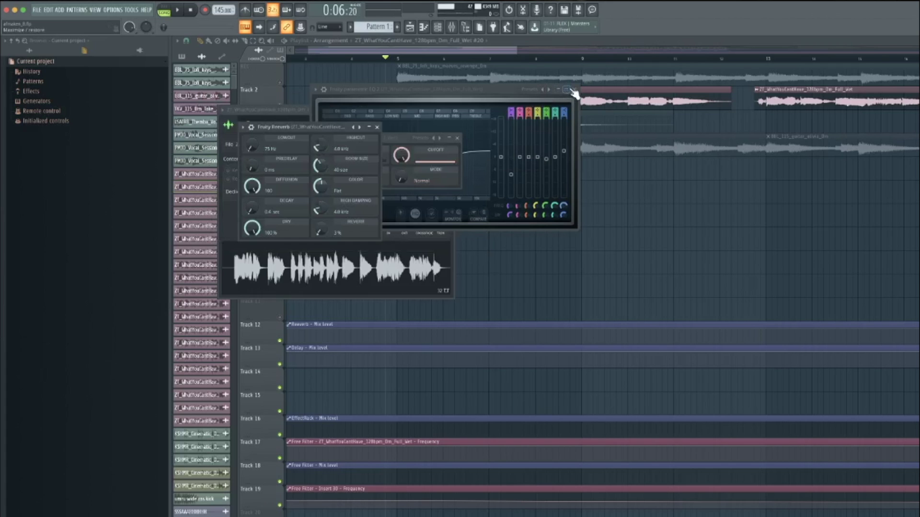
left_click(571, 90)
left_click(459, 139)
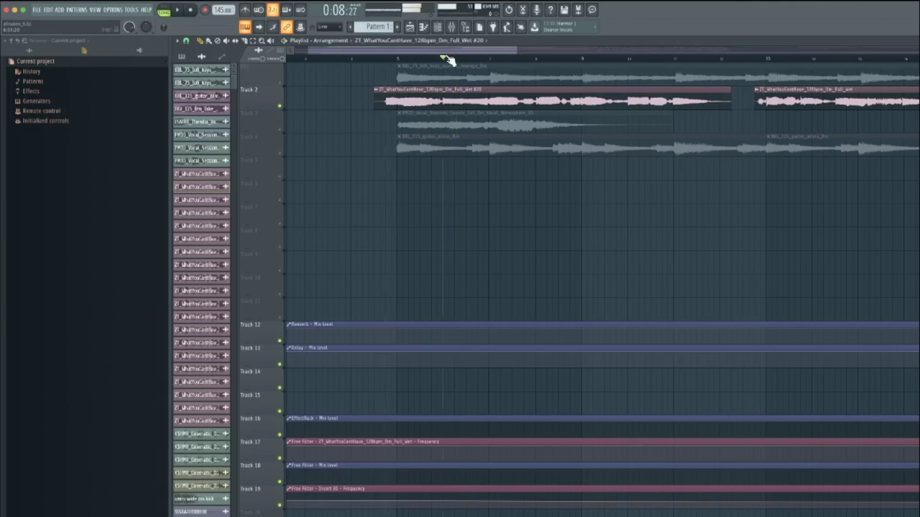
Play the processed vocal on Track 2 from near bar 6, then stop playback
key("space")
left_click(431, 58)
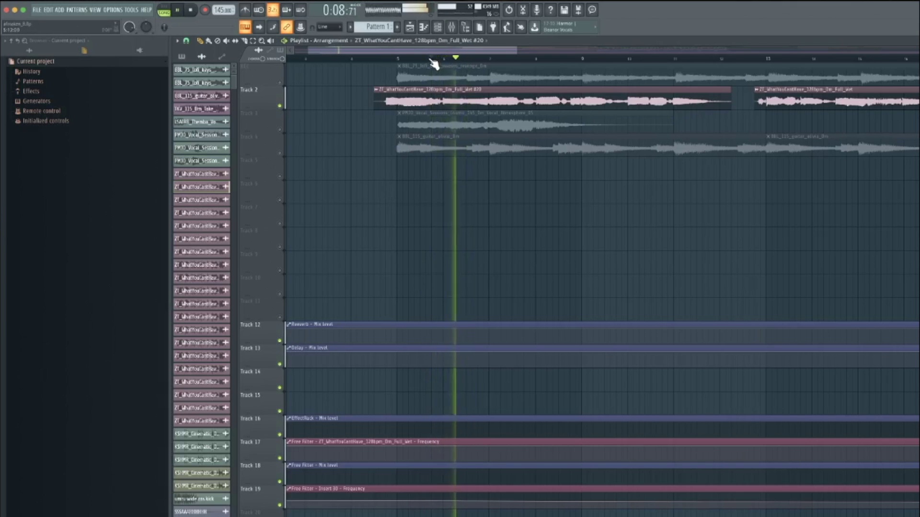
key("space")
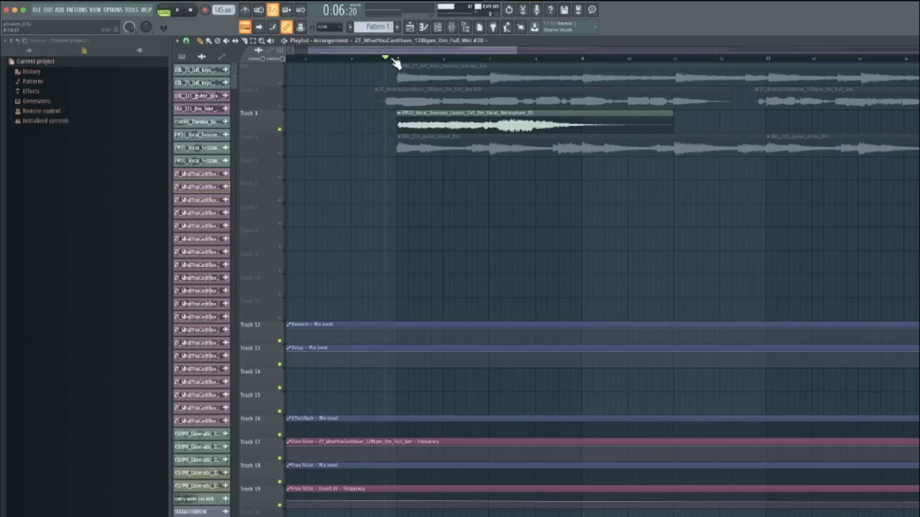
Listen to the vocal atmosphere alone on Track 3 and briefly toggle the Track 4 guitar on and off
key("space")
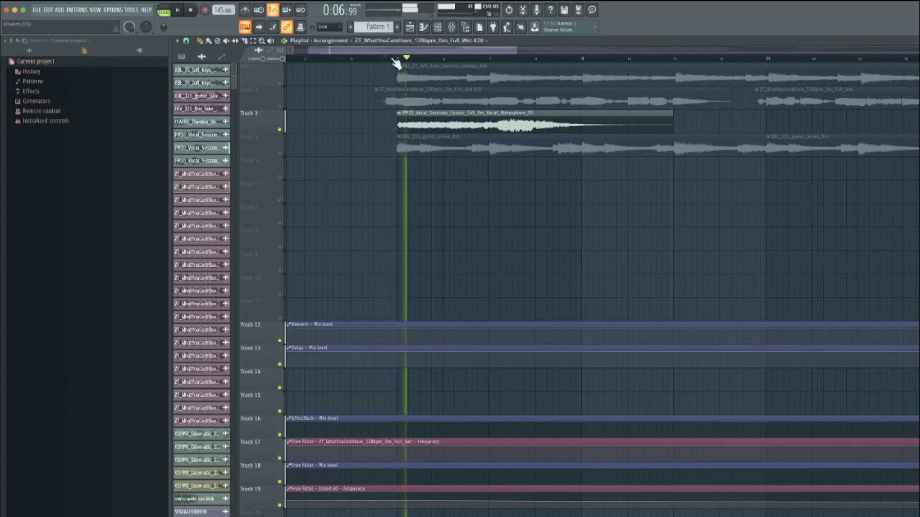
key("space")
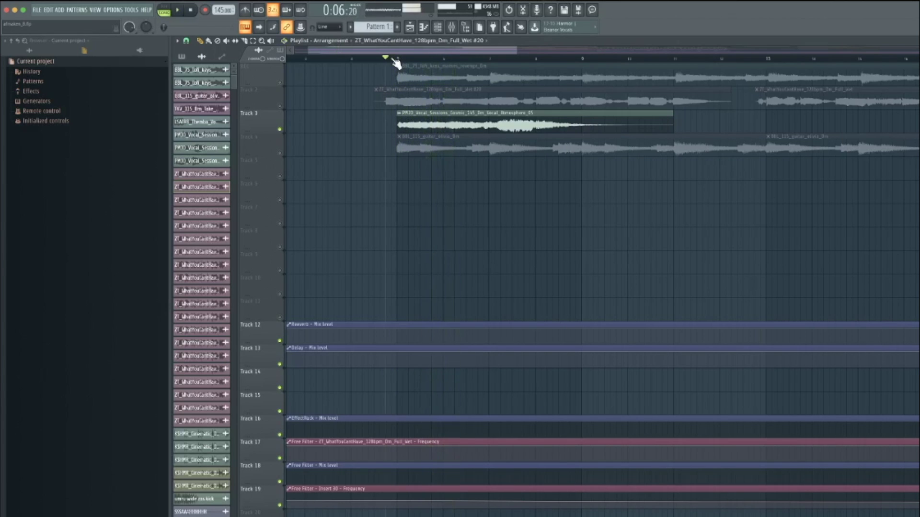
left_click(280, 153)
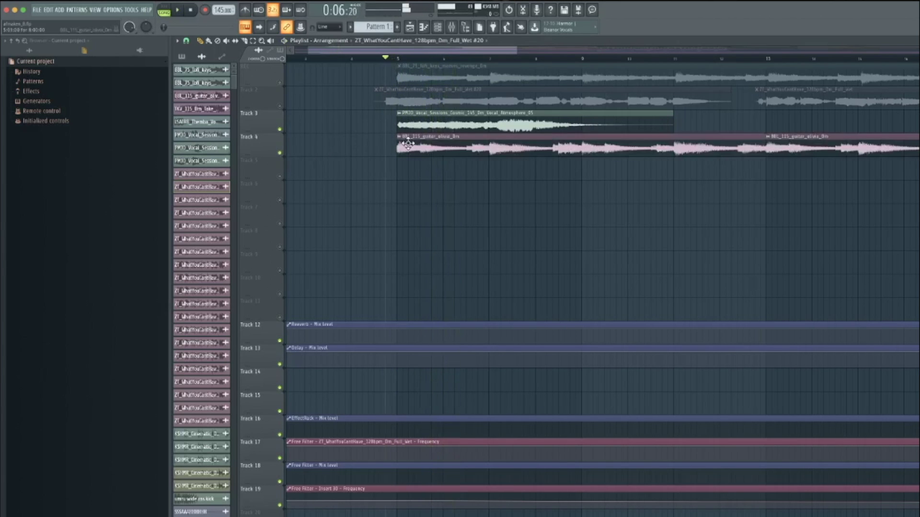
left_click(280, 153)
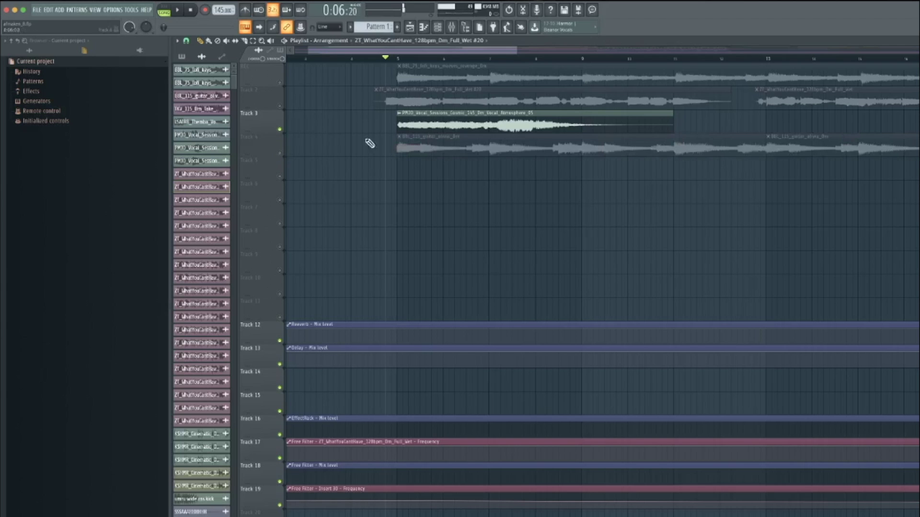
Examine the Fruity Reeverb settings on the vocal atmosphere clip's mixer insert, then close all its windows
double_click(418, 126)
left_click(451, 27)
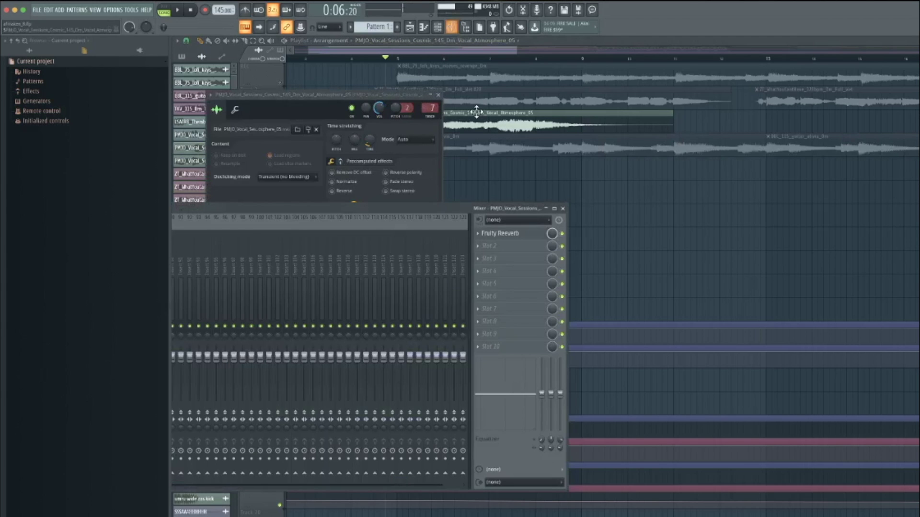
left_click_drag(456, 210, 805, 202)
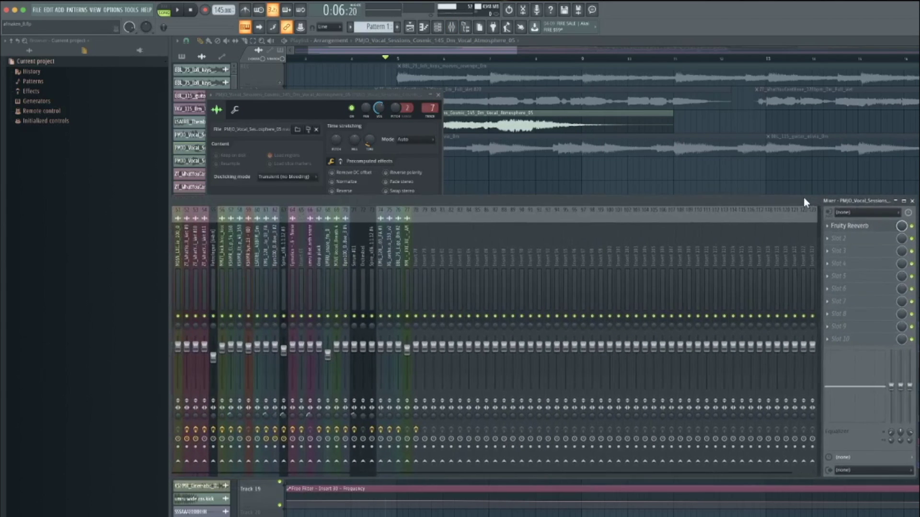
left_click(850, 226)
left_click_drag(253, 59, 581, 179)
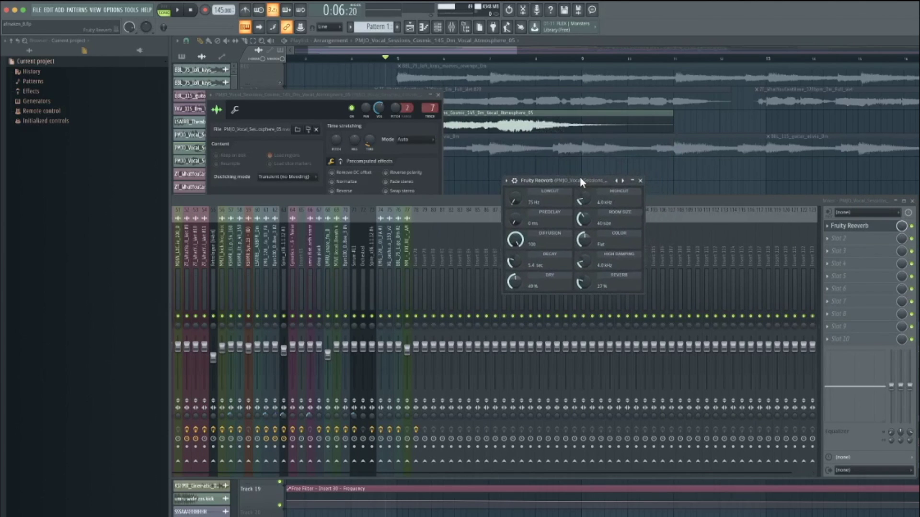
left_click(640, 180)
left_click(912, 201)
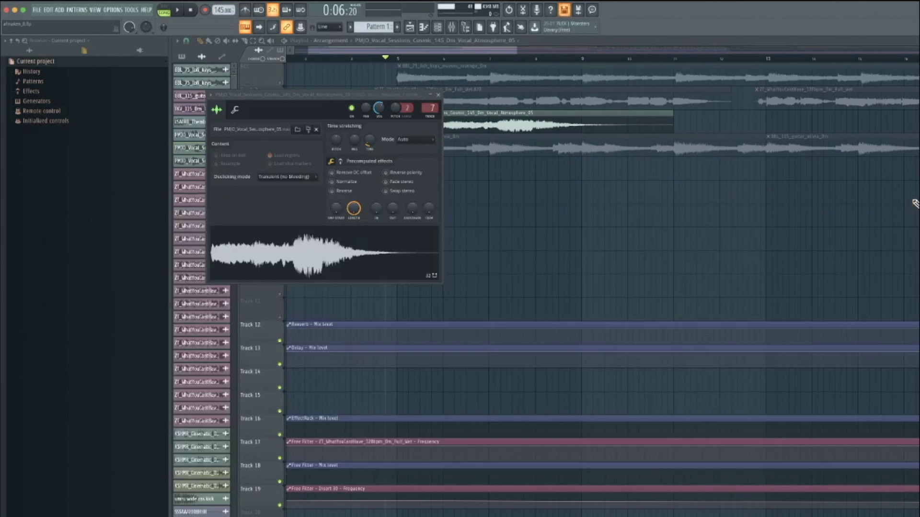
left_click(438, 95)
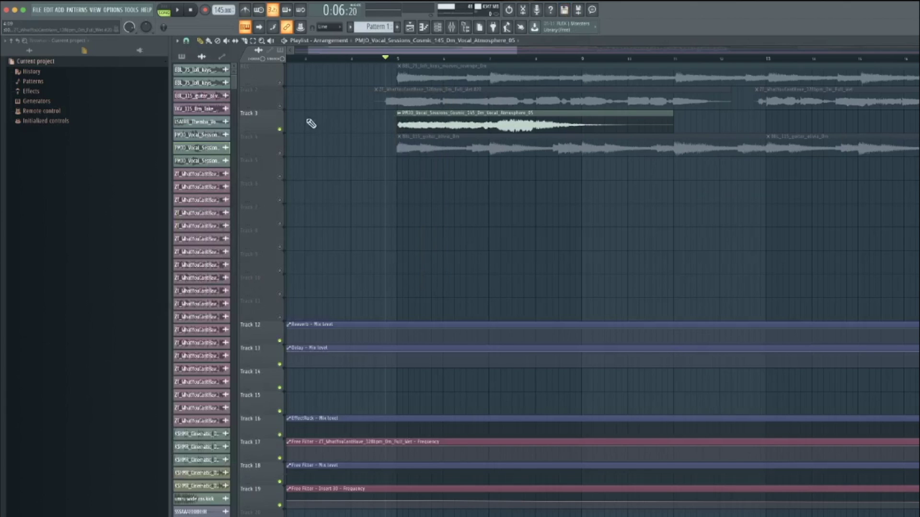
Mute Track 3, unmute Track 4 and play the guitar clip on its own
left_click(280, 130)
left_click(281, 153)
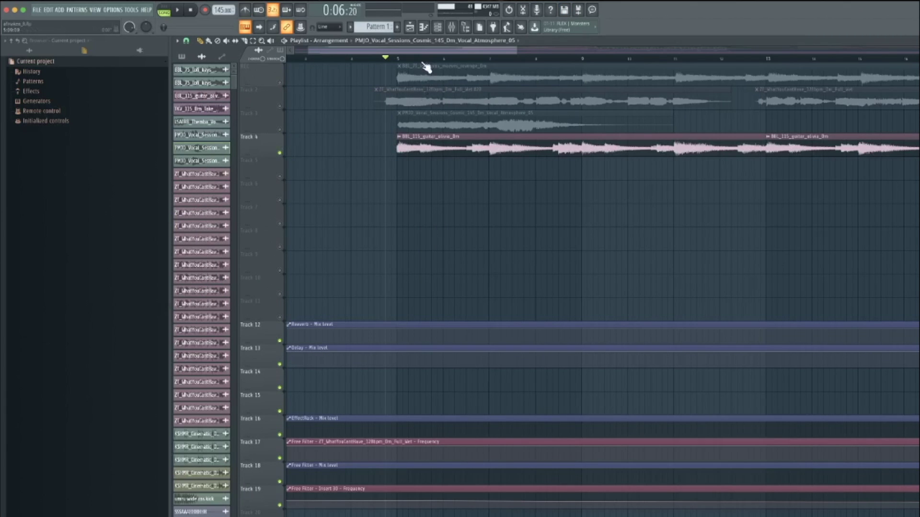
key("space")
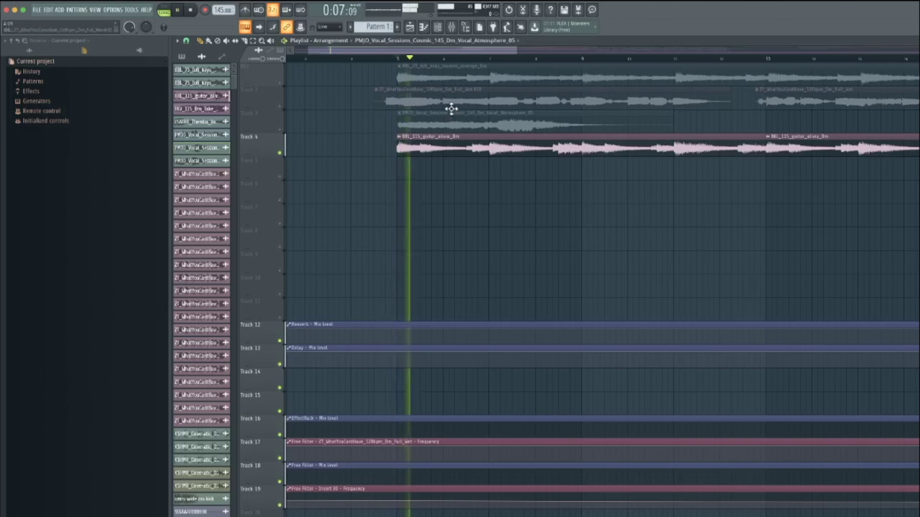
Inspect the guitar clip's channel settings and mixer effects during playback, then stop and close the windows
double_click(467, 139)
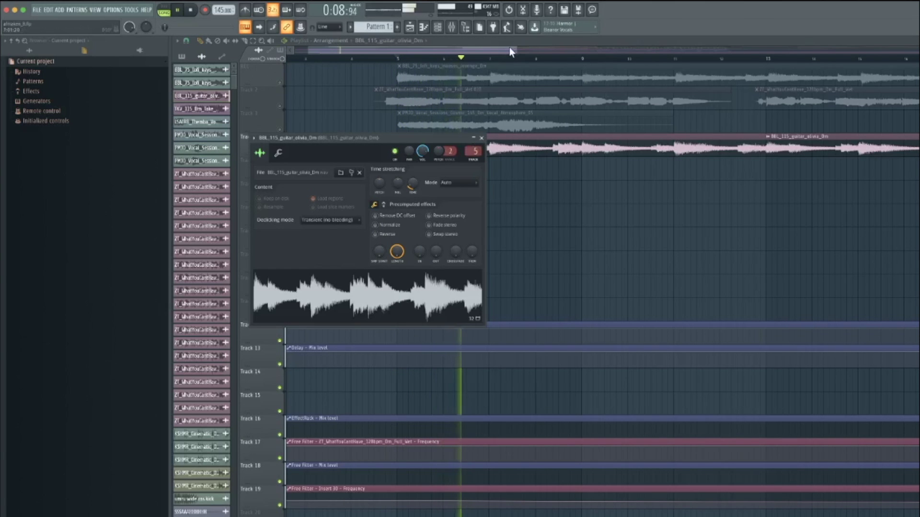
left_click(451, 27)
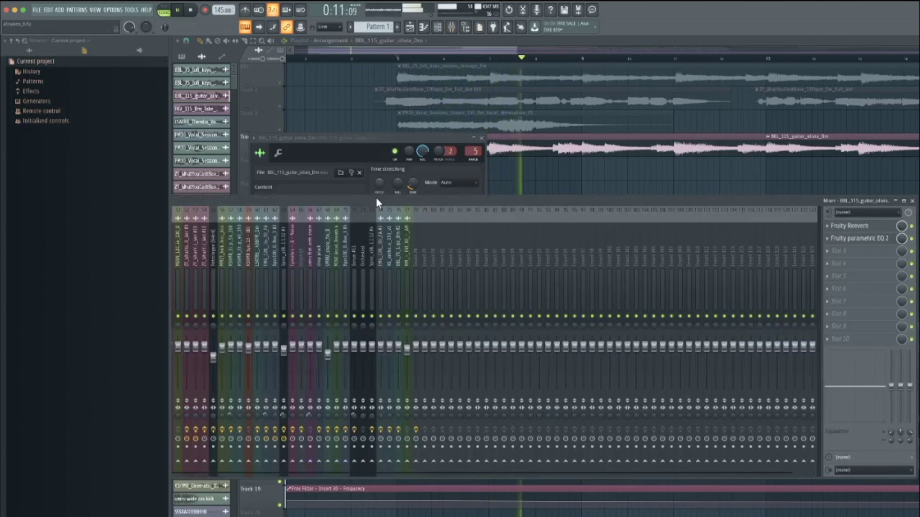
left_click_drag(375, 199, 741, 202)
key("space")
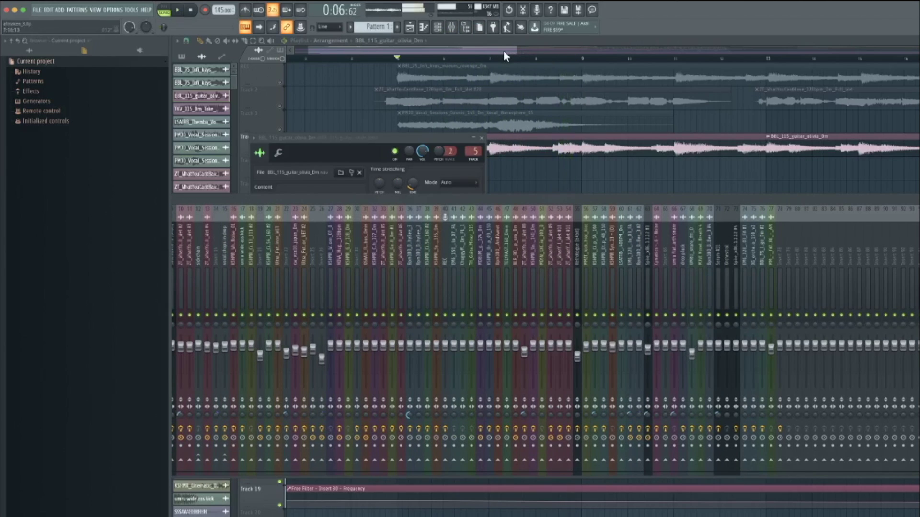
key("F12")
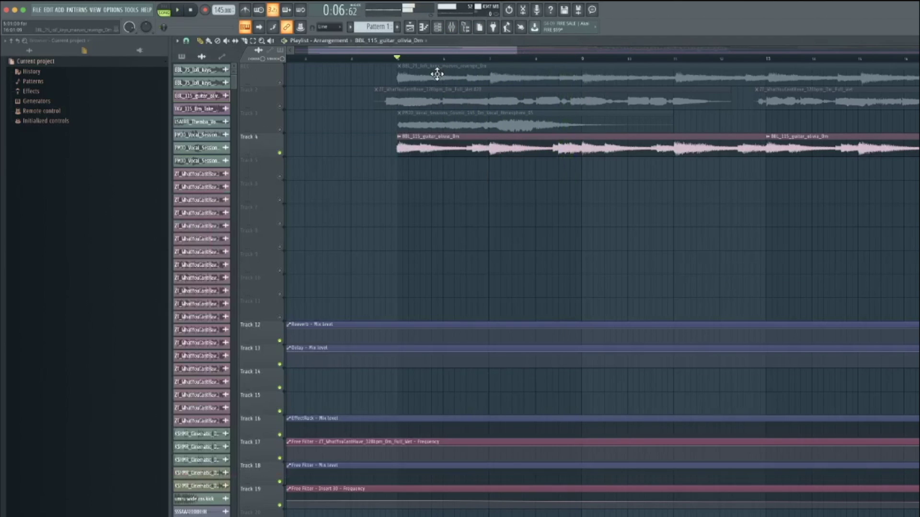
Unmute all playlist tracks and play the section starting around bar 21, then stop playback
right_click(280, 129)
right_click(280, 129)
left_click_drag(448, 50, 559, 56)
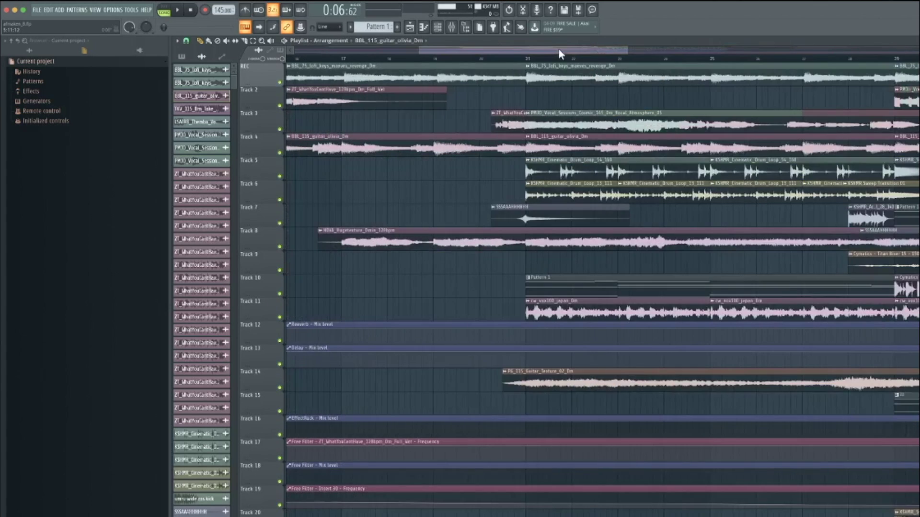
key("space")
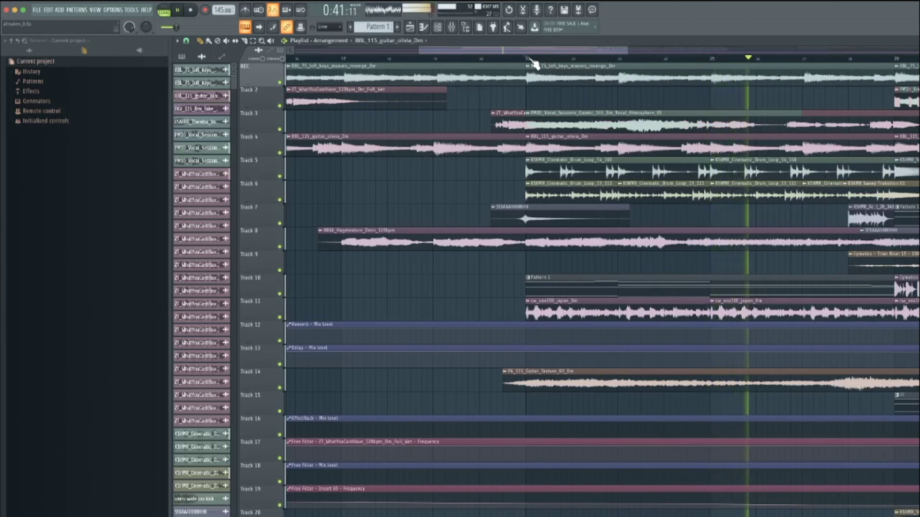
key("space")
Play the buildup section of the arrangement from shortly after bar 29
left_click_drag(559, 49, 611, 52)
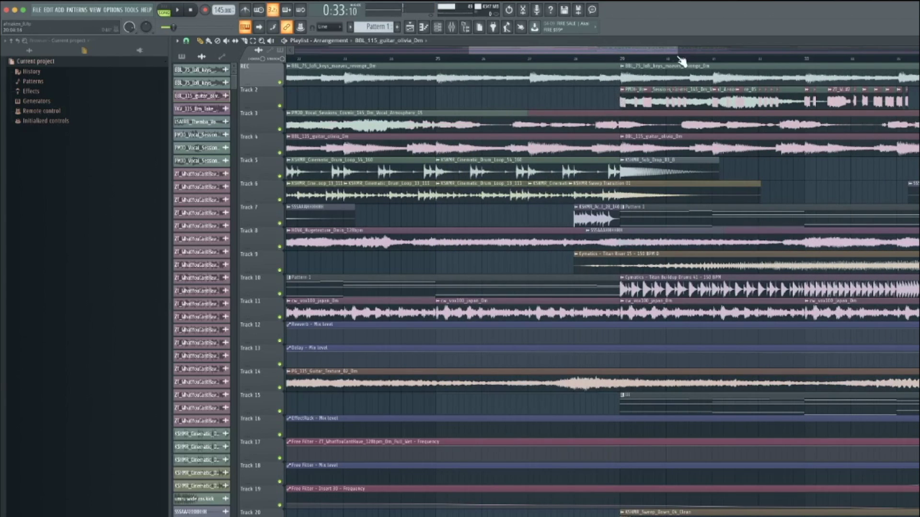
mouse_move(683, 49)
left_mouse_down()
mouse_move(790, 57)
mouse_move(617, 56)
mouse_move(674, 49)
left_mouse_up()
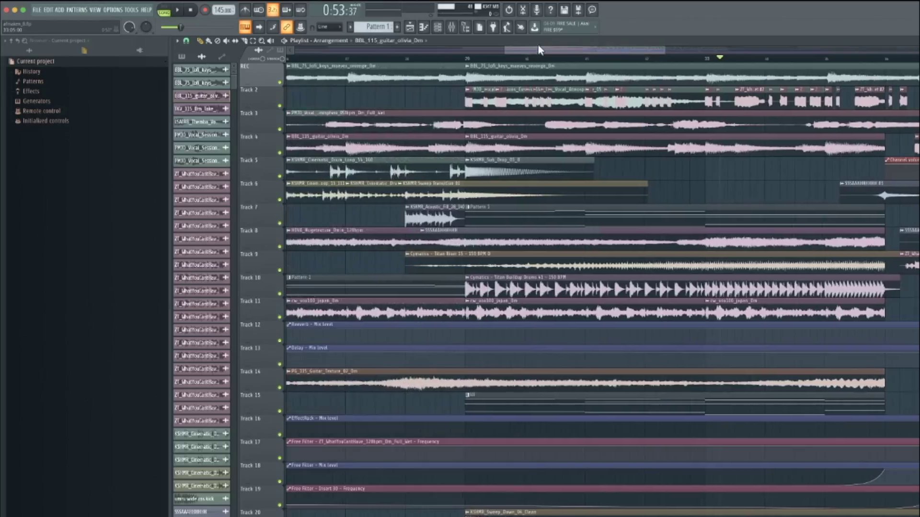
left_click_drag(530, 49, 528, 54)
left_click(527, 58)
key("space")
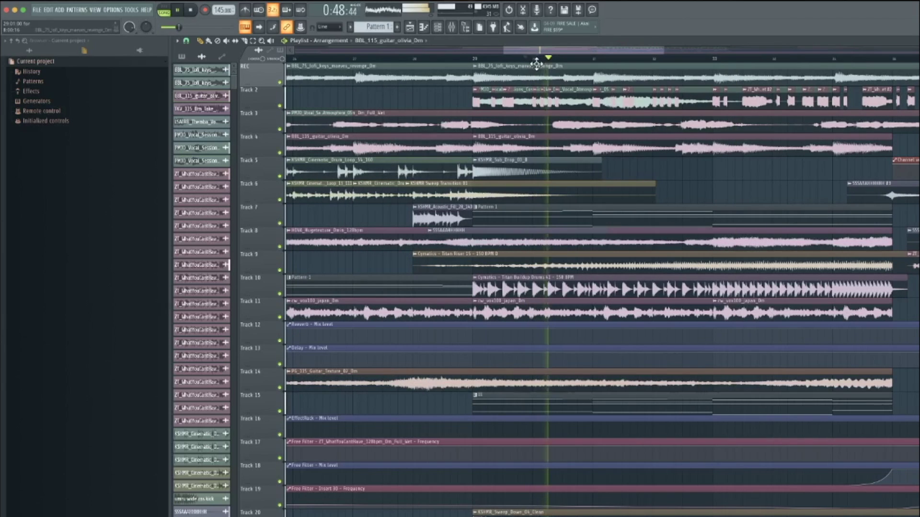
Stop playback, review the pattern clip on Track 15 in the piano roll, inspect its Retrologue channel, and return to the playlist
key("space")
double_click(604, 411)
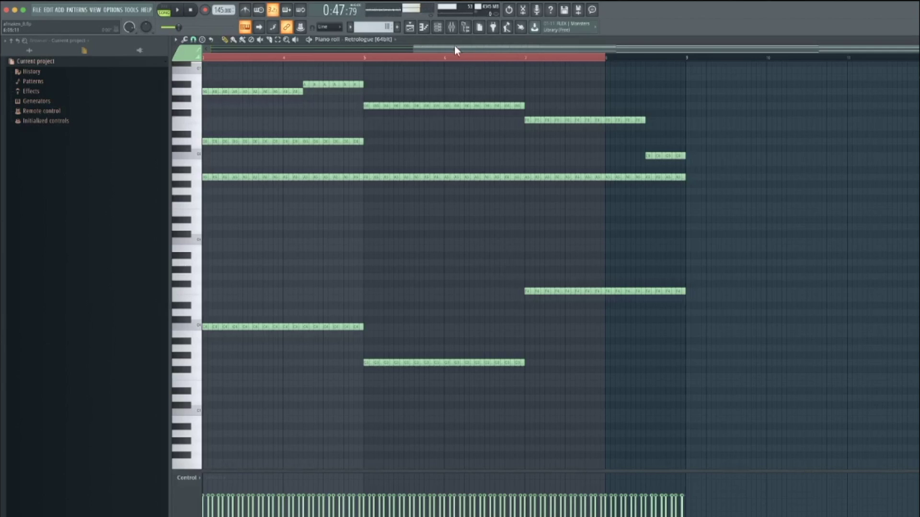
left_click(445, 32)
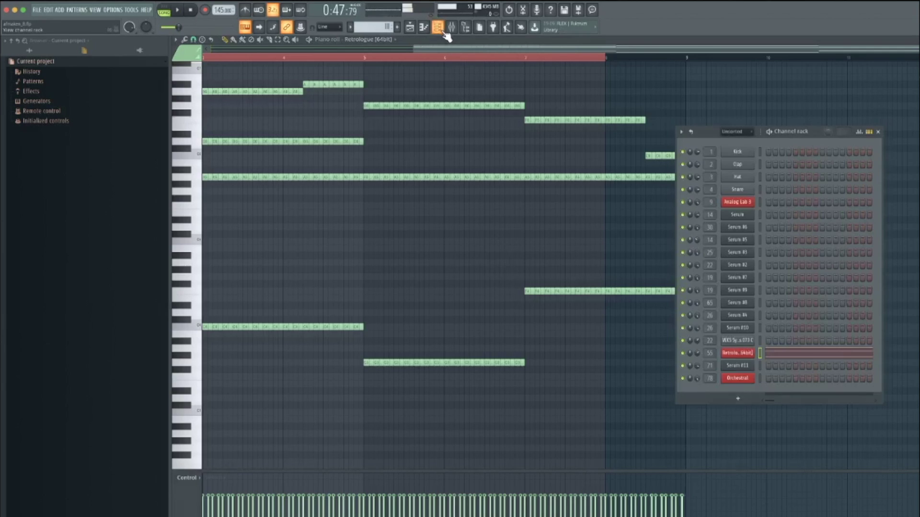
left_click(731, 355)
left_click_drag(427, 45, 216, 48)
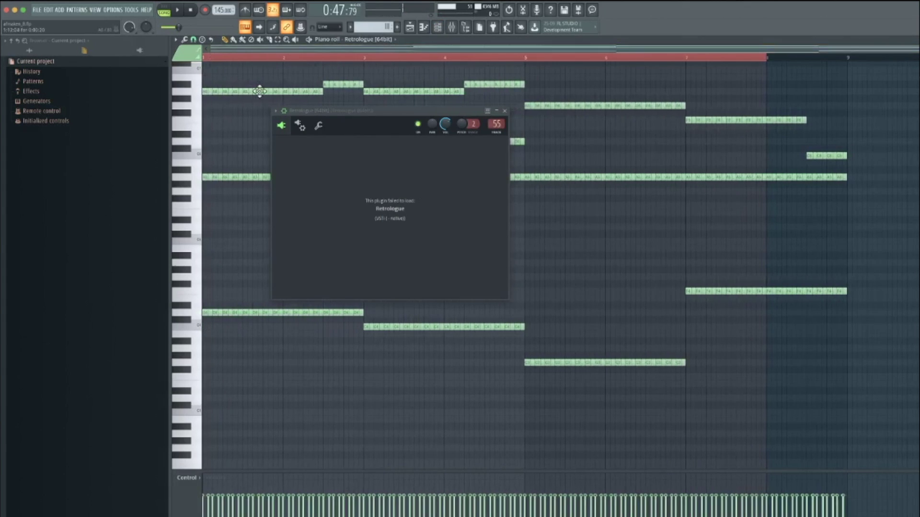
left_click(417, 28)
left_click(504, 111)
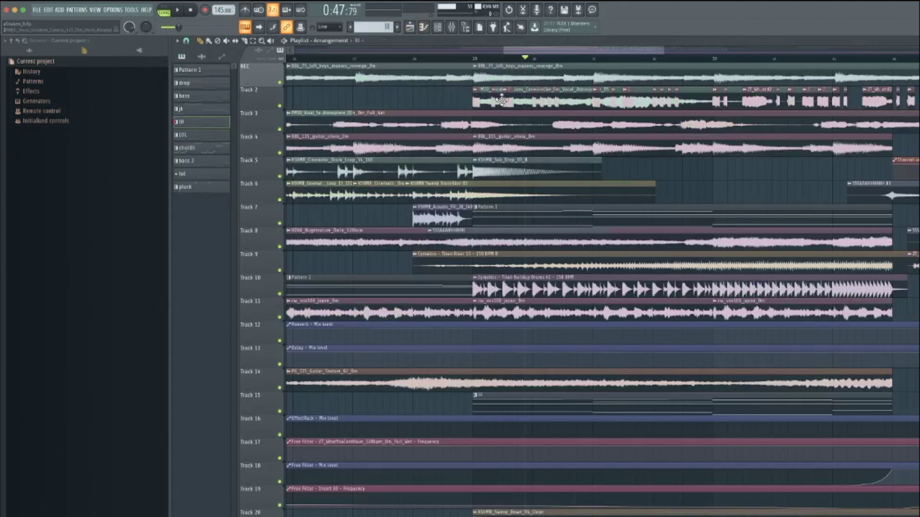
Set the playhead to bar 29 and toggle Track 2's mute repeatedly, leaving the track unmuted
left_click(473, 53)
left_click(280, 105)
left_click(280, 105)
left_click(281, 106)
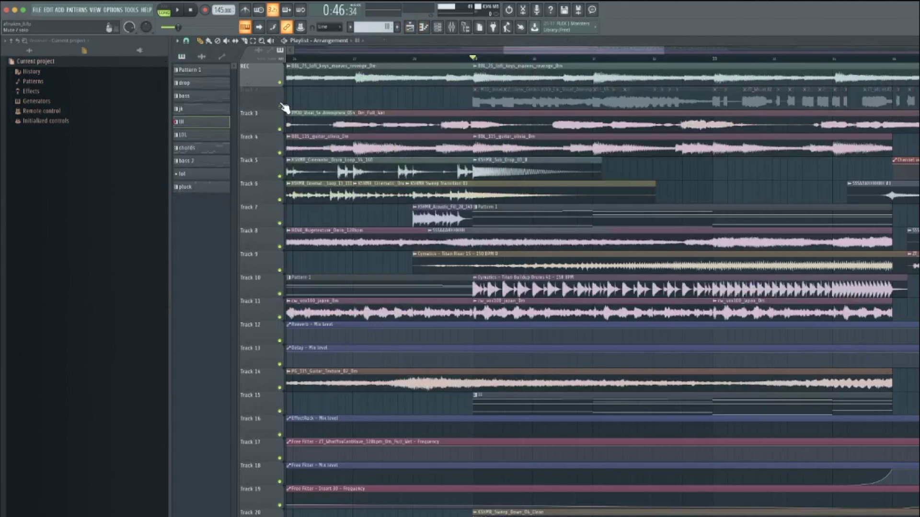
left_click(281, 105)
left_click(281, 106)
left_click(281, 105)
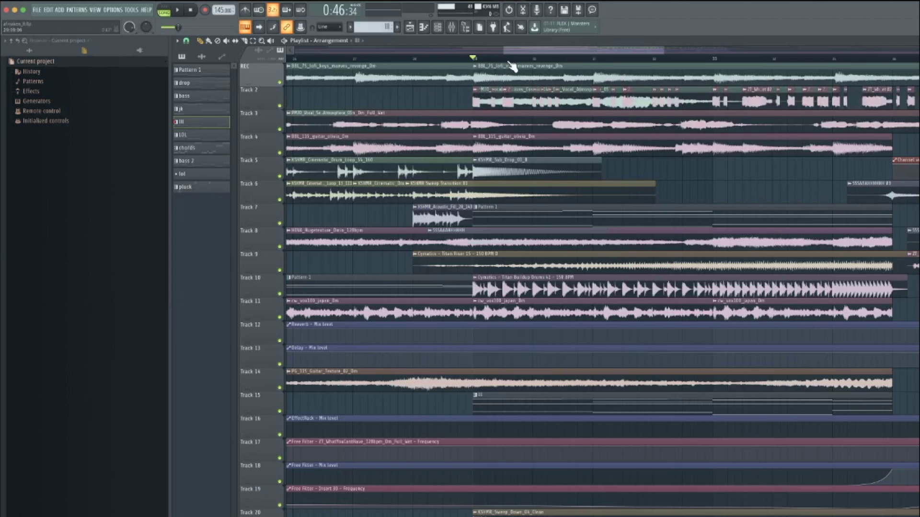
Play the transition into the drop at bar 37, starting from around bar 35, then stop playback
left_click_drag(544, 50, 581, 52)
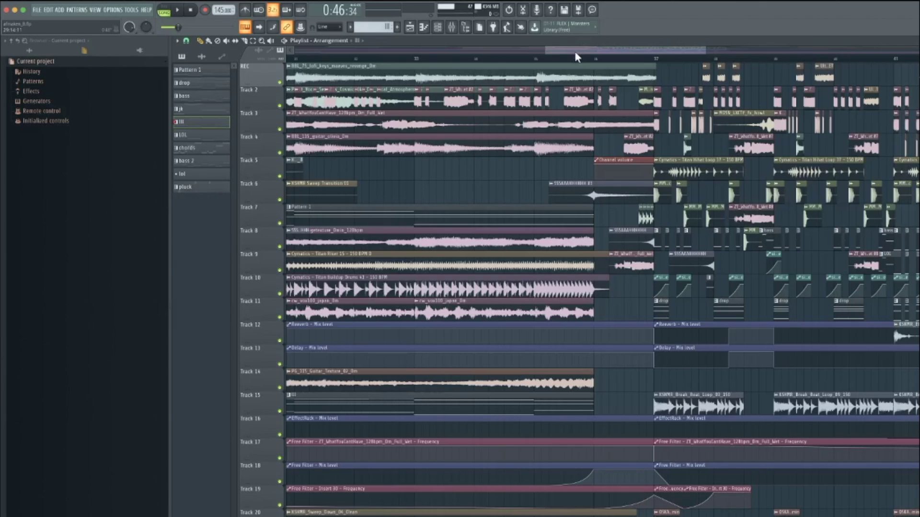
left_click(563, 57)
key("space")
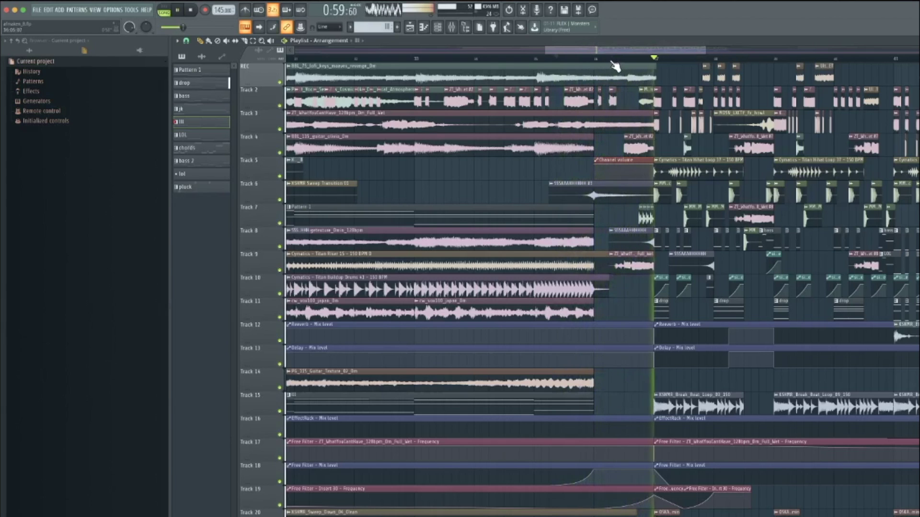
mouse_move(703, 51)
left_mouse_down()
mouse_move(657, 51)
mouse_move(689, 49)
left_mouse_up()
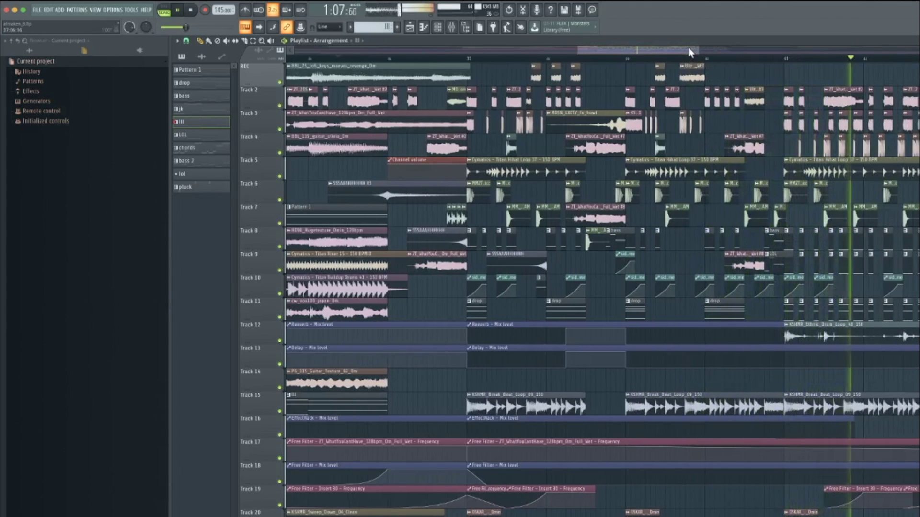
key("space")
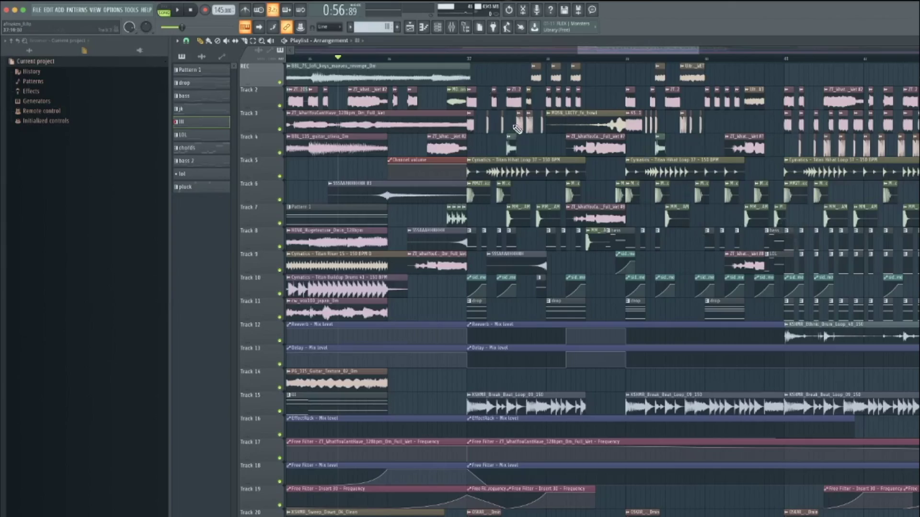
Solo Track 3 in the playlist and play it from around bar 35
left_click_drag(697, 48, 646, 60)
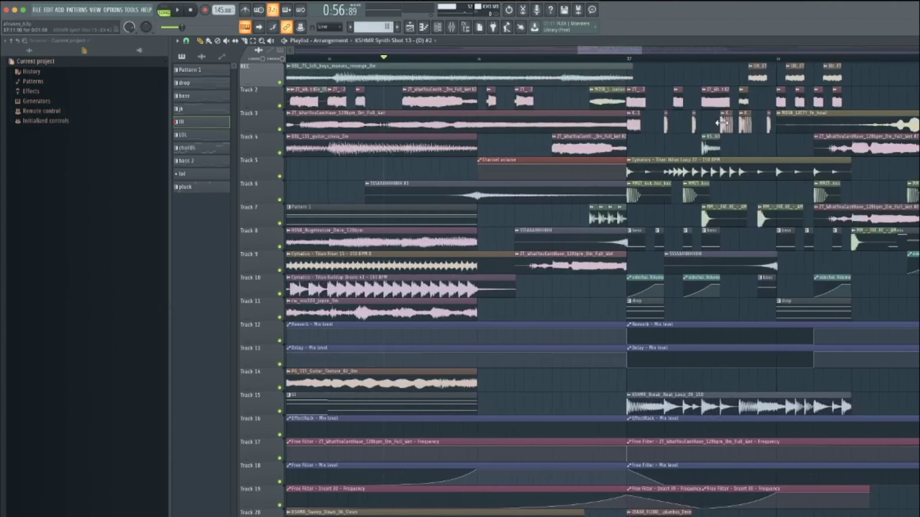
right_click(281, 130)
scroll(375, 271, "down", 10)
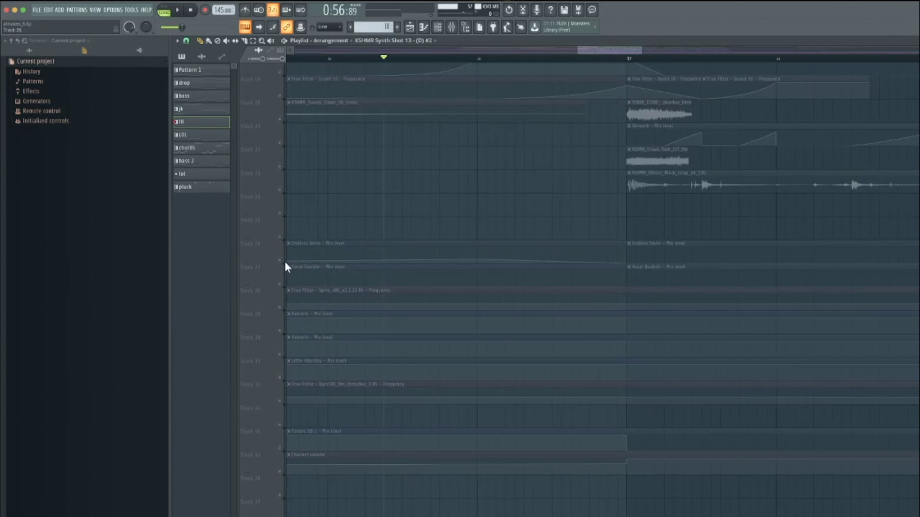
scroll(437, 220, "up", 10)
key("space")
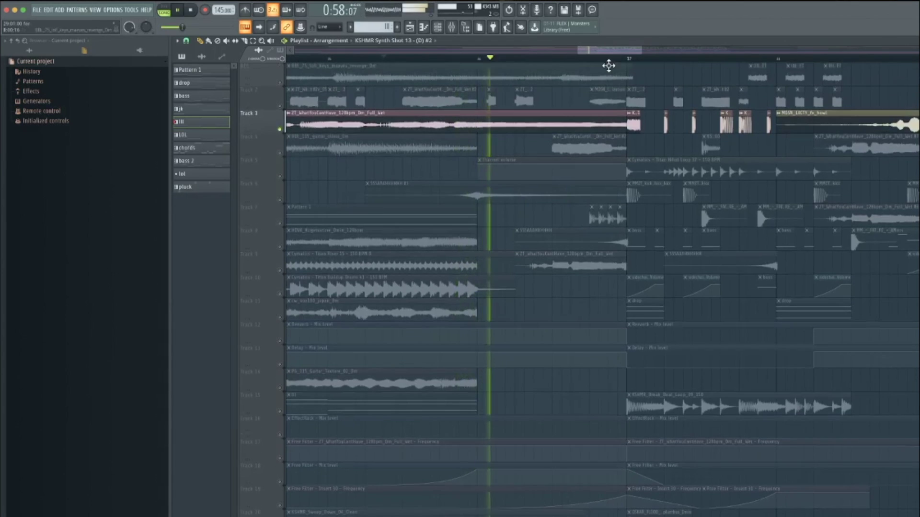
Play the soloed Track 3 clips from the start of the drop at bar 37, then stop playback
left_click(630, 60)
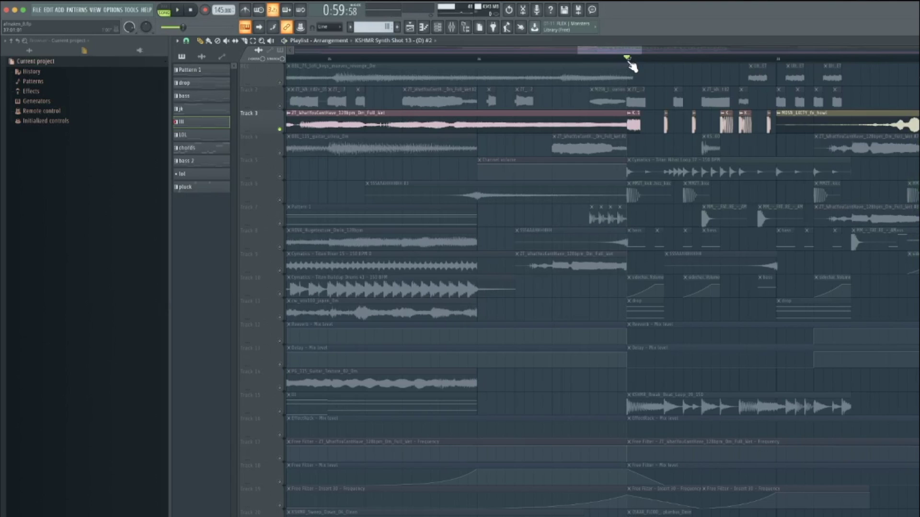
scroll(635, 64, "up", 2)
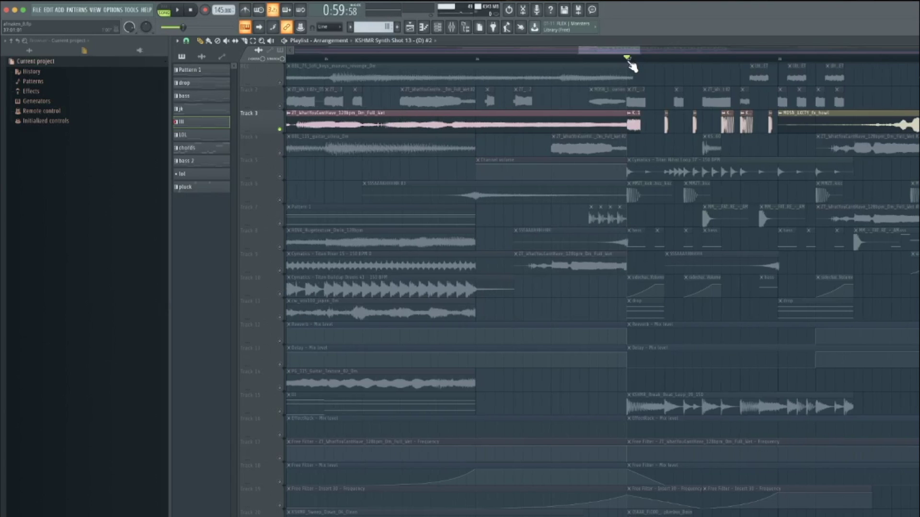
left_click_drag(623, 49, 644, 47)
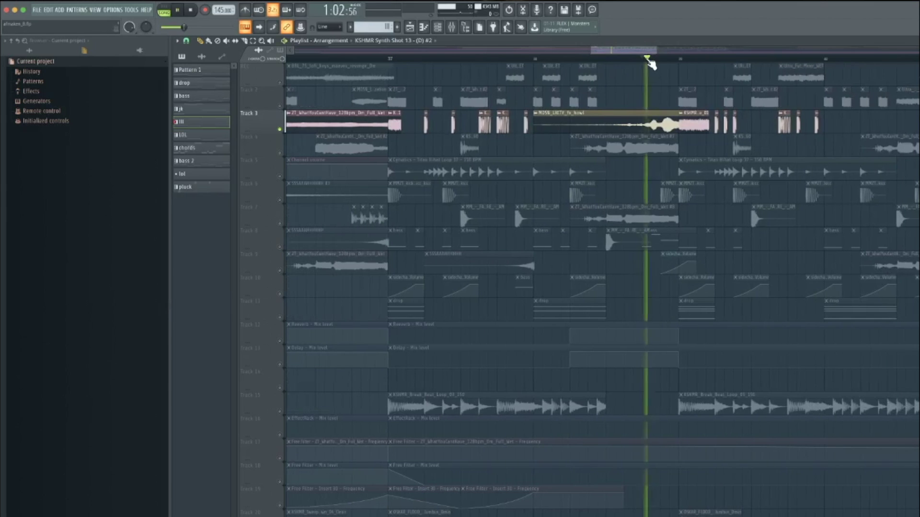
left_click(647, 57)
Unmute Track 2 and play it together with Track 3 from bar 37, then stop playback
left_click_drag(652, 50, 640, 49)
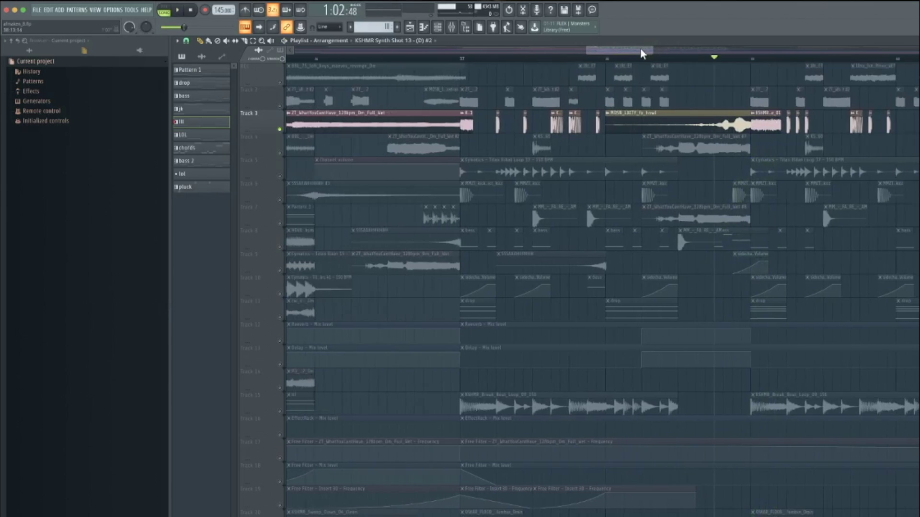
left_click(278, 105)
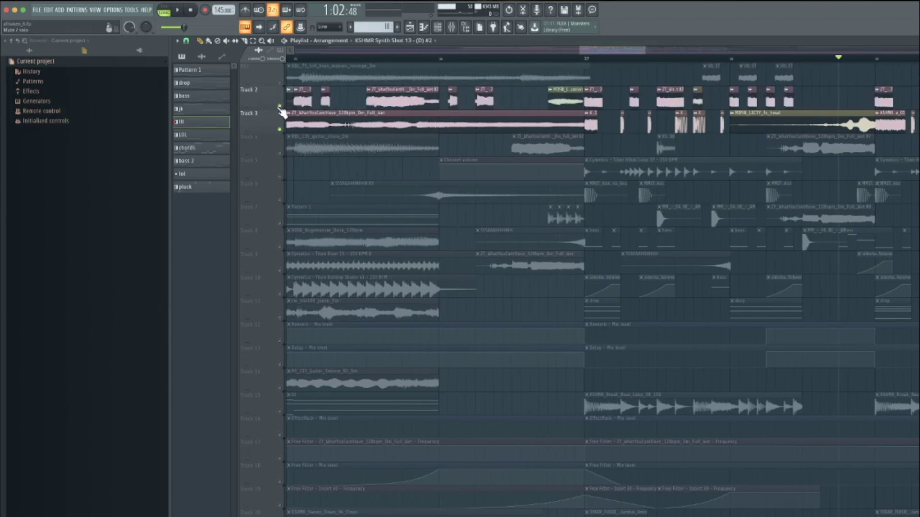
left_click(585, 59)
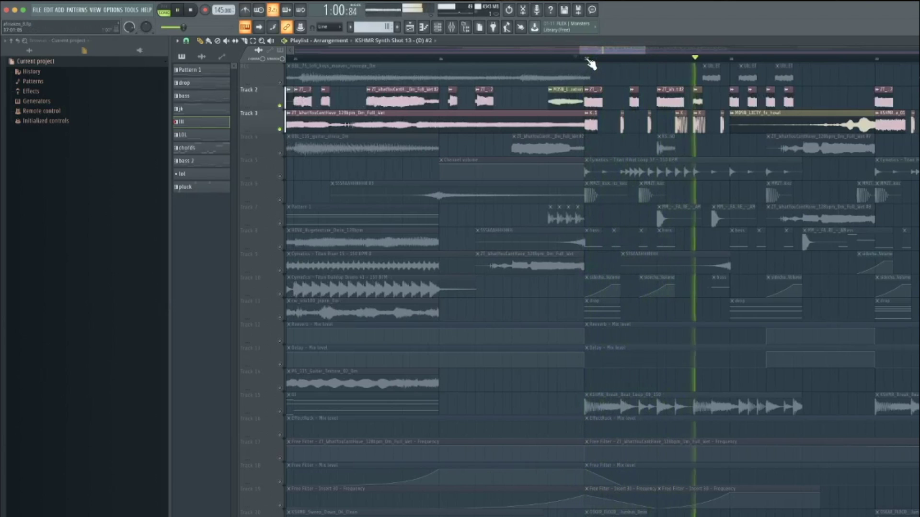
left_click_drag(618, 49, 622, 50)
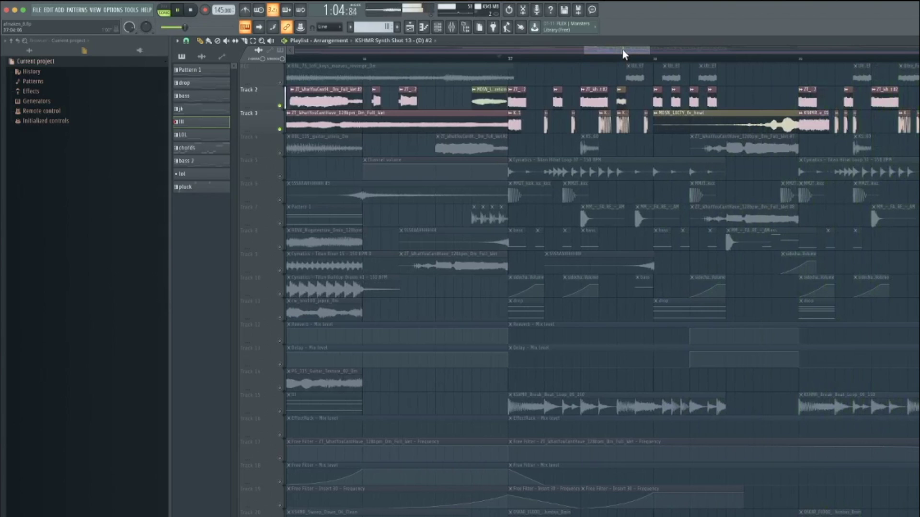
left_click(602, 101)
key("space")
Open the channel settings of Track 2's WhatYouCantHave vocal clip after bar 37 and bring its mixer effects chain into view
double_click(602, 101)
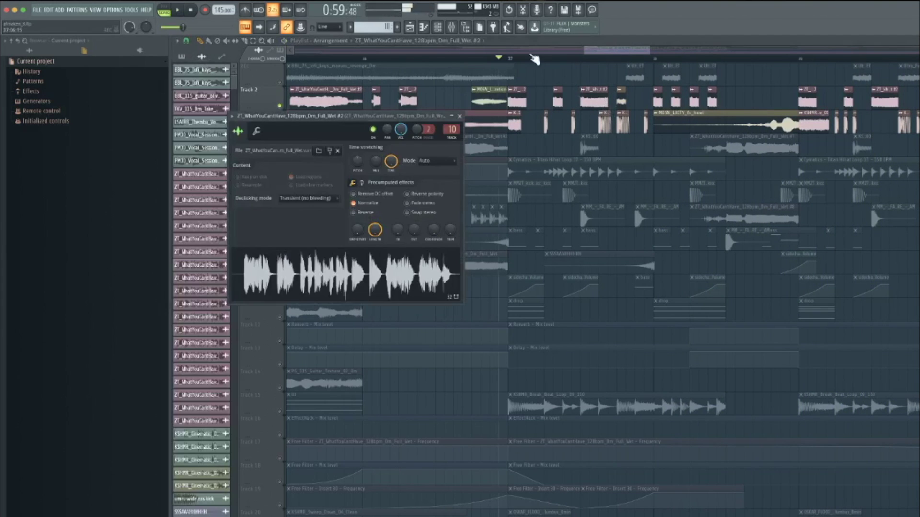
left_click(455, 28)
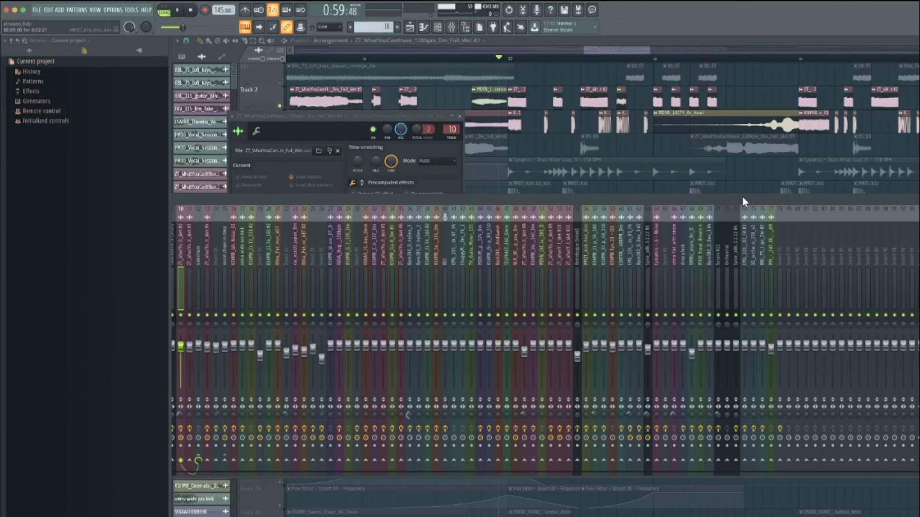
left_click_drag(746, 198, 188, 221)
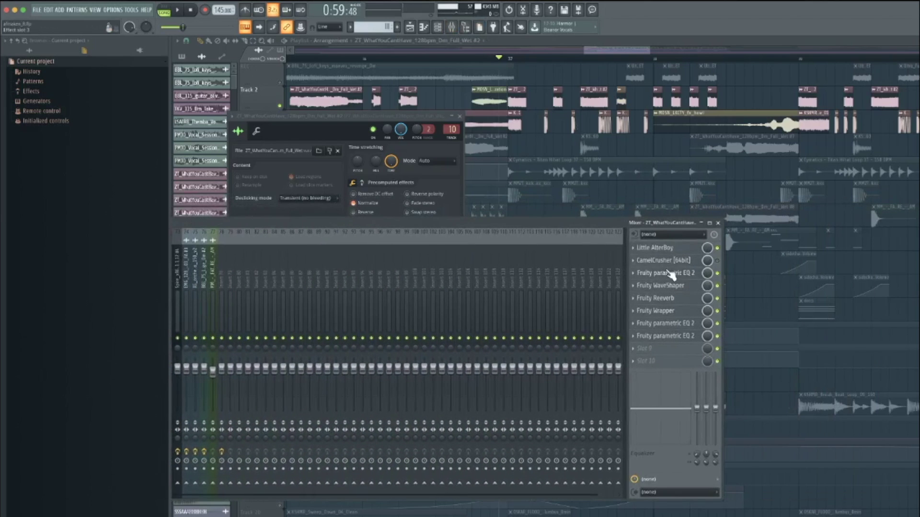
Inspect the vocal's Little AlterBoy, Fruity WaveShaper, CamelCrusher and first Fruity parametric EQ 2 effects, closing the windows when done
left_click(673, 249)
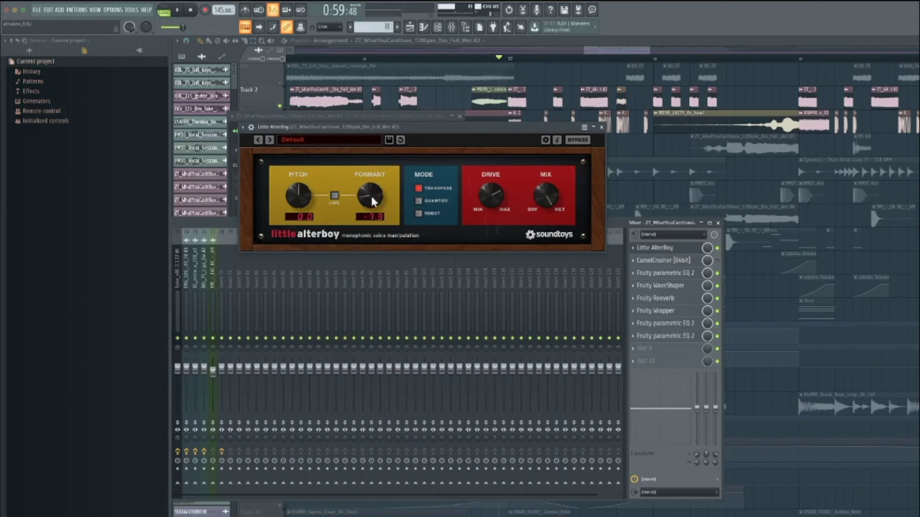
left_click(685, 286)
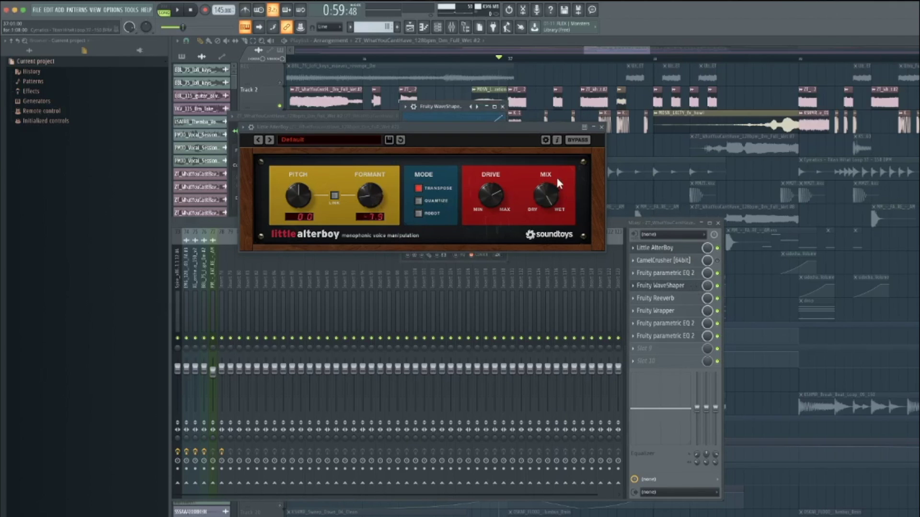
left_click(601, 127)
left_click(663, 260)
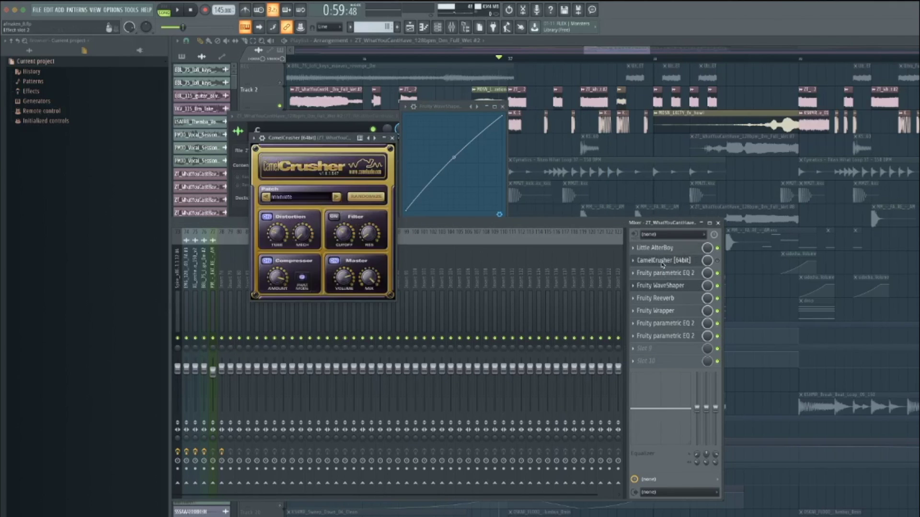
left_click(662, 273)
left_click(392, 138)
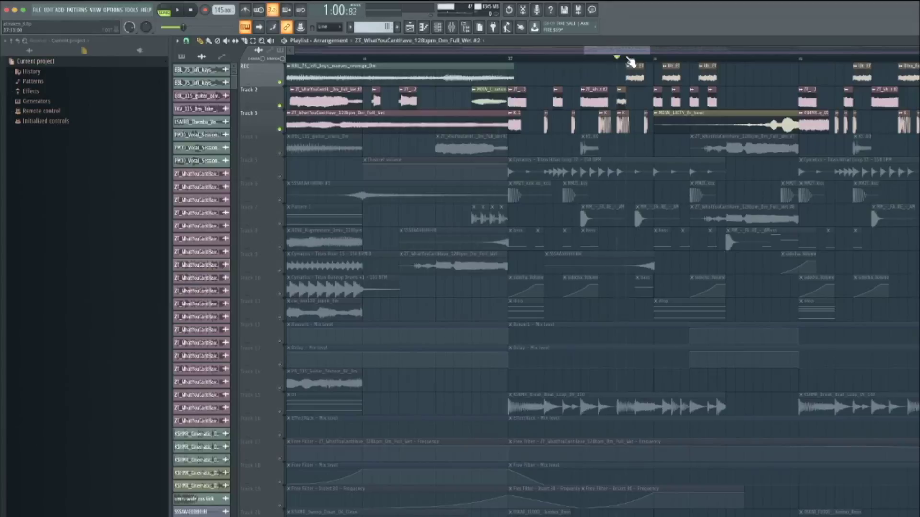
Audition the REC track's Ultra_Future_Pop_Vocals_2 clip from shortly before bar 38 twice alongside Tracks 2 and 3, selecting it between playbacks
left_click(627, 58)
key("space")
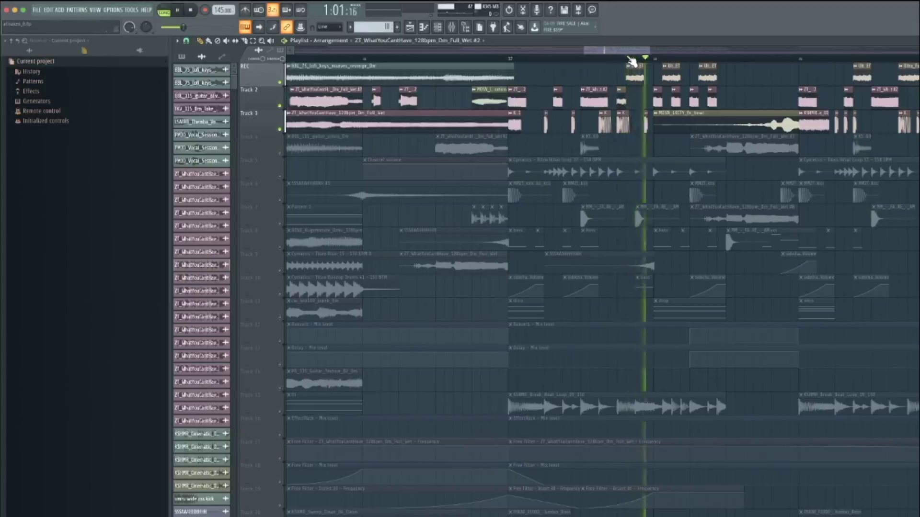
key("space")
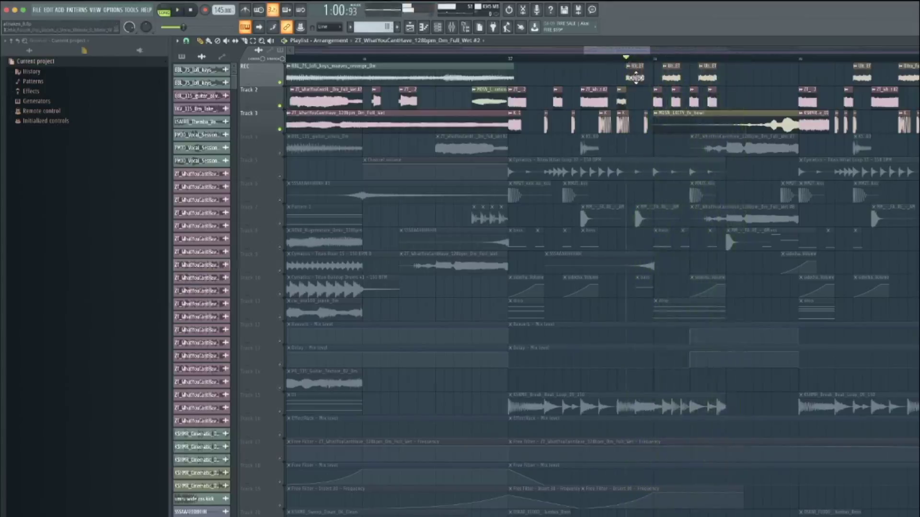
left_click(634, 72)
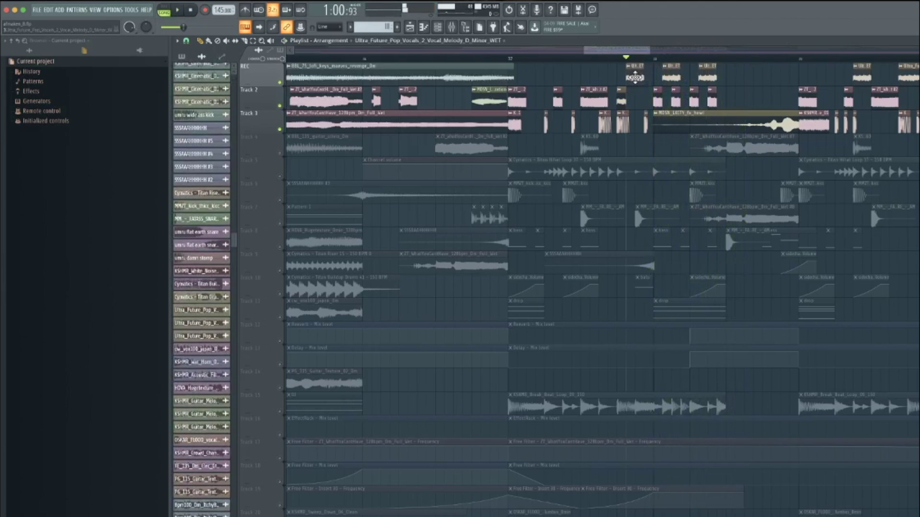
key("space")
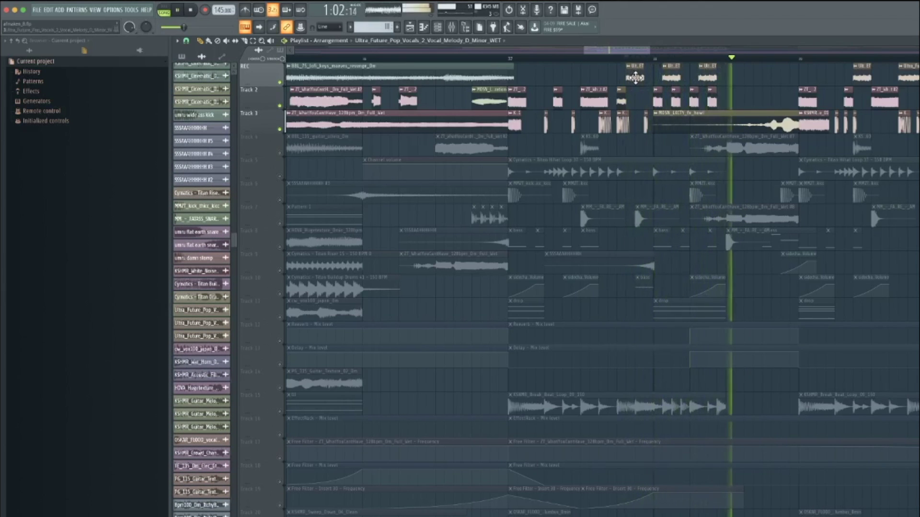
key("space")
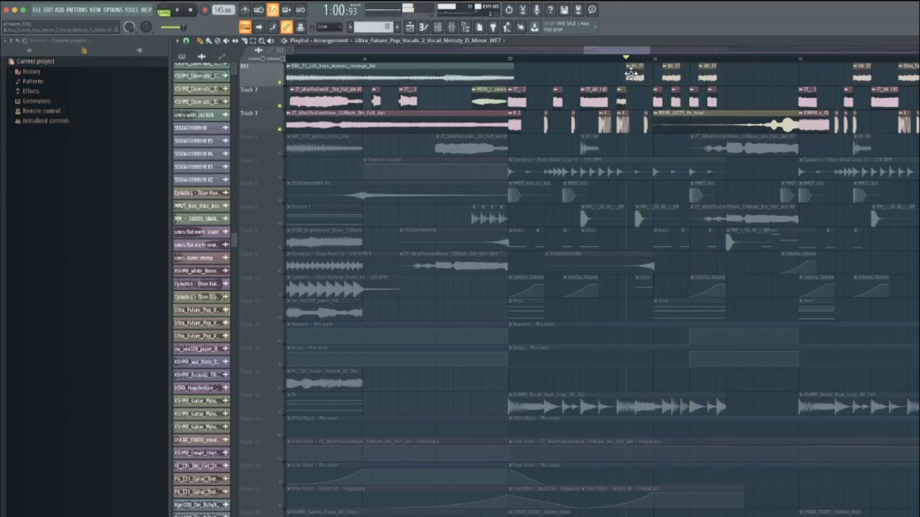
Unmute Track 4 and then Track 5, playing the drop from bar 37 with each added layer
left_click(280, 153)
left_click(509, 57)
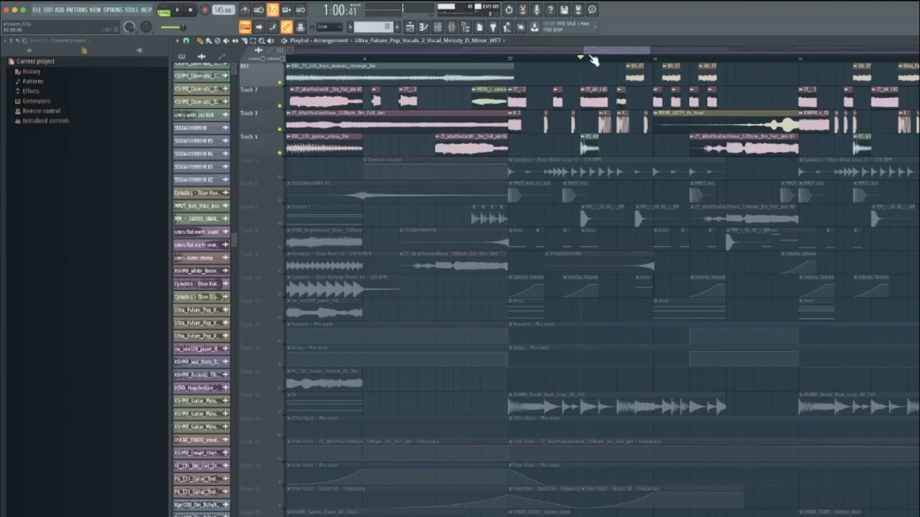
key("space")
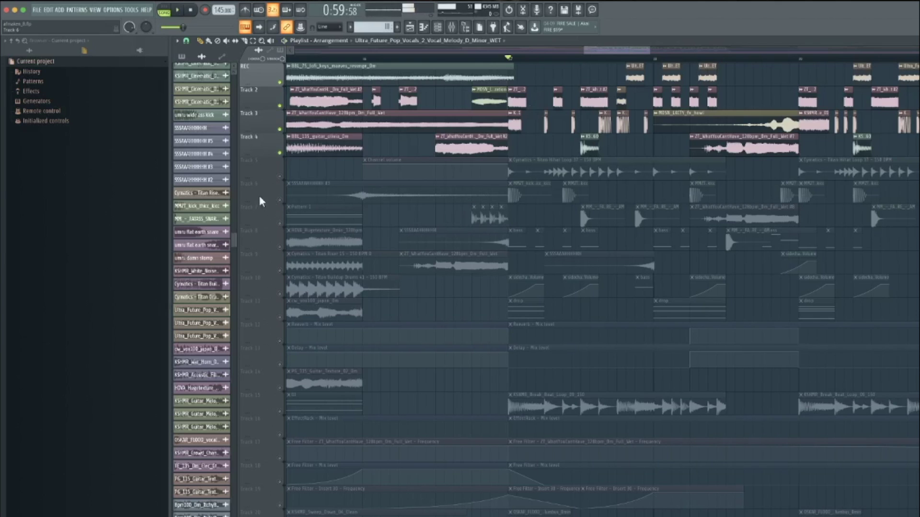
left_click(280, 177)
key("space")
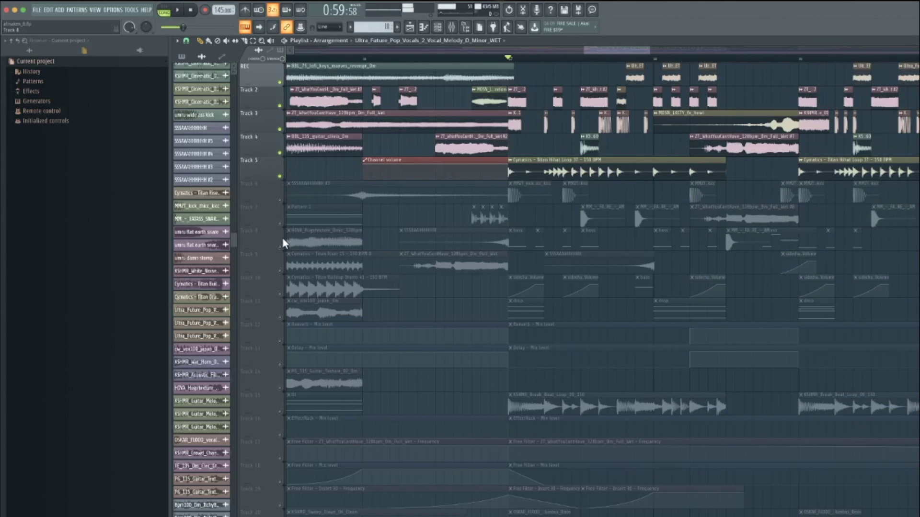
Unmute Tracks 7 and 6, open the MMZT kick's channel settings, and play the drop from bar 37
left_click(280, 223)
left_click(281, 200)
double_click(547, 197)
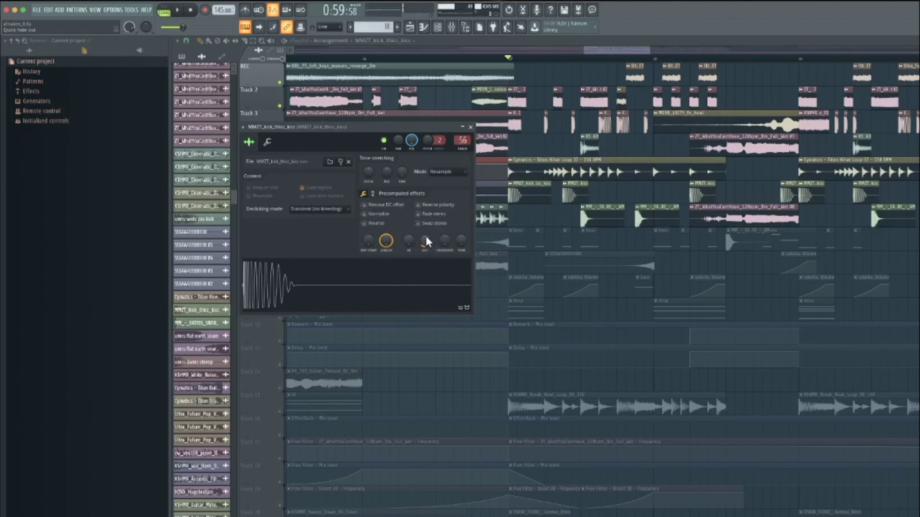
key("space")
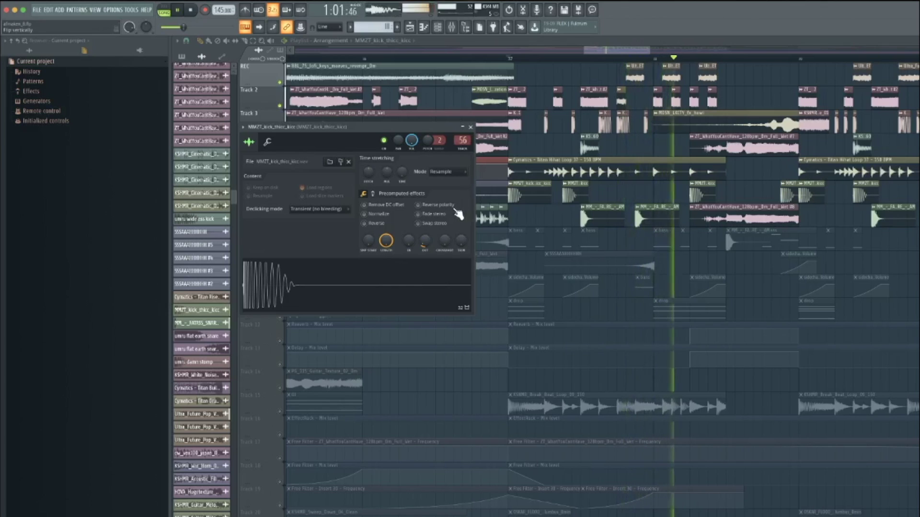
double_click(532, 194)
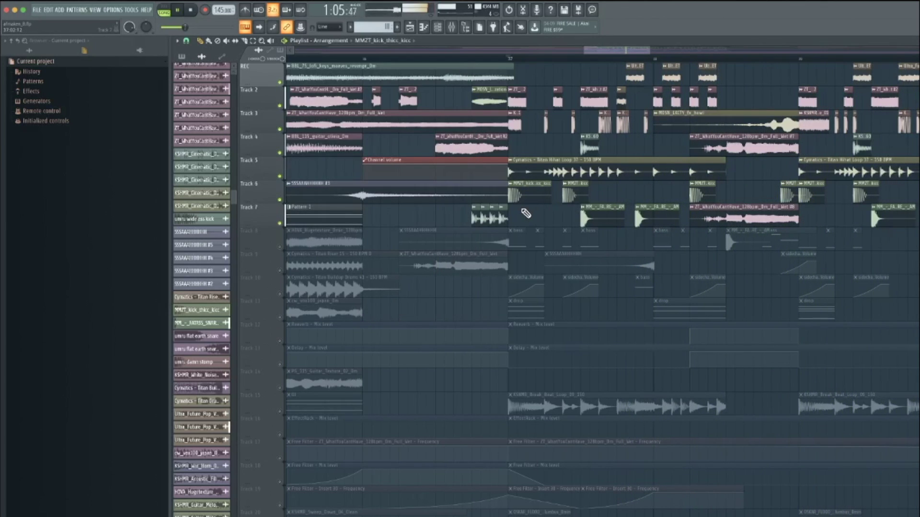
key("space")
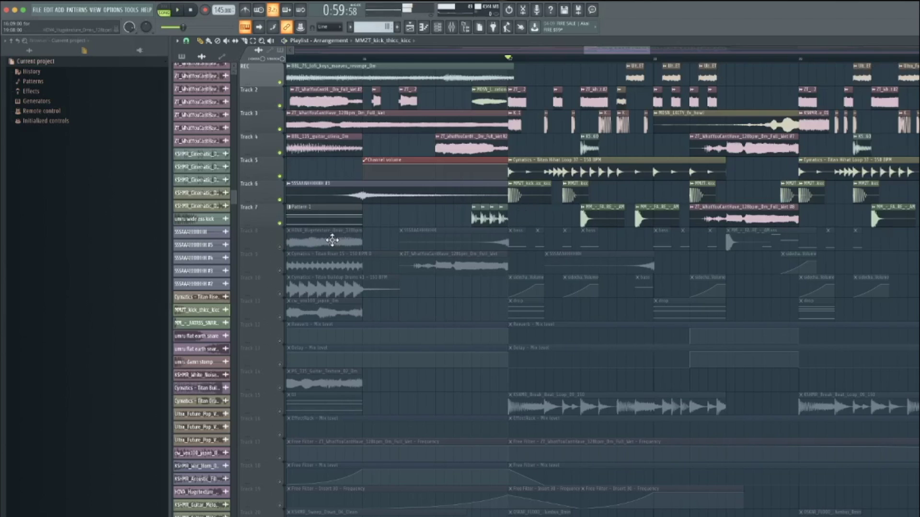
Unmute Track 8, open its bass pattern in the piano roll, and play it through in pattern mode
left_click(280, 246)
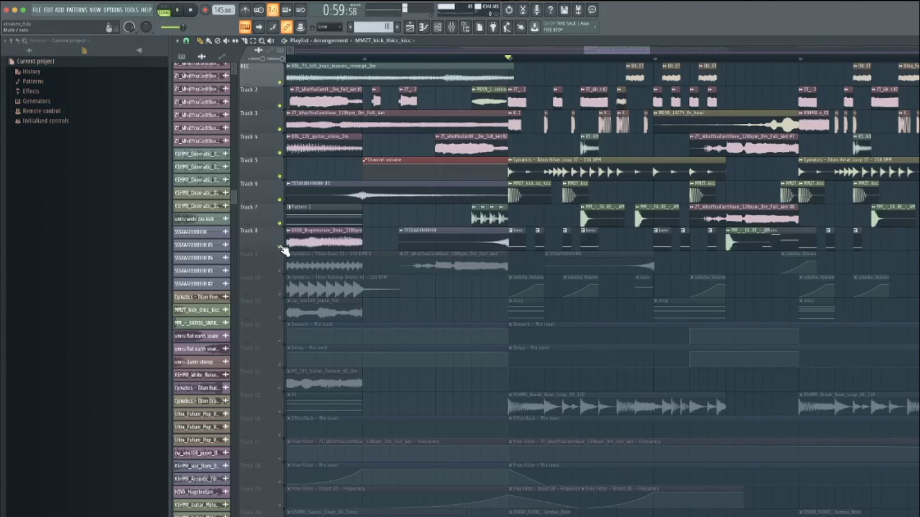
double_click(523, 245)
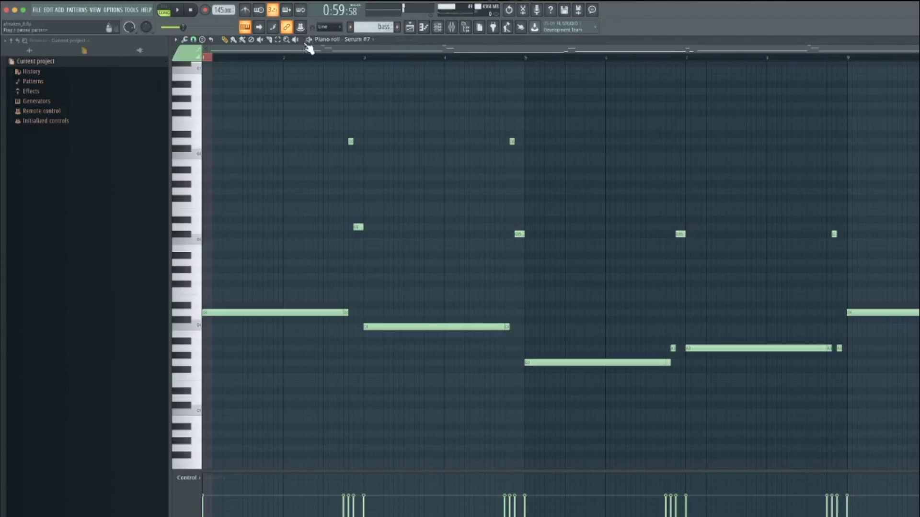
left_click(438, 28)
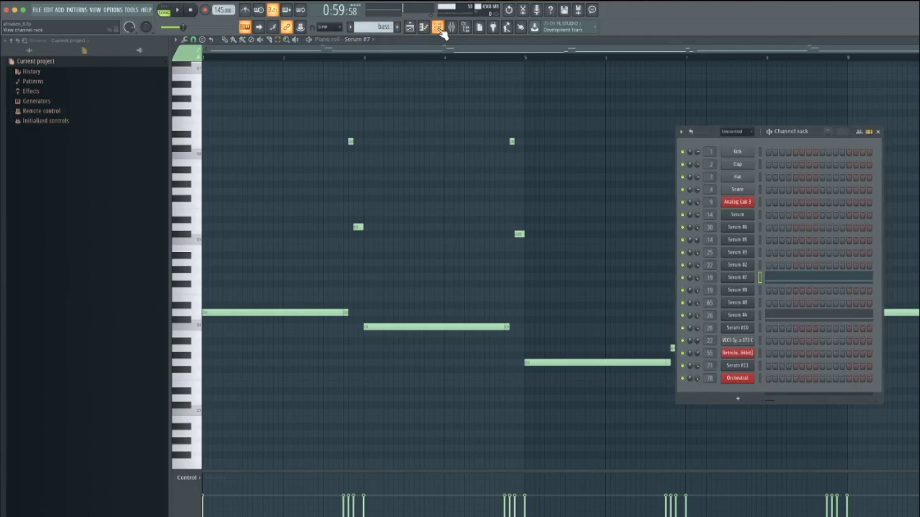
left_click(164, 10)
left_click(177, 9)
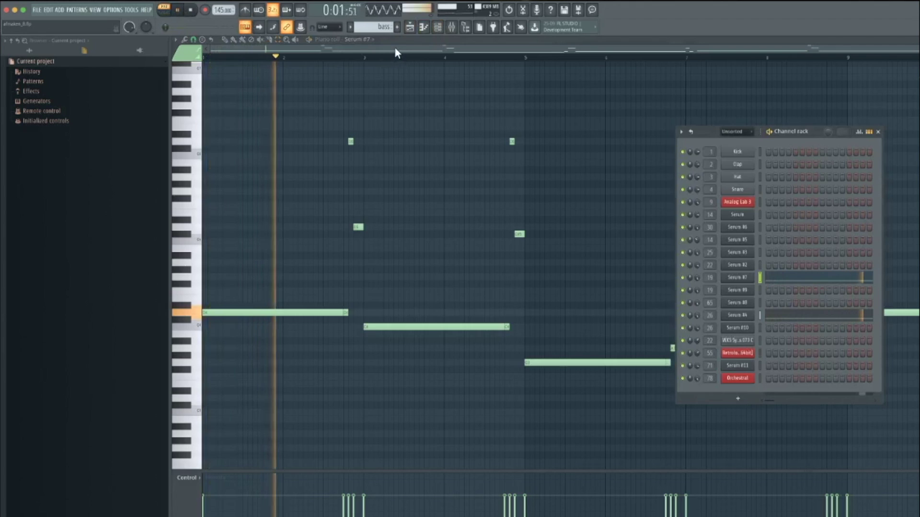
key("F6")
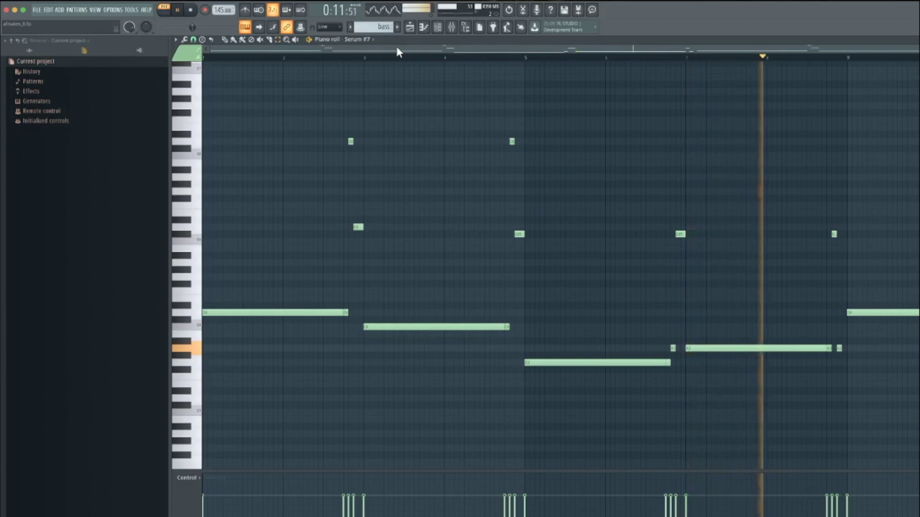
key("space")
Show the channel rack and inspect the bass pattern's Serum #7 synth
key("F6")
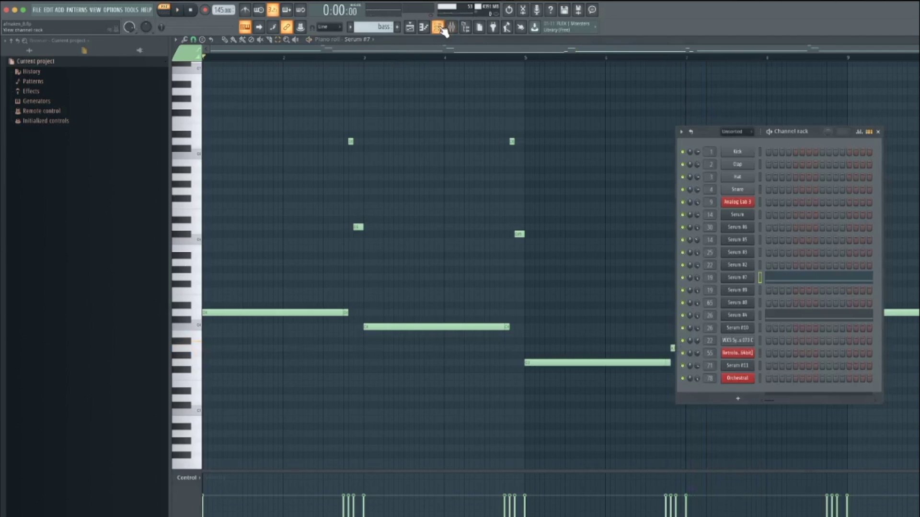
left_click(733, 276)
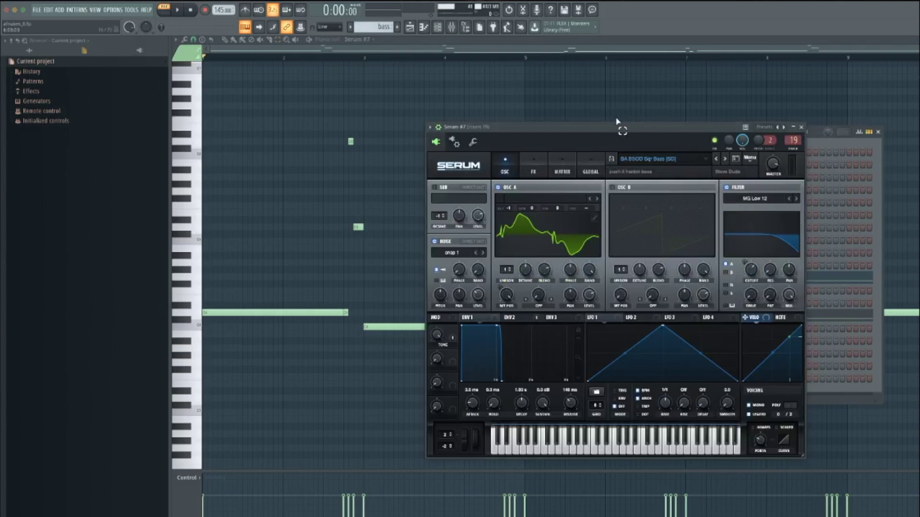
left_click_drag(617, 121, 482, 109)
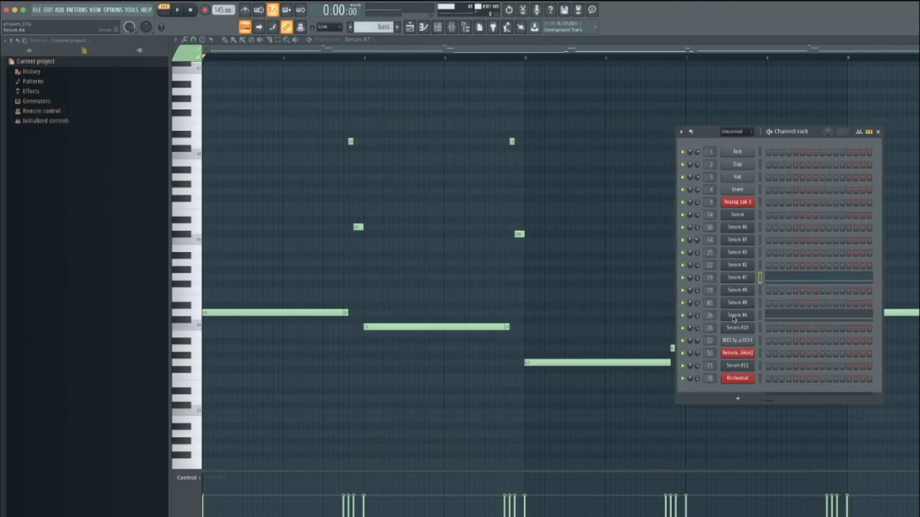
Inspect the Serum #4 bass layer and play the bass pattern with its window moved clear of the channel rack
left_click(734, 316)
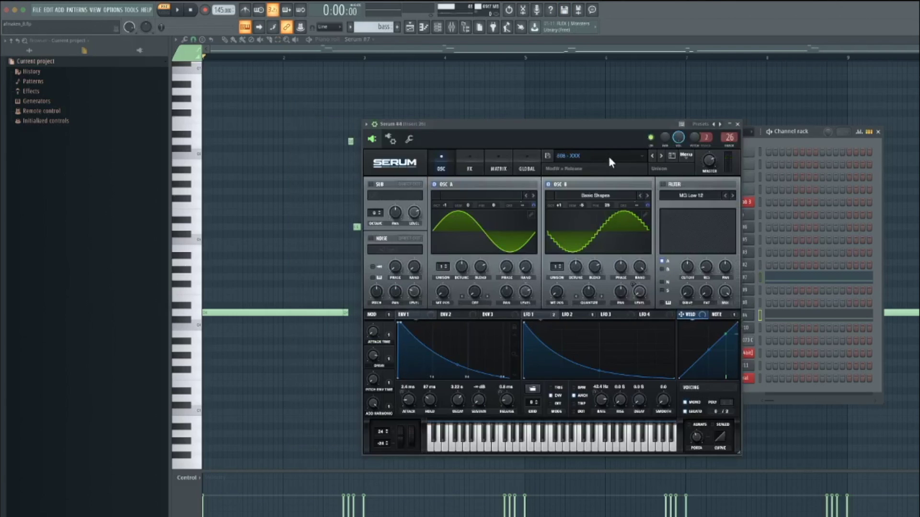
key("space")
key("space")
left_click_drag(570, 136, 490, 128)
key("space")
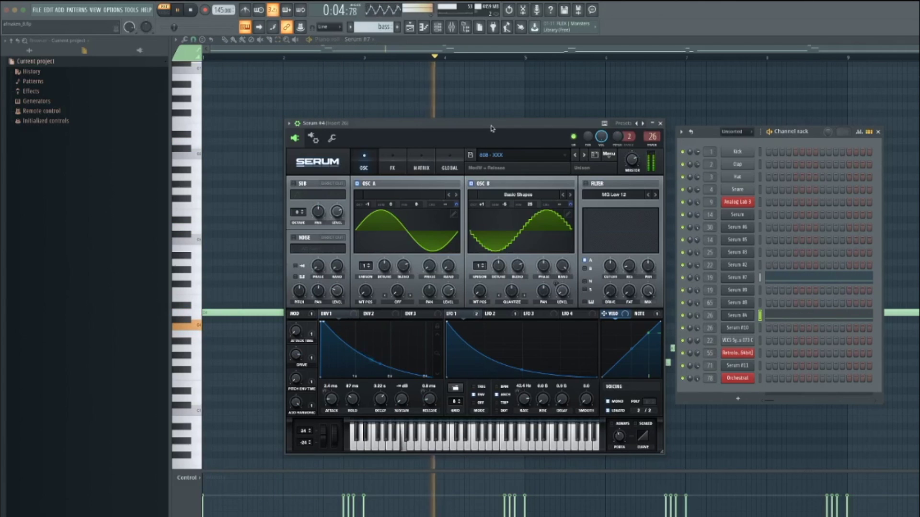
key("space")
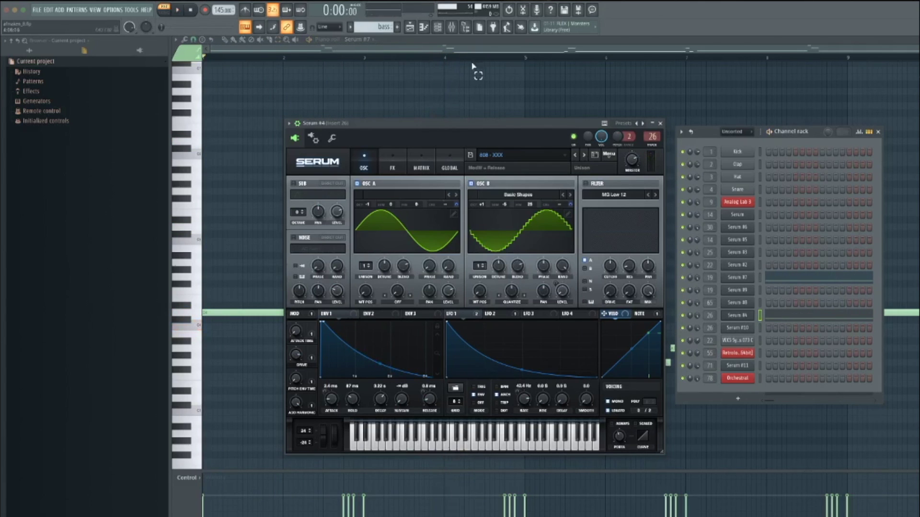
Return to the playlist, unmute Tracks 10 and 9, and open Track 10's sidechain volume automation clip after bar 37
left_click(449, 31)
left_click(280, 294)
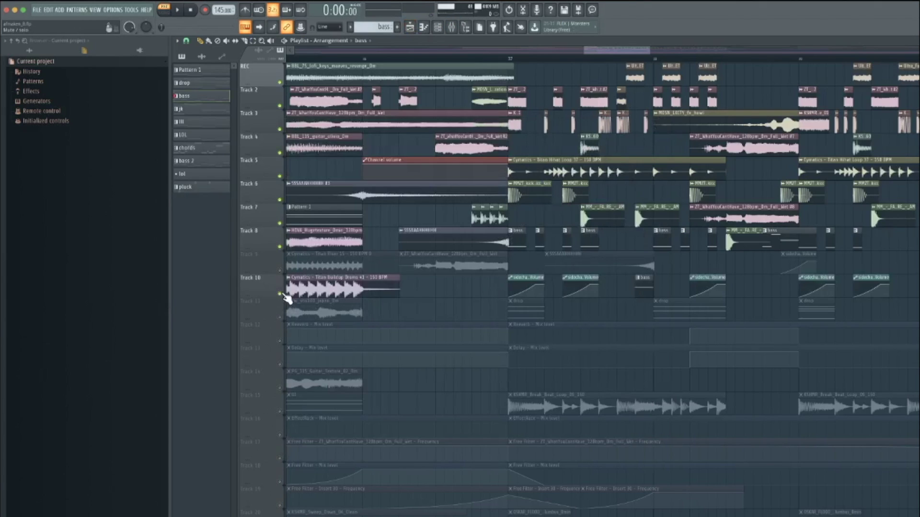
left_click(279, 270)
double_click(574, 277)
Play the drop with the mixer open, examining the sidechain insert 12 and the routing of insert 20
left_click(456, 27)
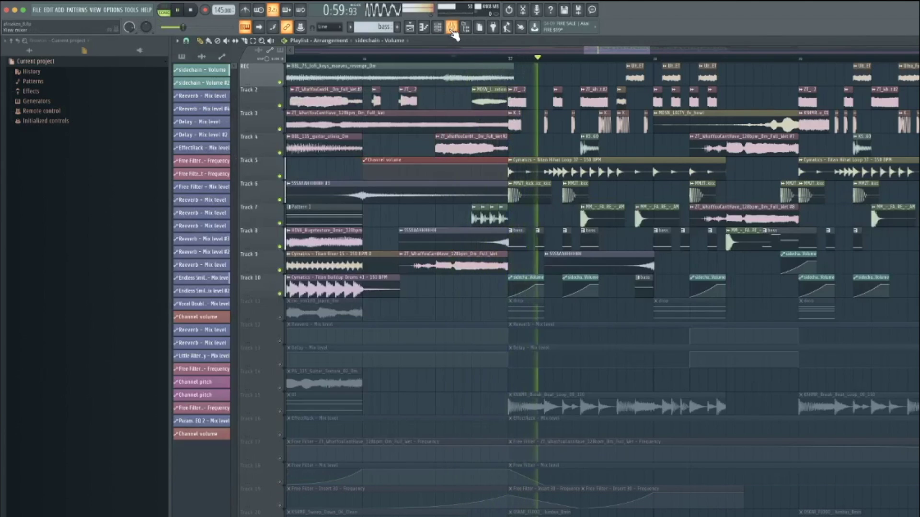
left_click(452, 29)
left_click(264, 291)
key("space")
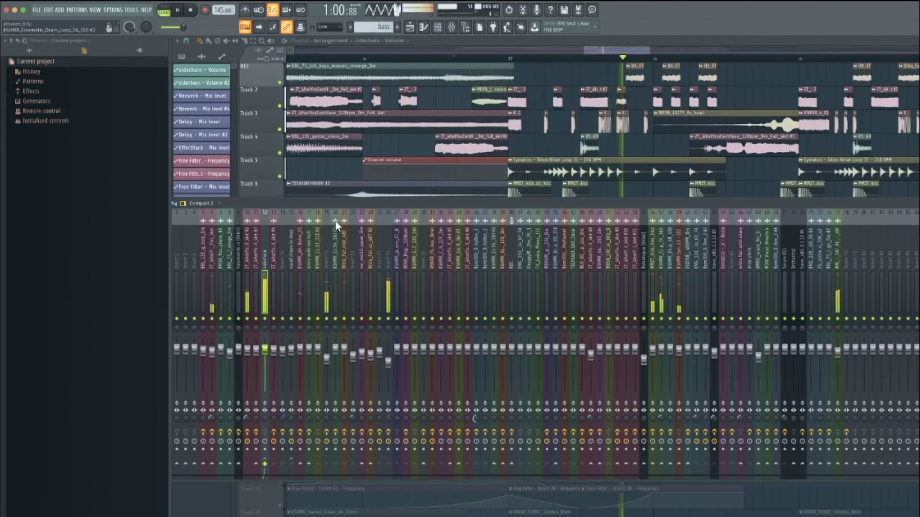
left_click_drag(341, 209, 436, 211)
key("space")
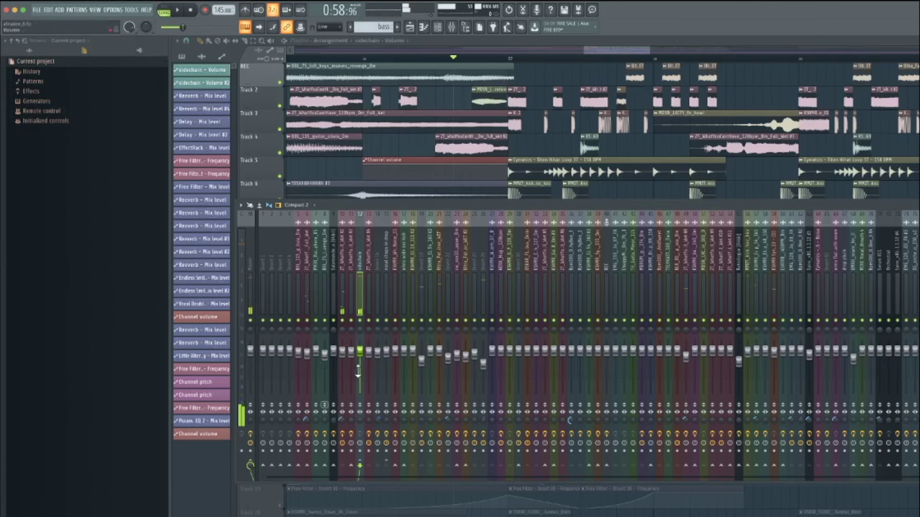
mouse_move(441, 261)
left_mouse_down()
mouse_move(470, 254)
mouse_move(430, 263)
left_mouse_up()
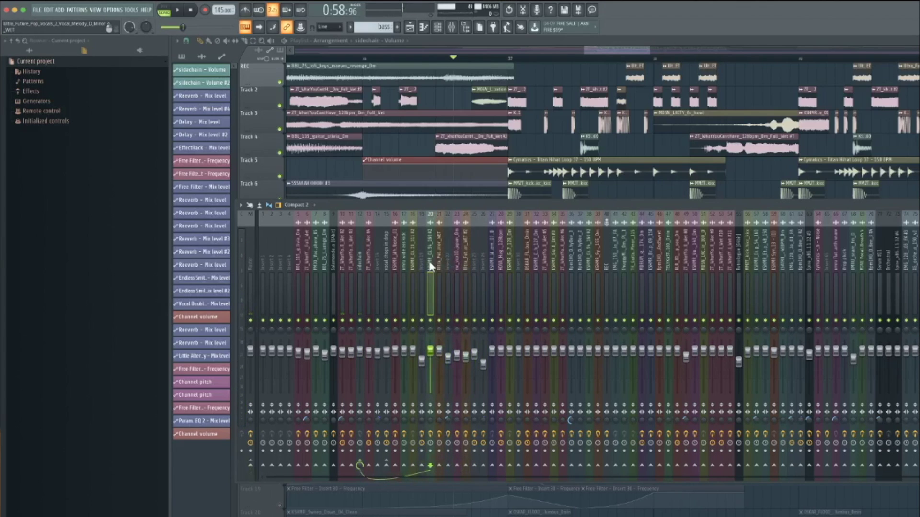
Close the mixer, unmute Track 11 during a short playback, and open its drop pattern in the piano roll
key("F9")
key("space")
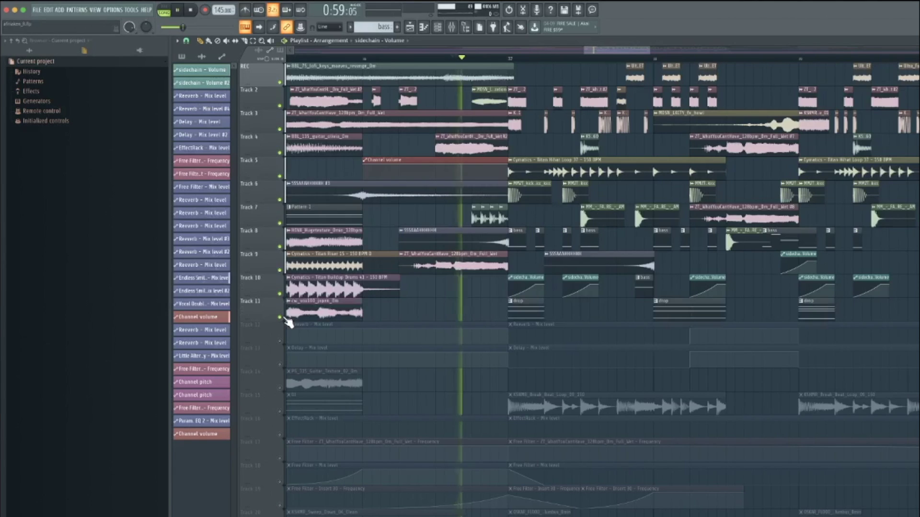
left_click(533, 310)
key("space")
double_click(532, 310)
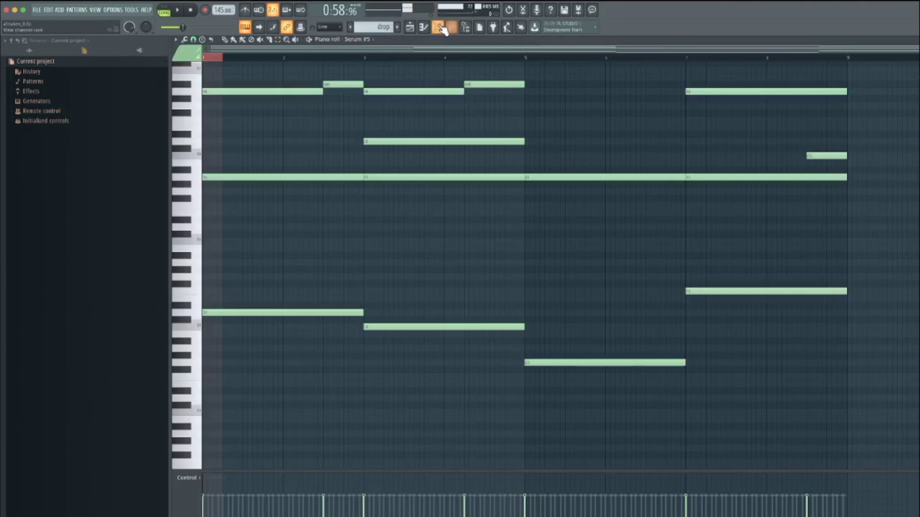
Switch to pattern mode and play the drop chords from the start, hiding the channel rack to show all notes
key("F6")
left_click(164, 11)
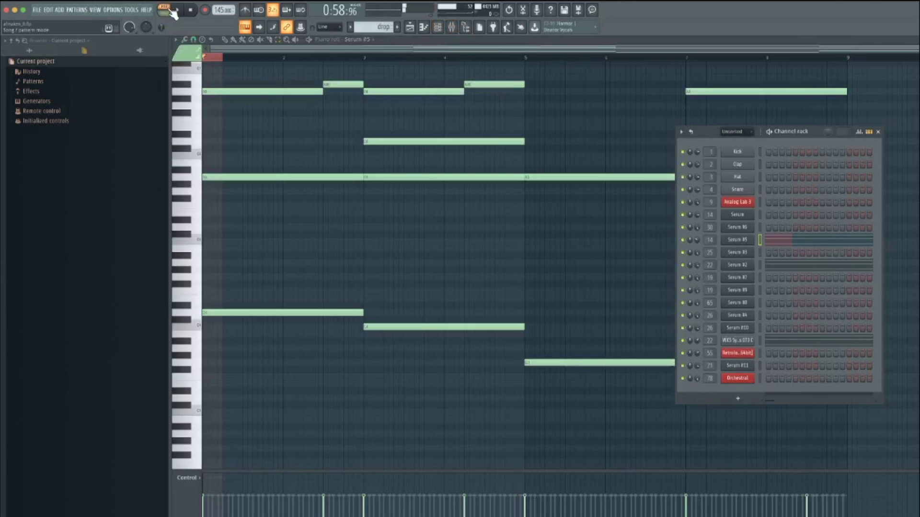
left_click(178, 9)
key("space")
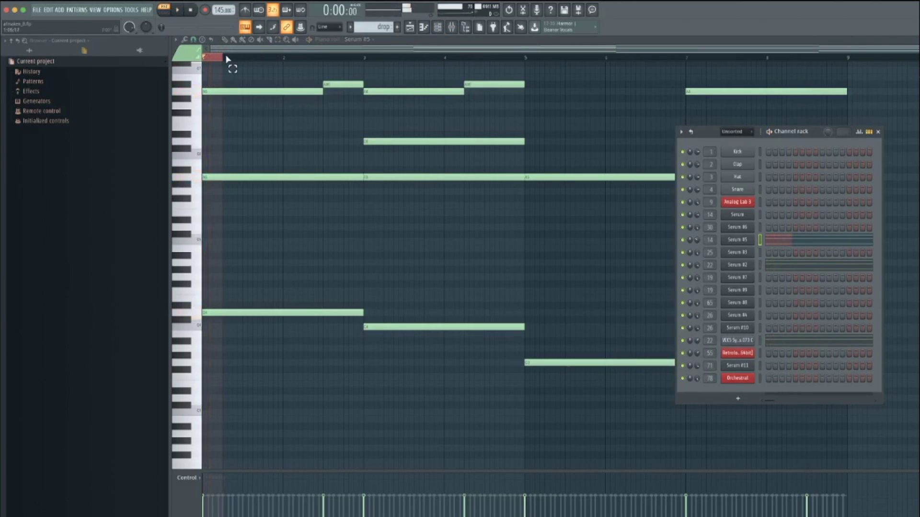
key("F6")
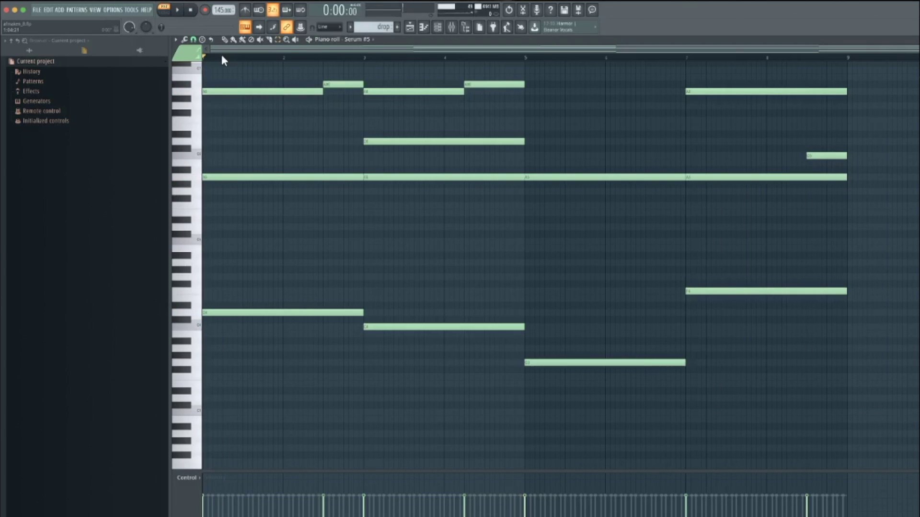
left_click(178, 10)
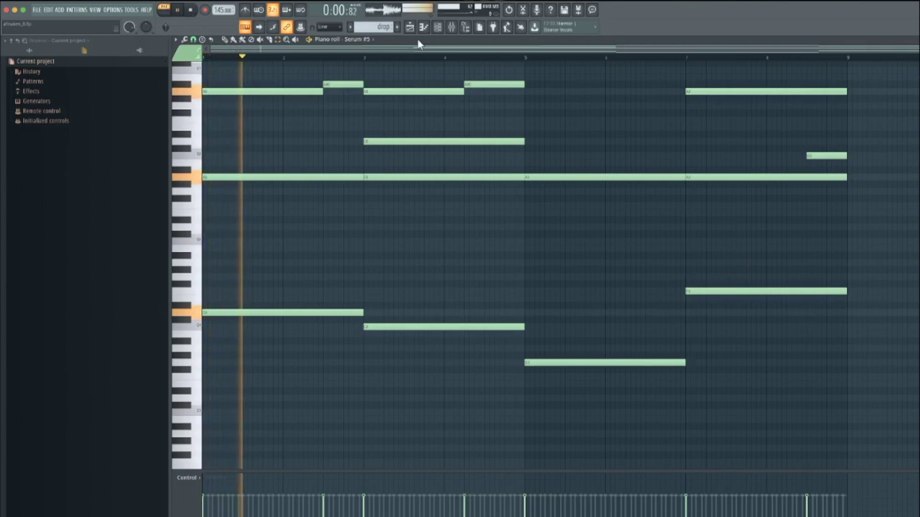
Inspect the drop pattern's Serum #2 layer during playback, moving its window off the channel rack
key("F6")
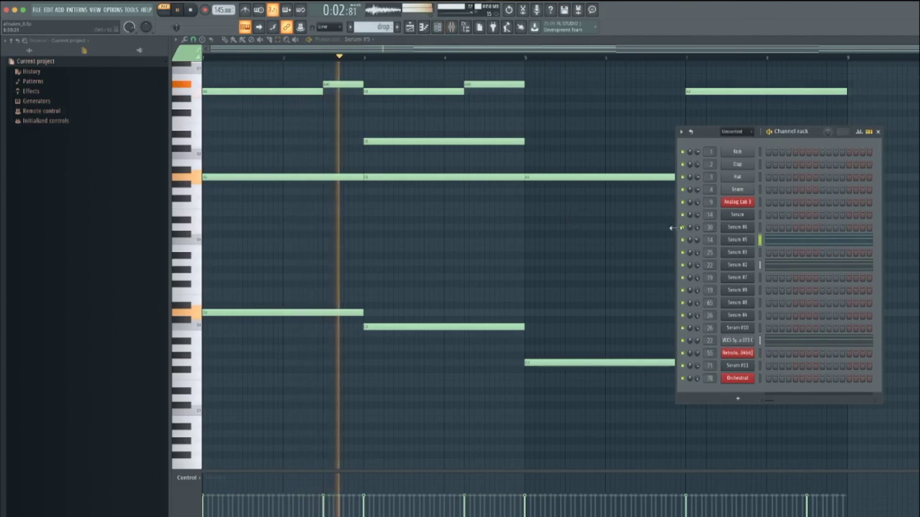
left_click(750, 266)
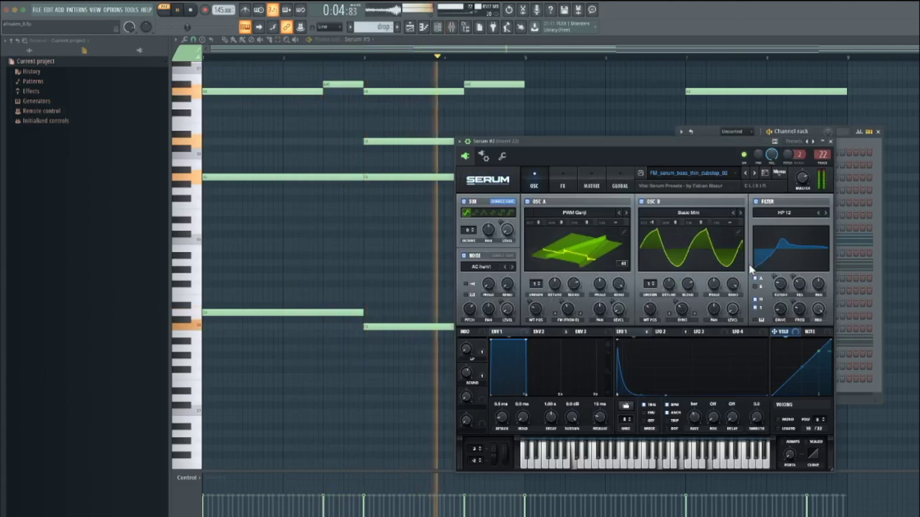
left_click_drag(589, 139, 407, 242)
key("space")
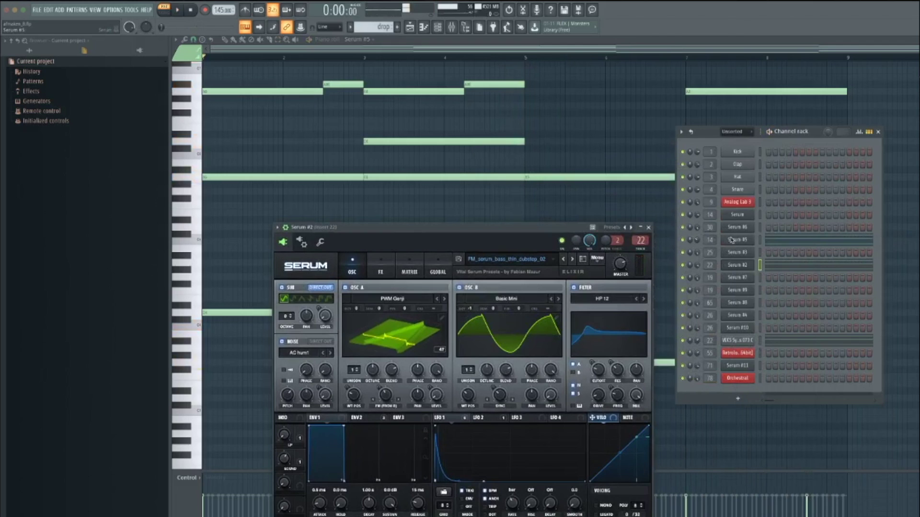
Inspect the Serum #5 layer and its LFO 1 settings, play the drop pattern with it open, and close the synth
left_click(731, 240)
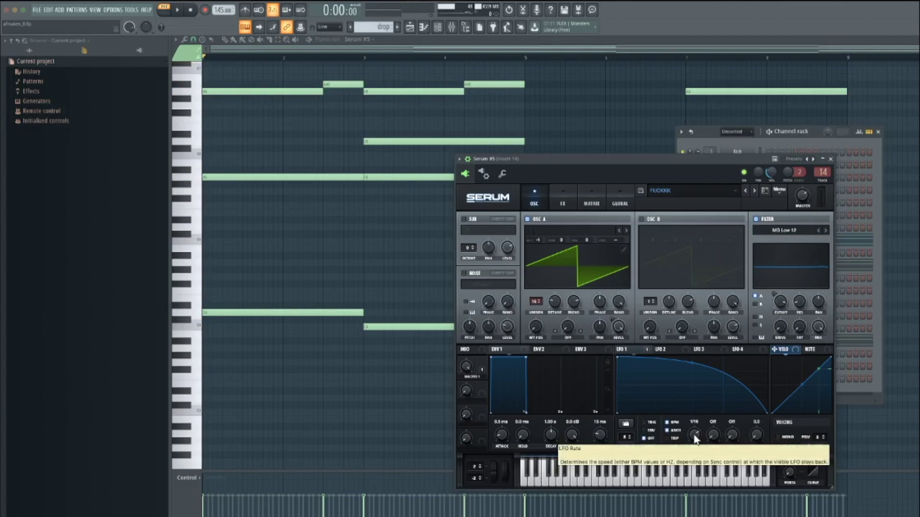
left_click(790, 133)
key("space")
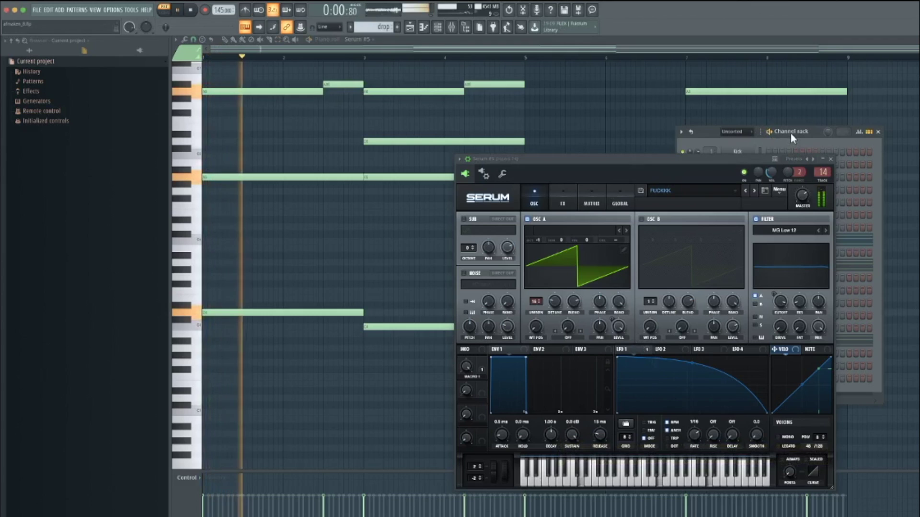
key("space")
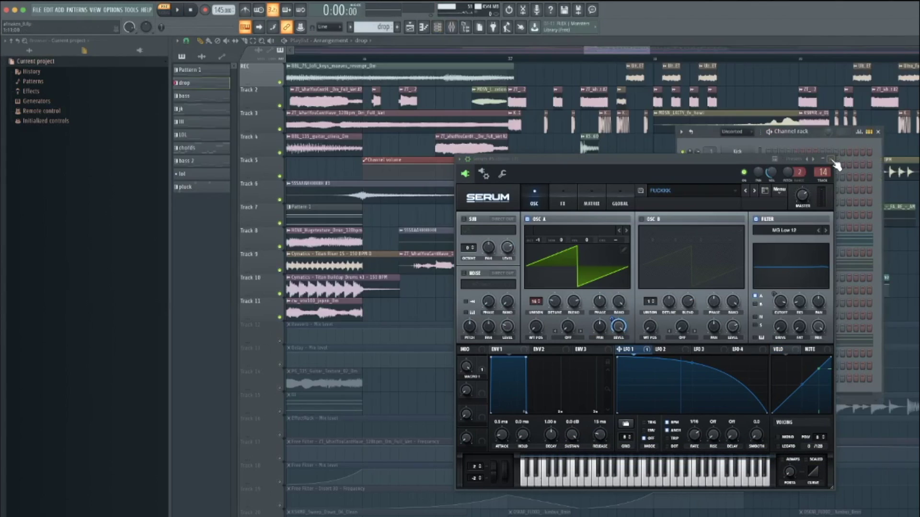
left_click(830, 159)
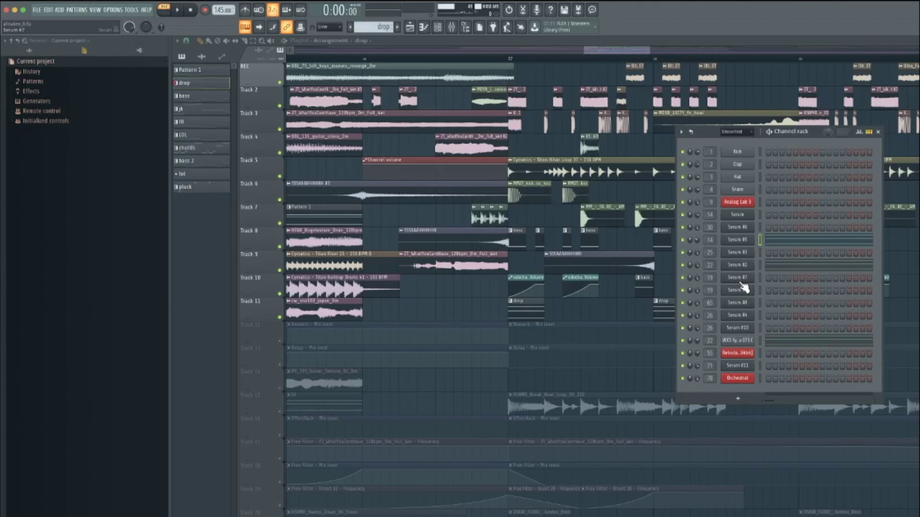
Open the VEC5 Synth Shots 073 C channel and mute Serum #2 and Serum #5 to audition the sample layer alone
left_click(740, 342)
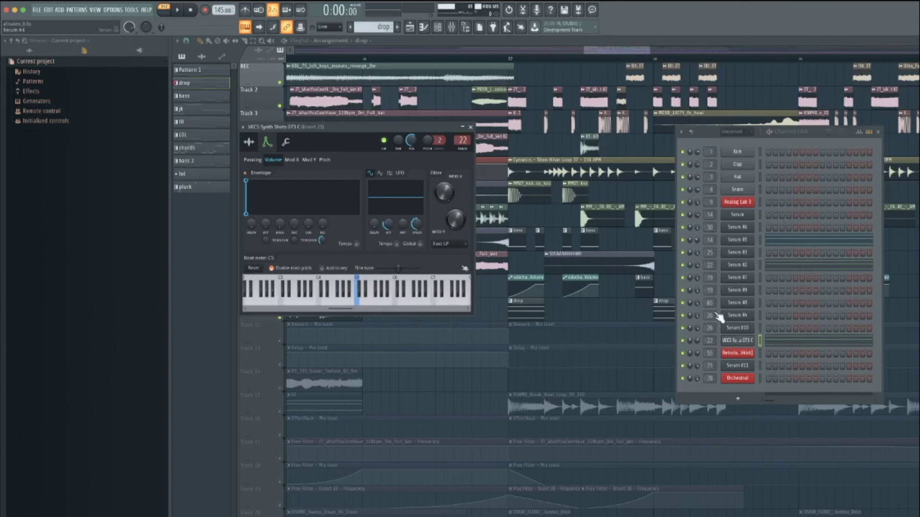
left_click(684, 267)
left_click(684, 242)
key("space")
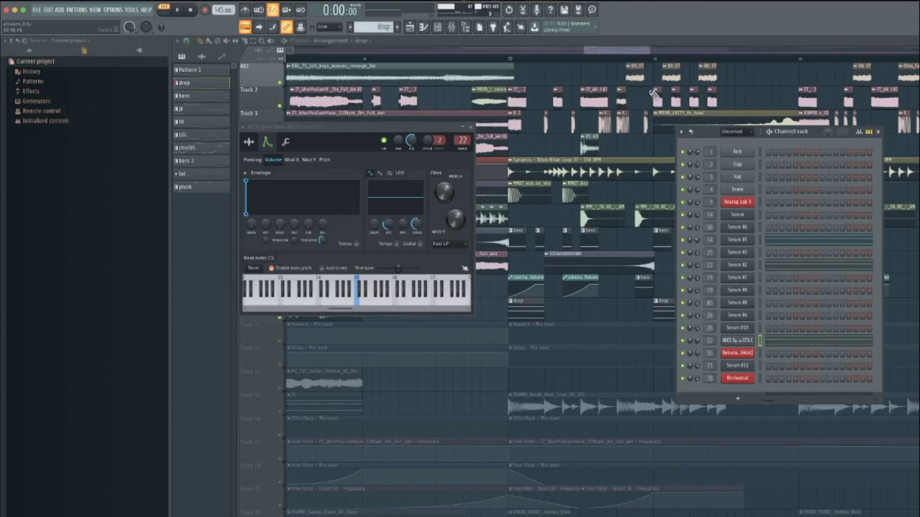
Unmute track 15, open its KSHMR_Break_Beat_Loop_09_150 clip to audition the loop, and close the sample window
left_click(626, 49)
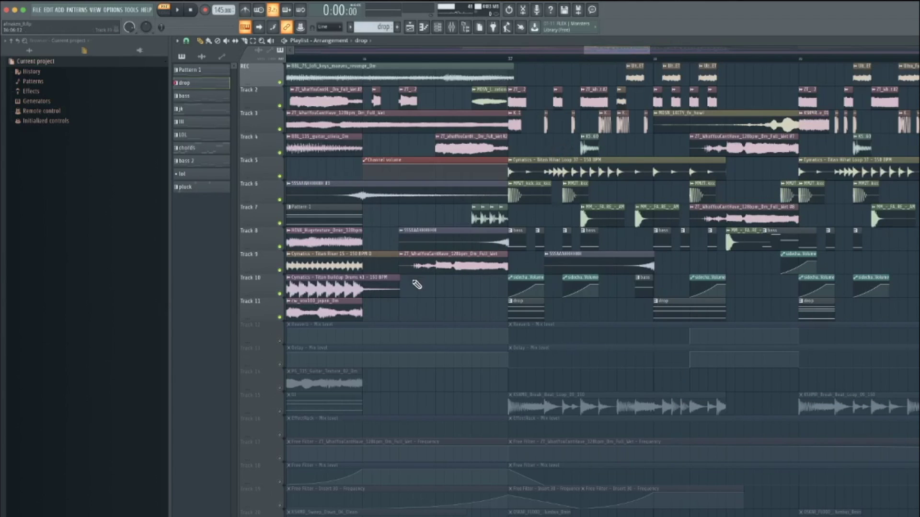
scroll(417, 285, "down", 3)
left_click(280, 275)
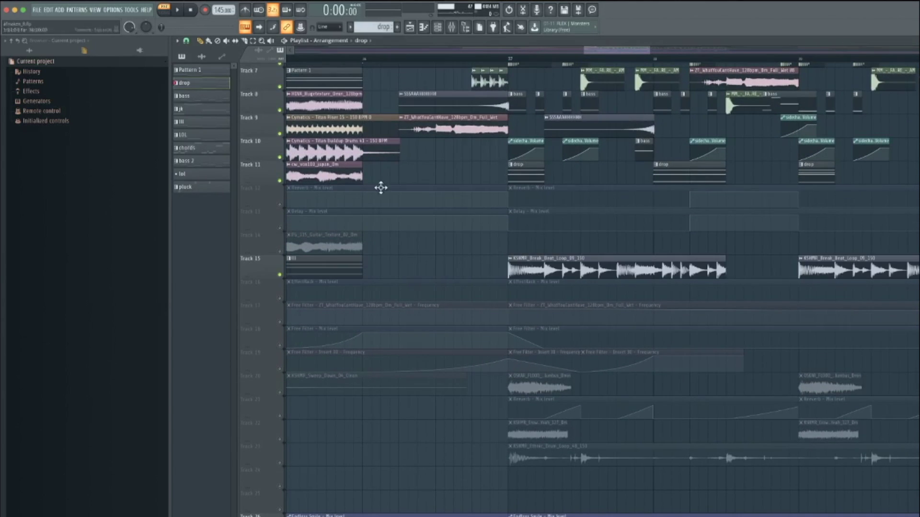
double_click(558, 259)
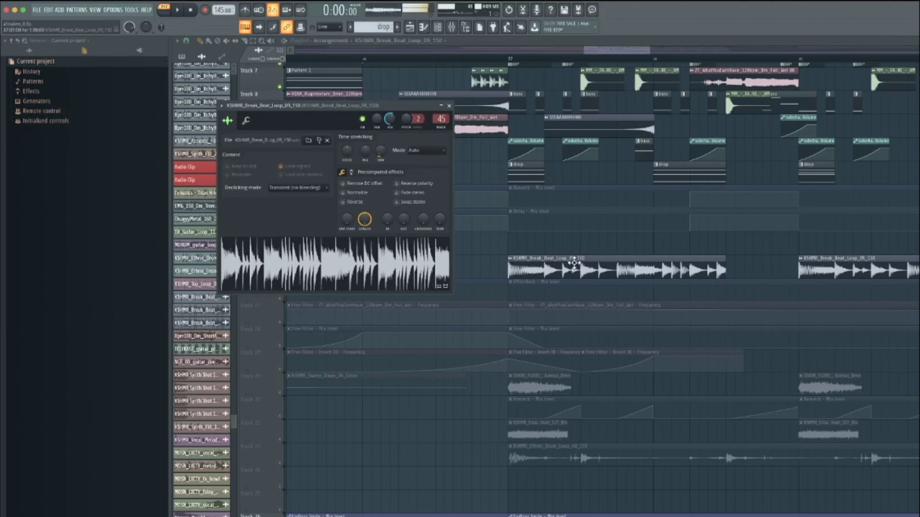
key("Escape")
key("space")
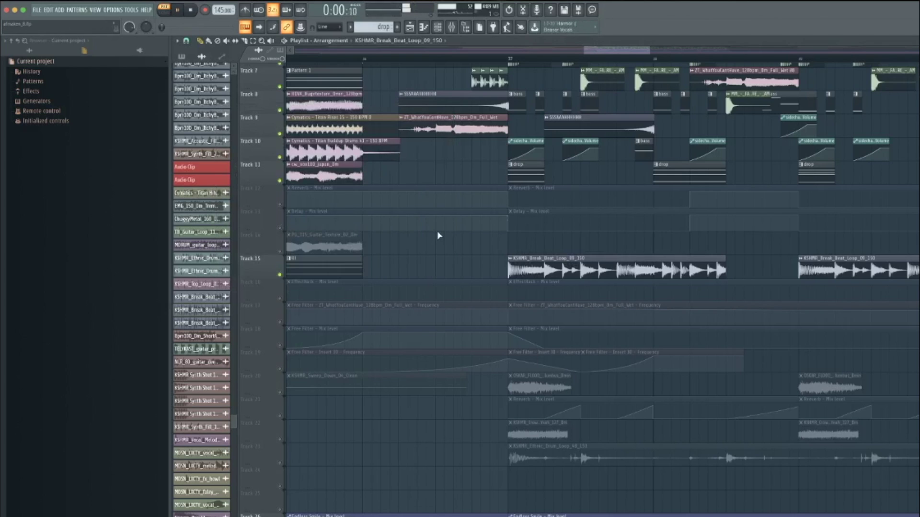
key("space")
Unmute playlist tracks 12, 13, 16 to 23 and 27 to 30
left_click(280, 229)
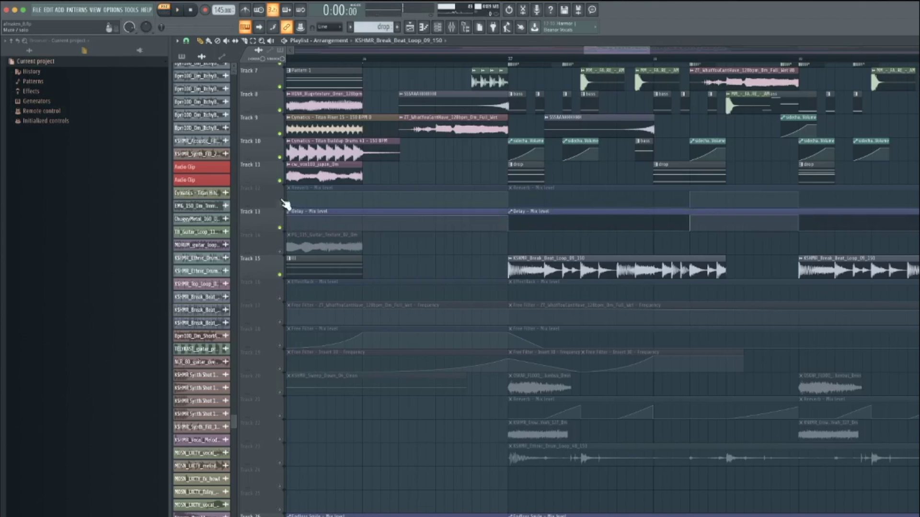
left_click(282, 205)
scroll(402, 328, "down", 5)
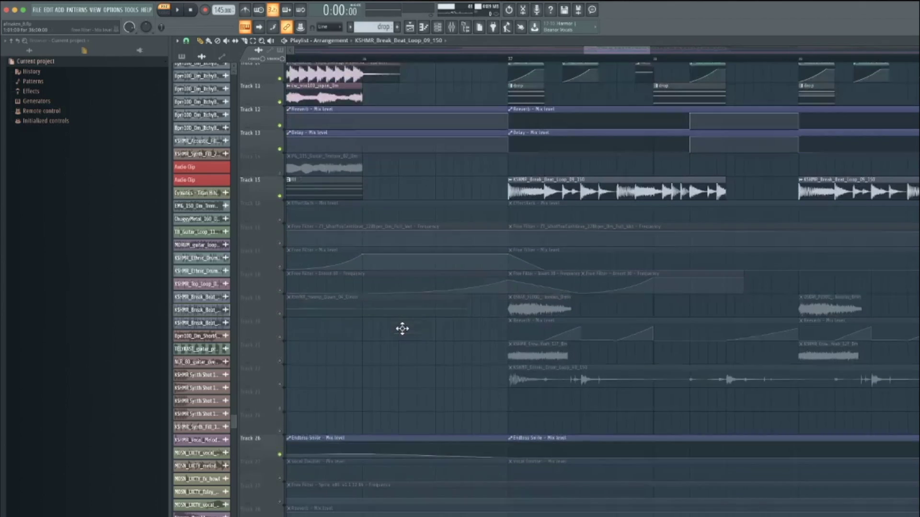
left_click(280, 181)
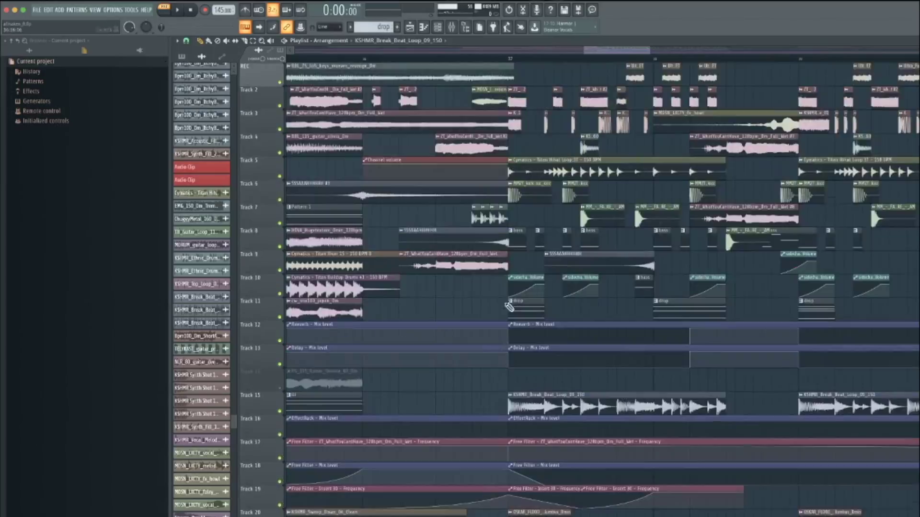
Inspect the channel settings of track 21's Reeverb mix level automation clip and close them
scroll(550, 281, "down", 5)
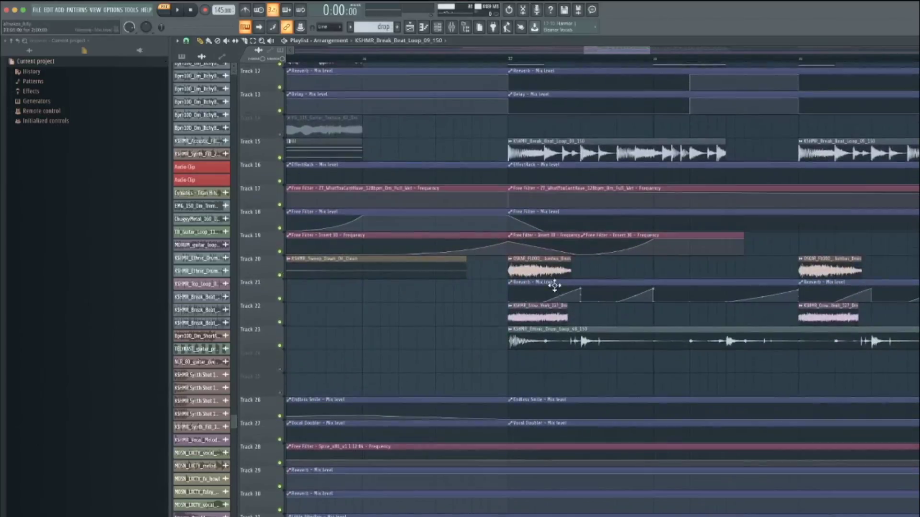
double_click(555, 286)
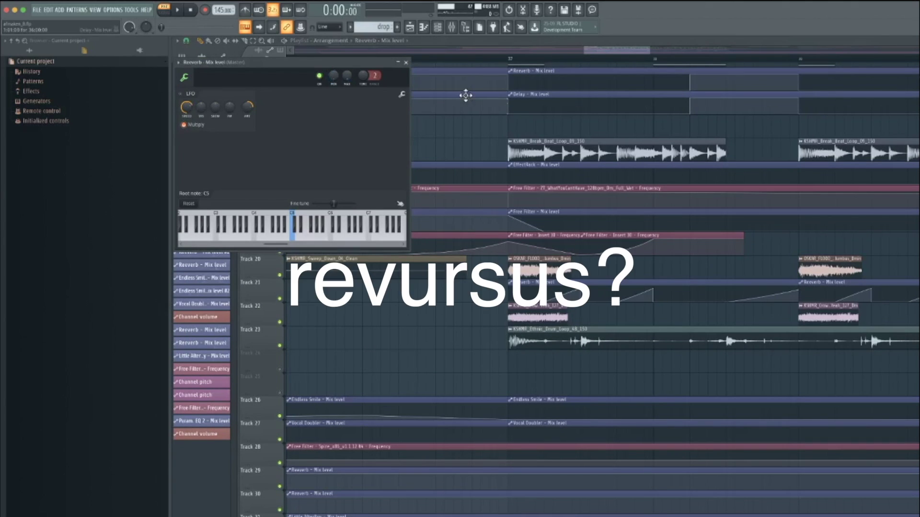
left_click(406, 62)
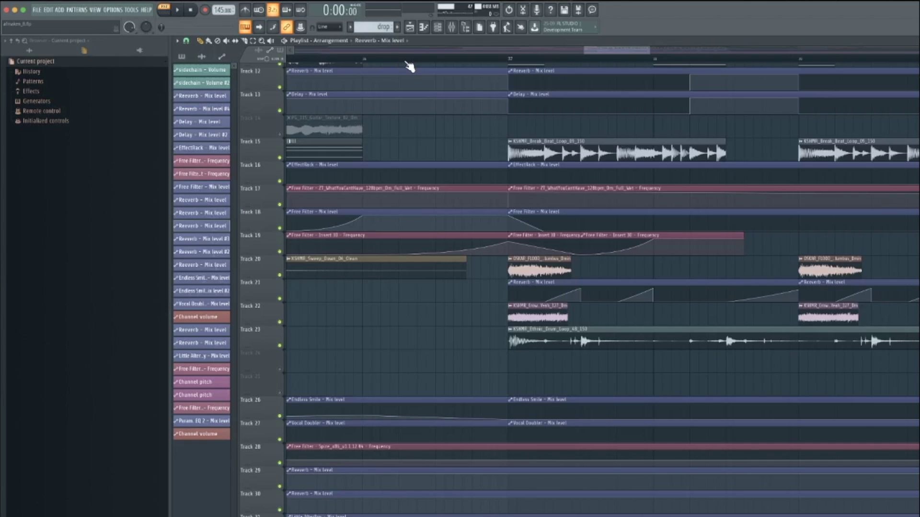
Open the OSKAR_FLOOD vocal and KSHMR_Crowd_Chant_Loop_05 samples from tracks 20 and 22 and audition the crowd chant
double_click(559, 271)
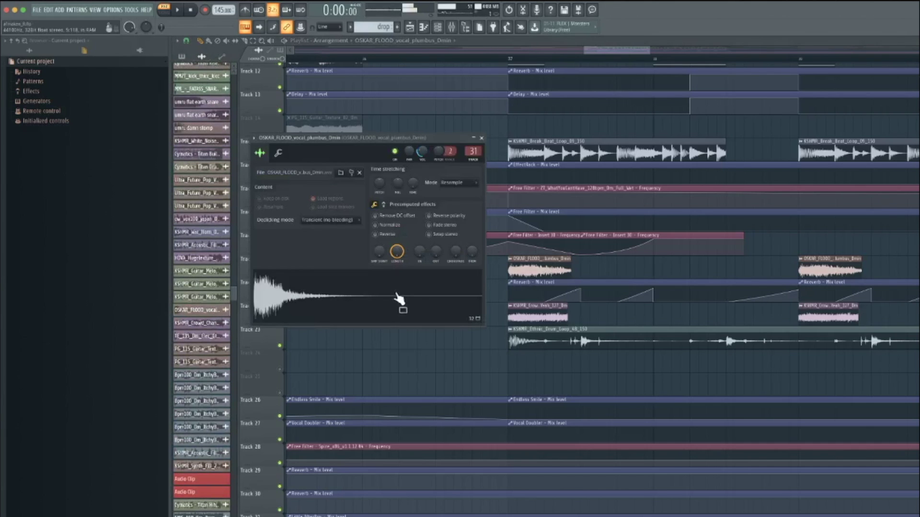
left_click(551, 312)
double_click(550, 311)
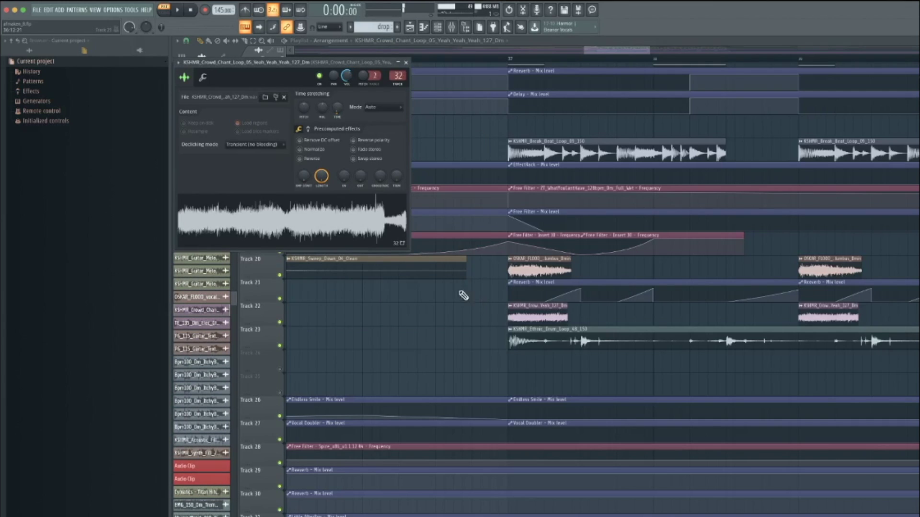
left_click(321, 219)
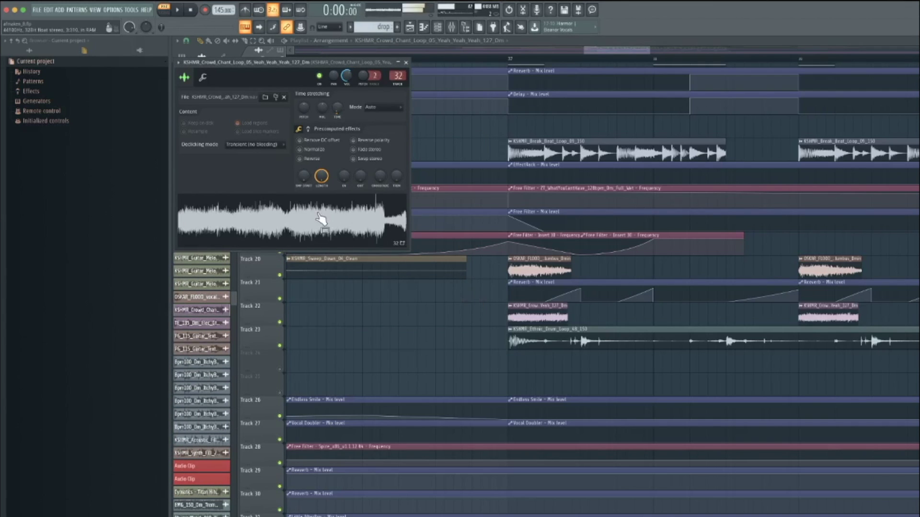
Reposition the playhead within the drop and audition track 23's KSHMR_Ethnic_Drum_Loop_48_150 sample
left_click(508, 61)
scroll(870, 181, "up", 5)
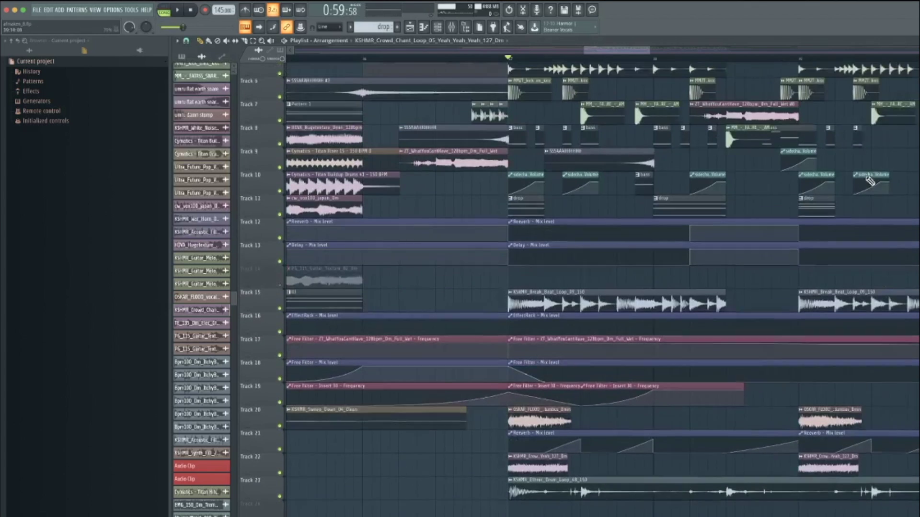
scroll(869, 181, "up", 1)
left_click(798, 58)
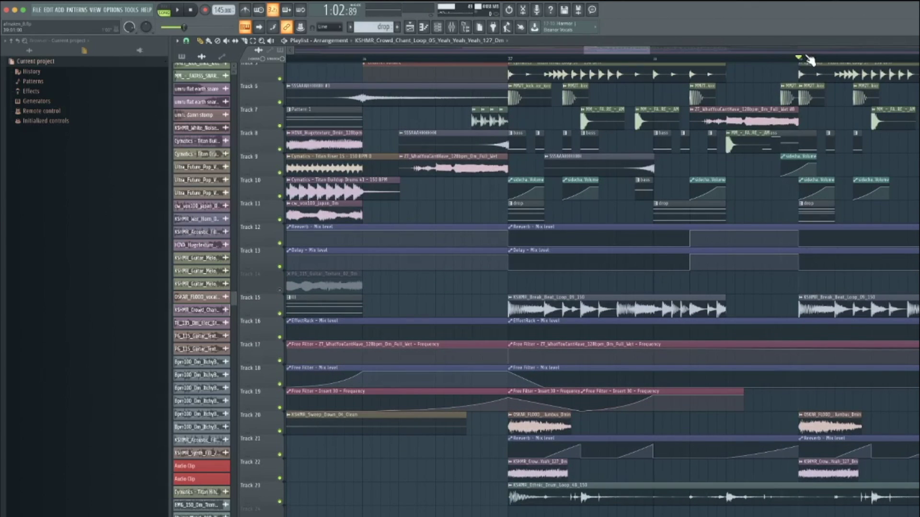
mouse_move(808, 57)
left_mouse_down()
mouse_move(919, 66)
mouse_move(733, 87)
left_mouse_up()
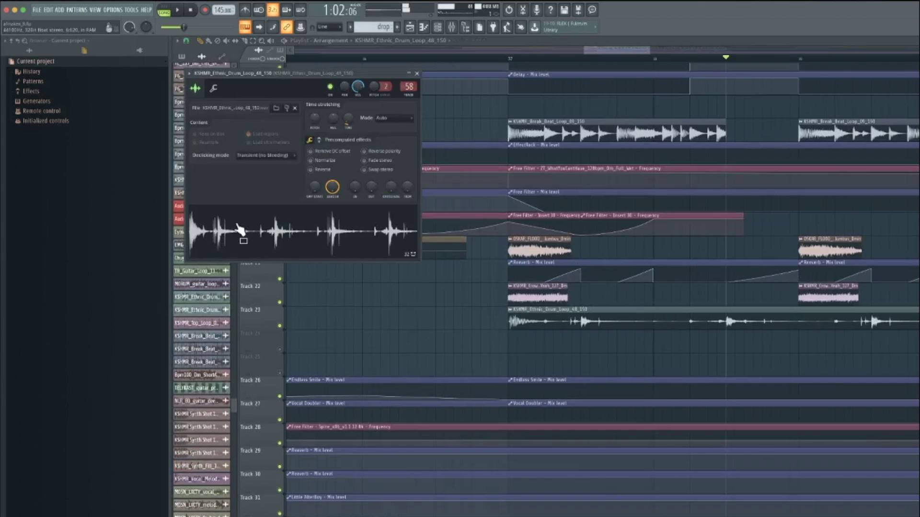
left_click(523, 293)
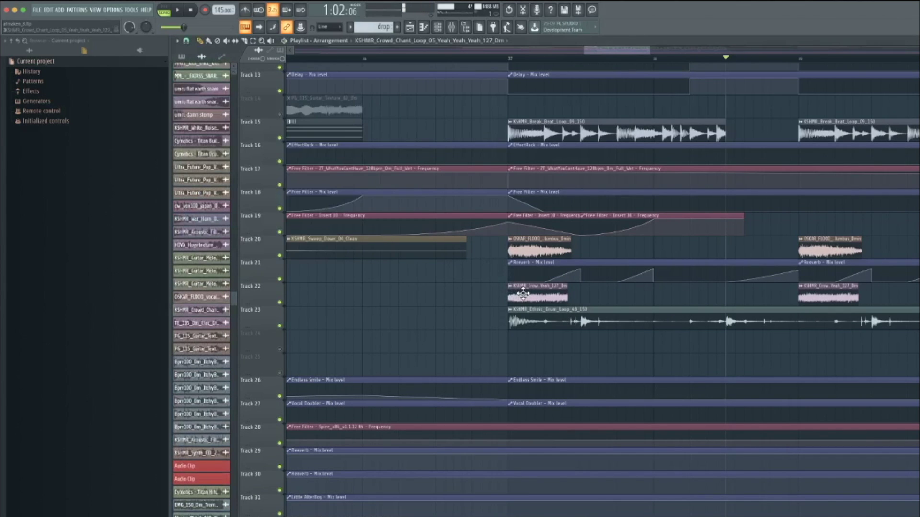
key("space")
key("space")
Play the full drop with all its layers, starting from just before bar 37
scroll(536, 254, "up", 10)
scroll(534, 50, "down", 4)
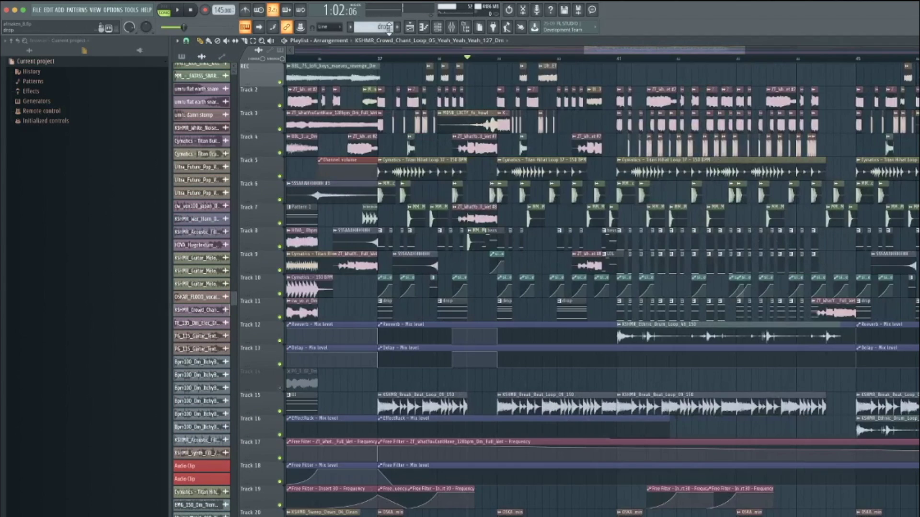
left_click_drag(605, 61, 354, 58)
key("space")
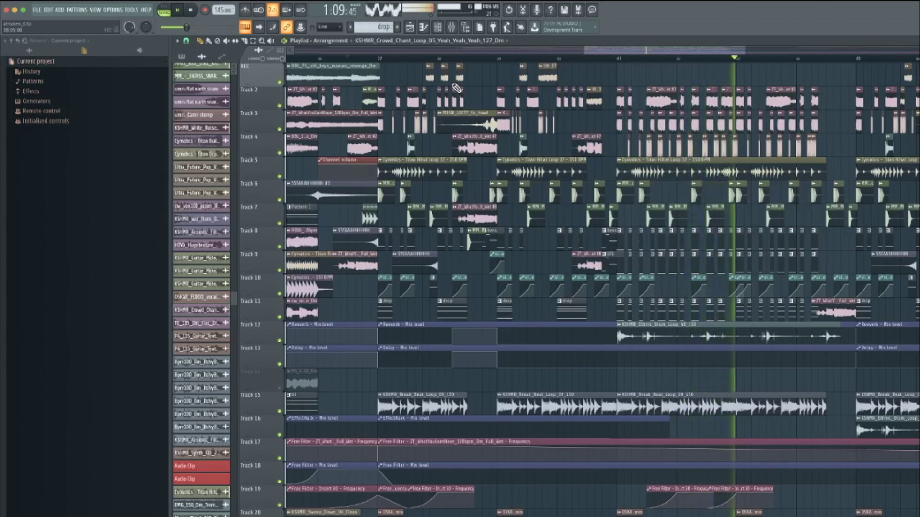
key("space")
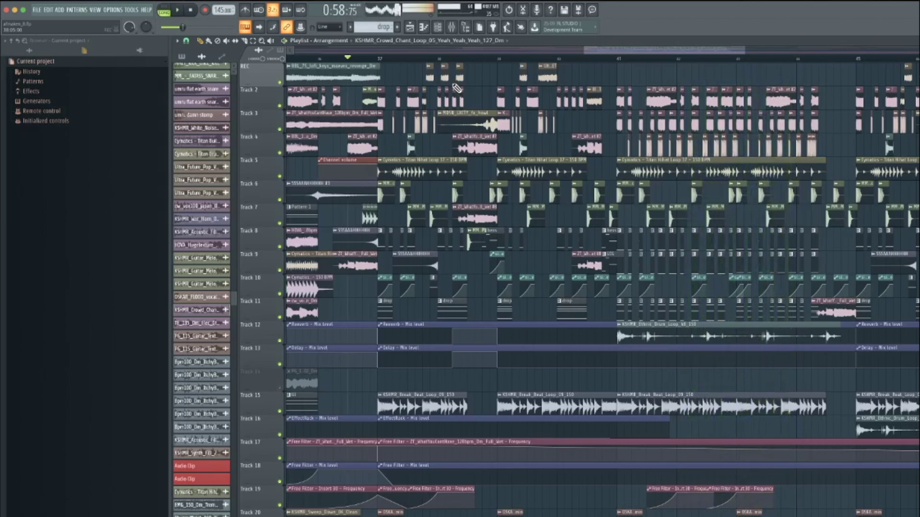
Place the playhead just before bar 41 and view the notes of the LOL pattern on track 9
left_click(595, 58)
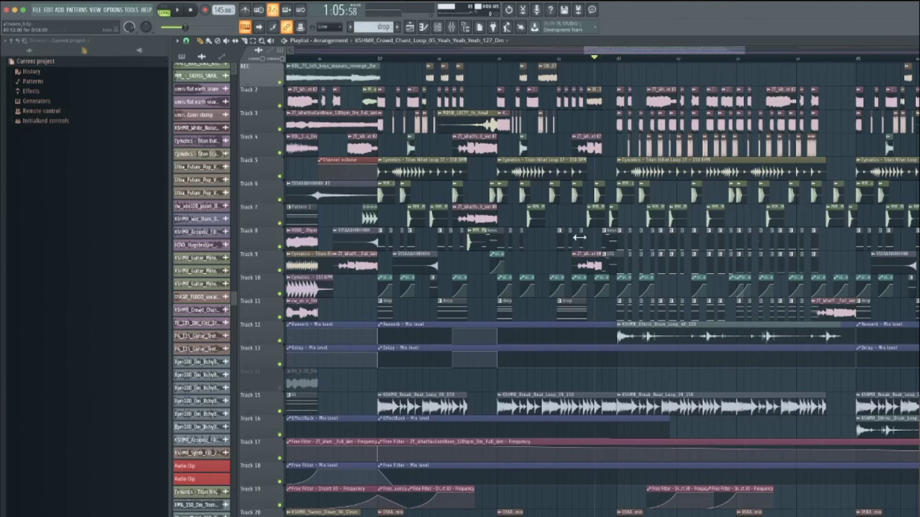
double_click(616, 257)
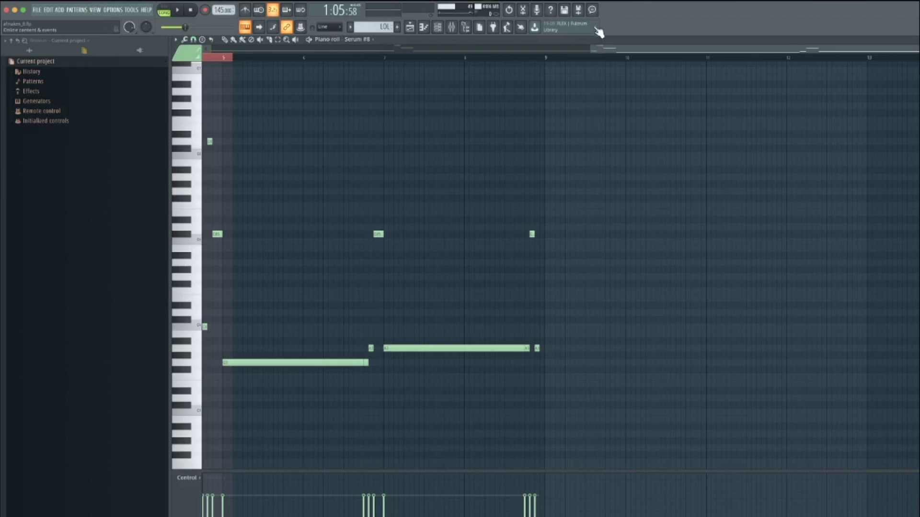
left_click(424, 28)
Open the bass pattern's Serum #7 notes and play a short part near the pattern's start in pattern mode
double_click(492, 247)
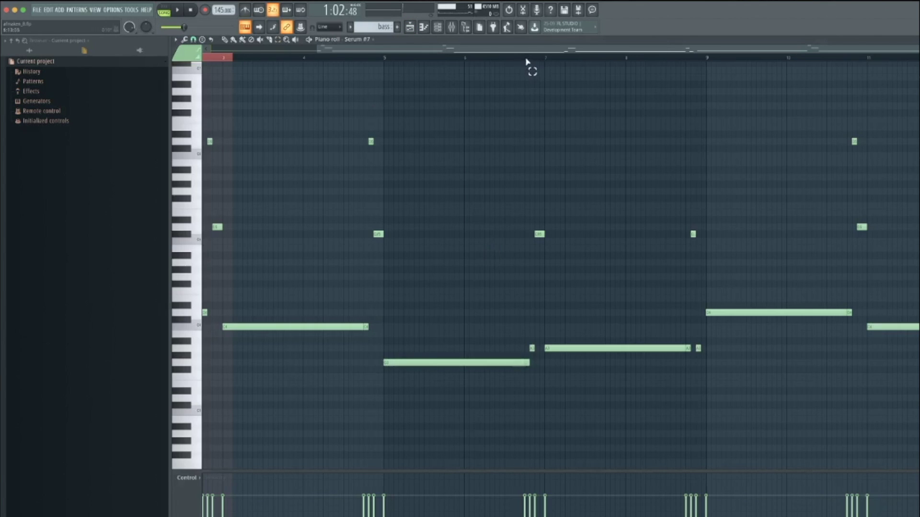
left_click_drag(521, 50, 318, 45)
left_click(177, 10)
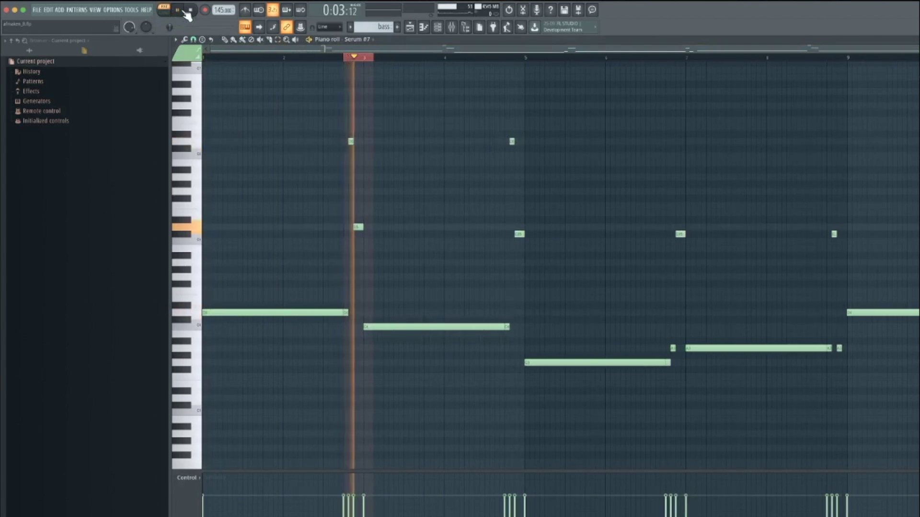
key("space")
Return to the playlist, reopen the LOL pattern before bar 41, and play its Serum #8 notes in pattern mode
left_click(411, 28)
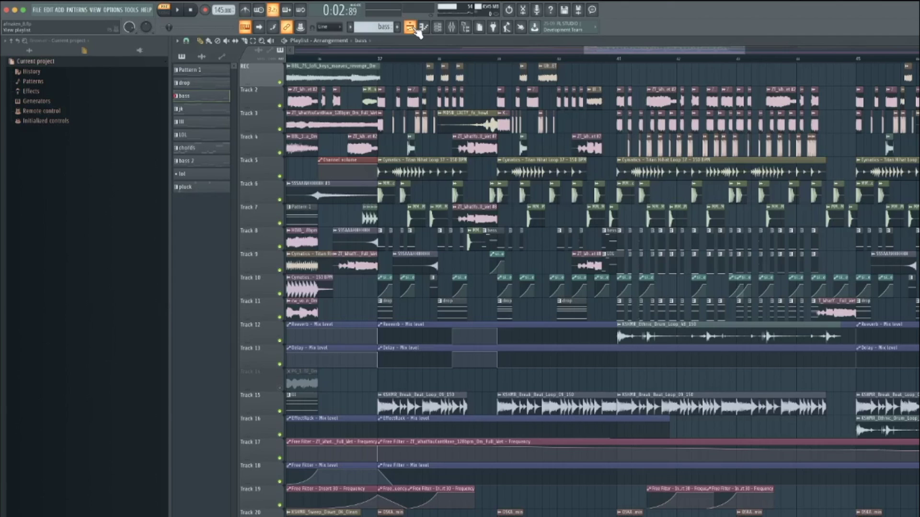
key("l")
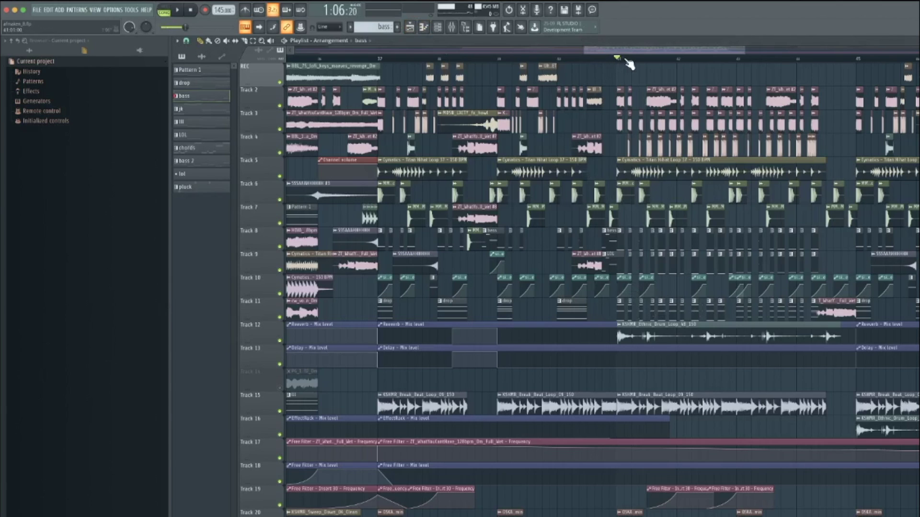
left_click(604, 60)
double_click(617, 265)
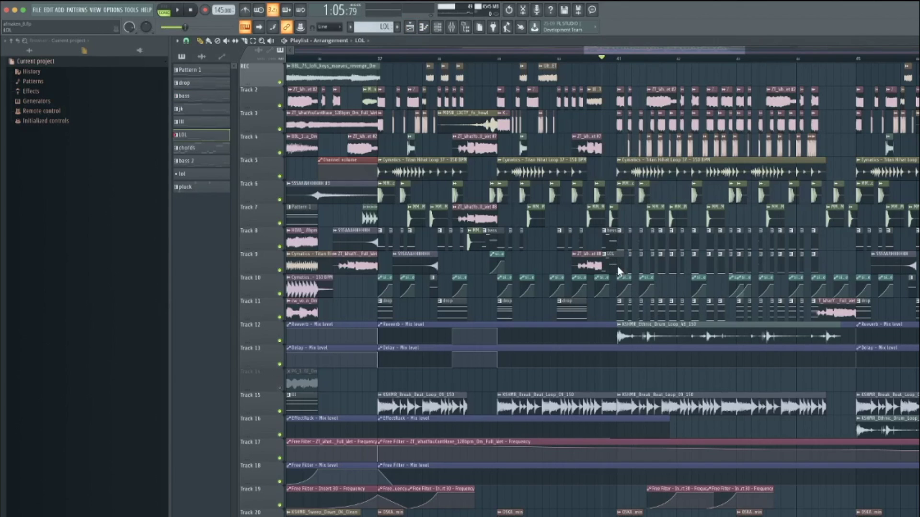
left_click(178, 9)
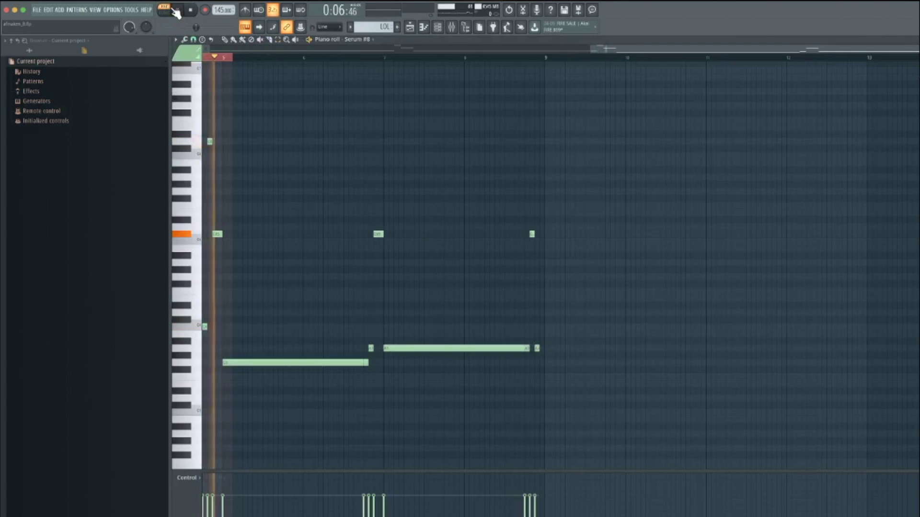
Inspect the Serum #8 synth while the LOL pattern plays, bring up the mixer, and close the synth
left_click(438, 27)
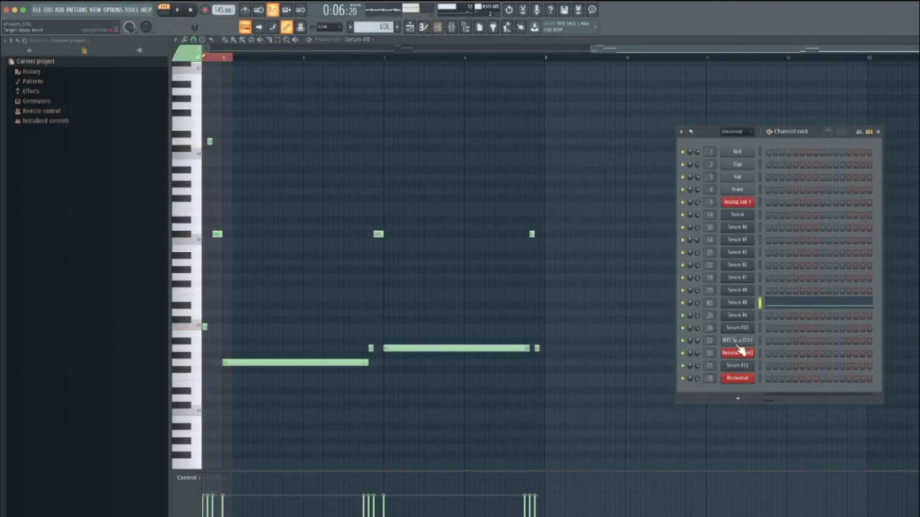
key("space")
left_click(745, 305)
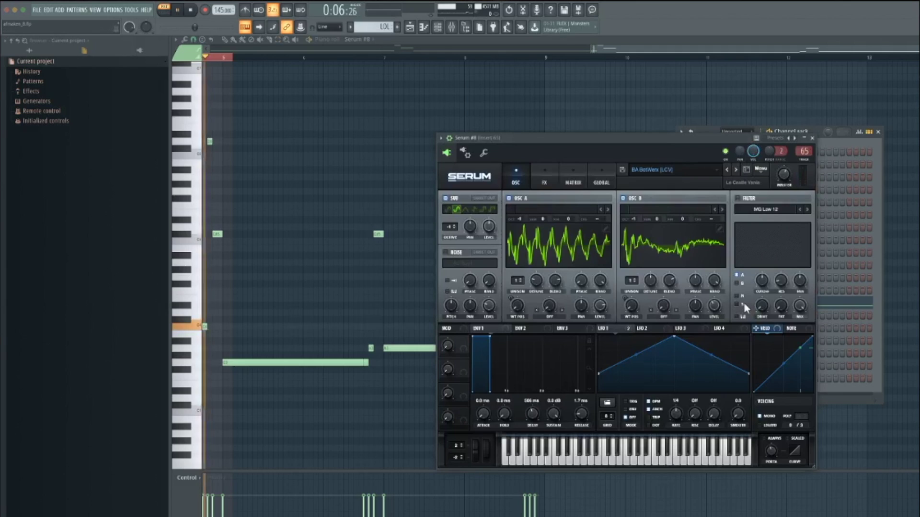
left_click(452, 28)
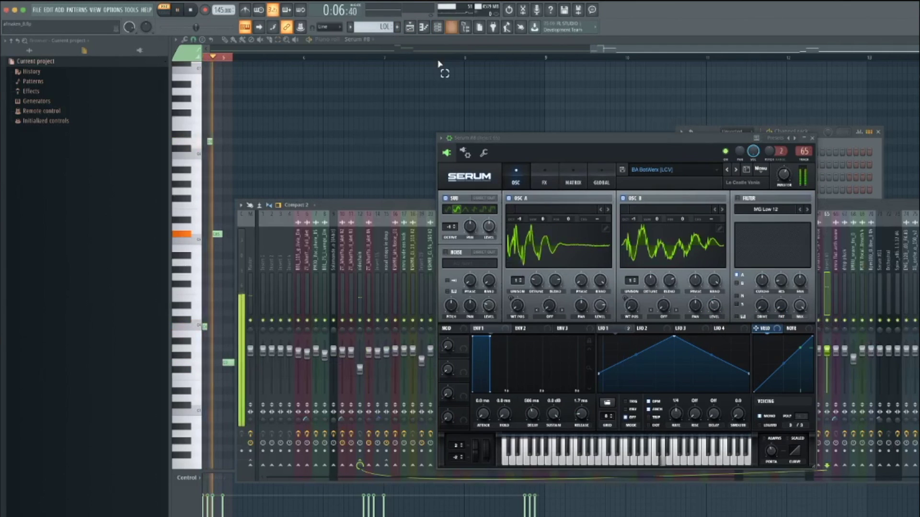
left_click(813, 138)
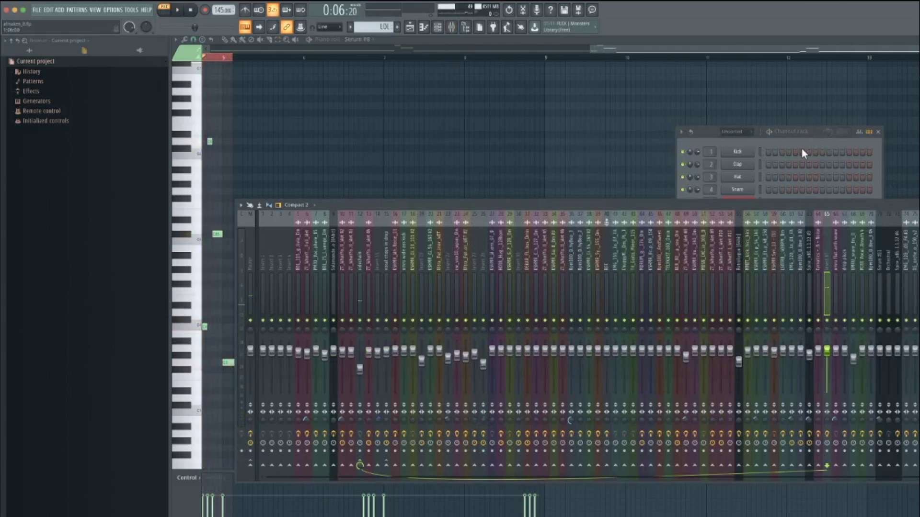
Inspect Fruity Fast Dist and Fruity Parametric EQ 2 on Serum #8's mixer insert 65, replay the pattern, and return to the playlist
key("space")
key("space")
left_click(919, 259)
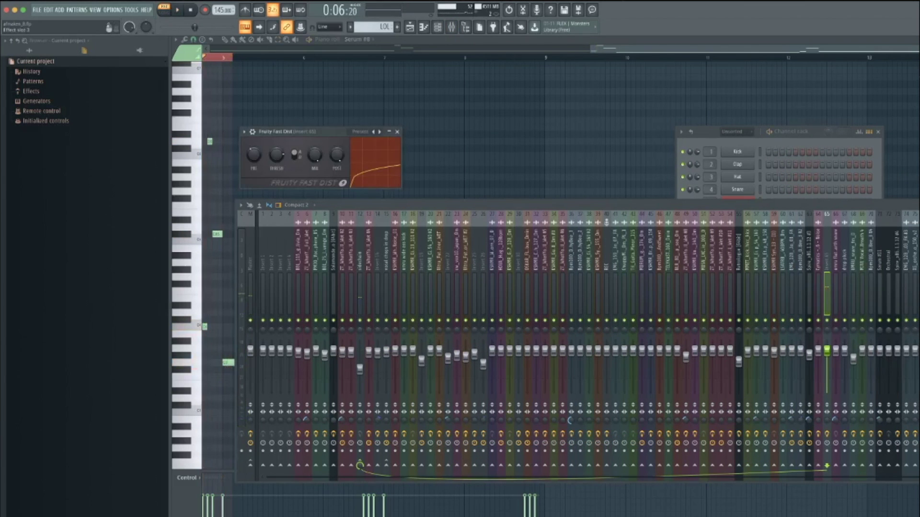
left_click(919, 247)
left_click(919, 234)
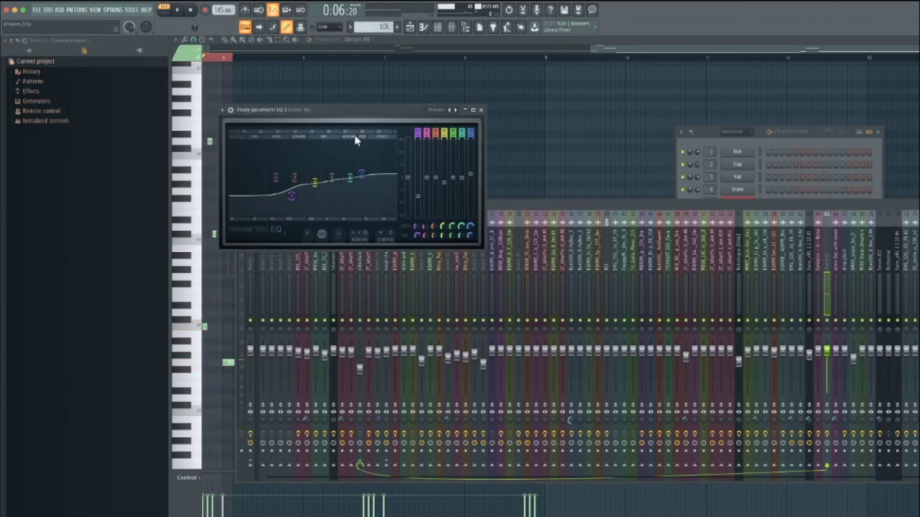
key("space")
key("space")
left_click(410, 29)
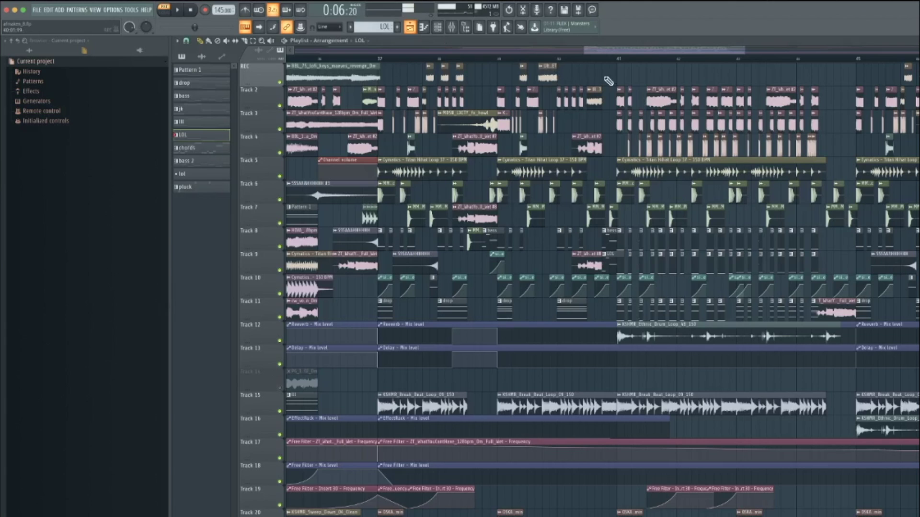
Play the drop in song mode to just past bar 45, stop, and bring the section around bar 41 into view
left_click(580, 51)
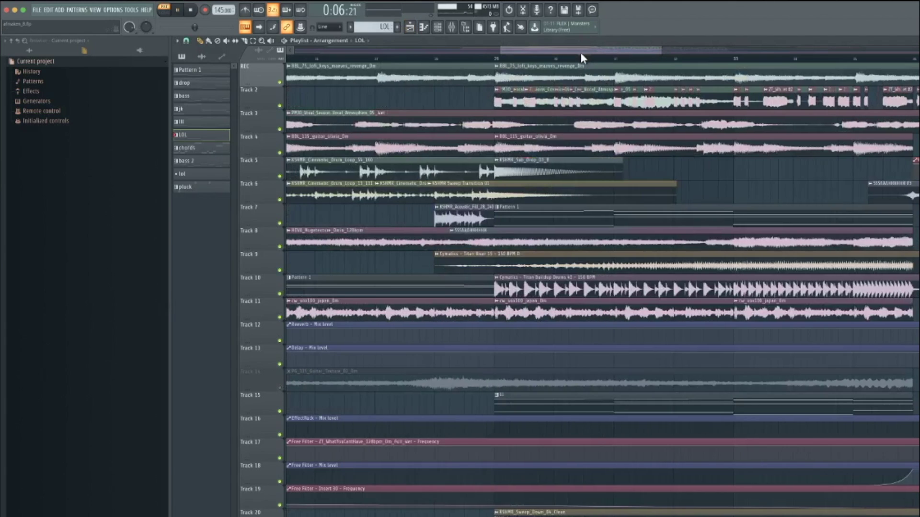
left_click(677, 50)
key("space")
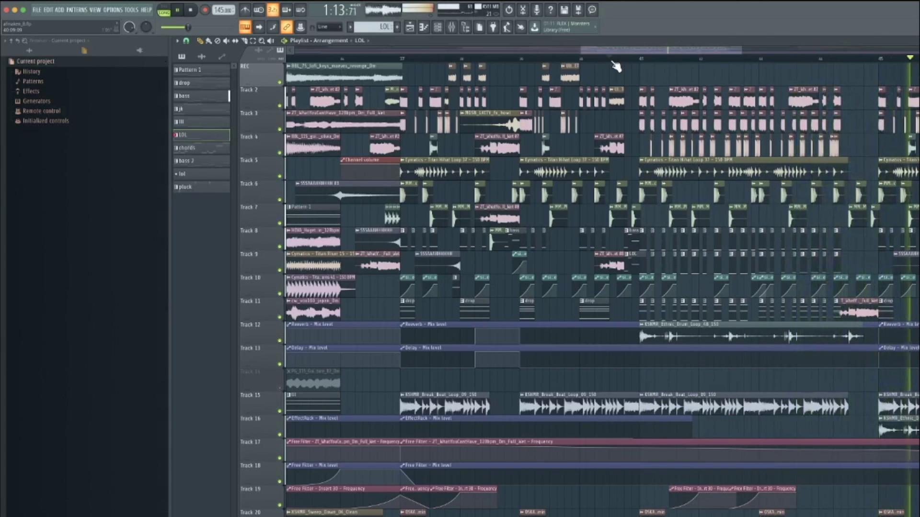
key("space")
left_click_drag(741, 49, 677, 52)
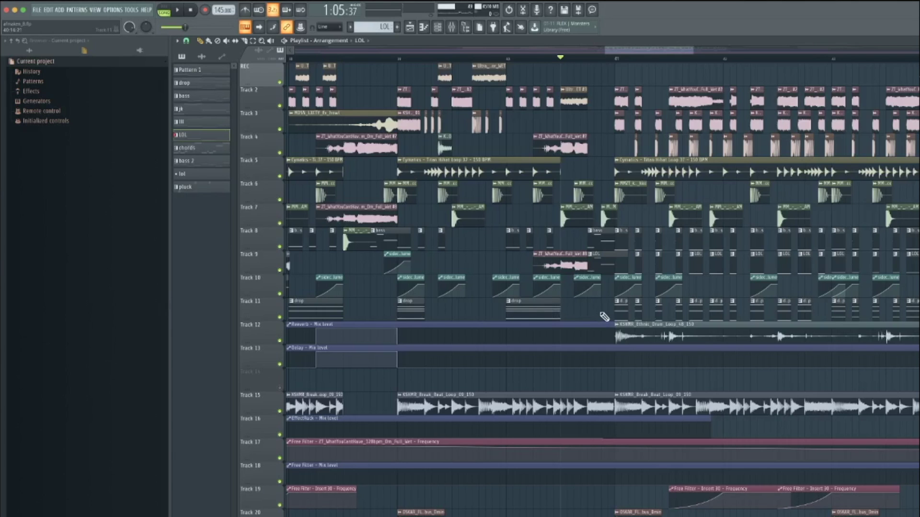
Solo Track 11's drop pattern clips and play them in song mode from just before bar 41
left_click(279, 318)
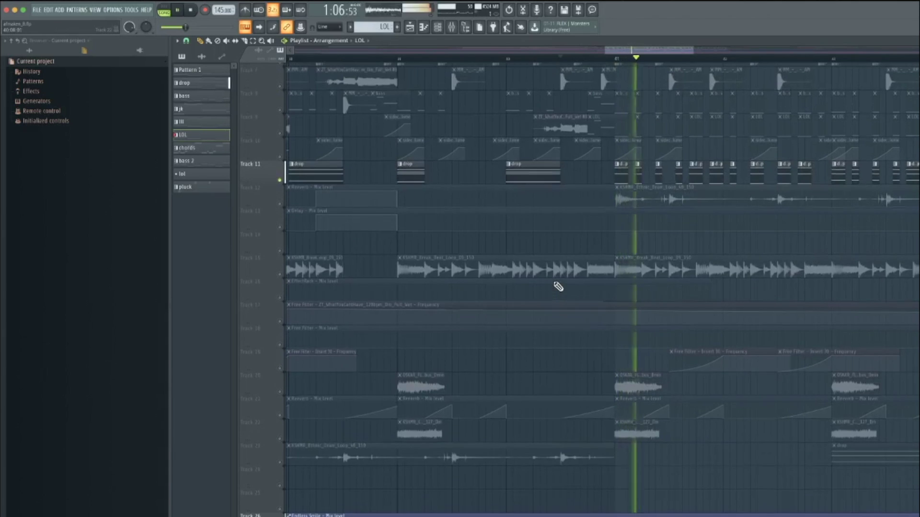
scroll(558, 286, "up", 2)
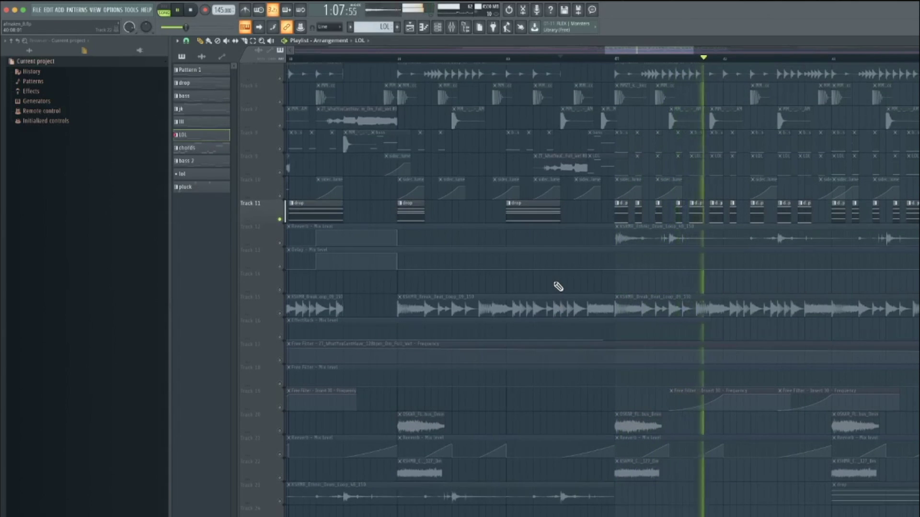
scroll(554, 290, "down", 3)
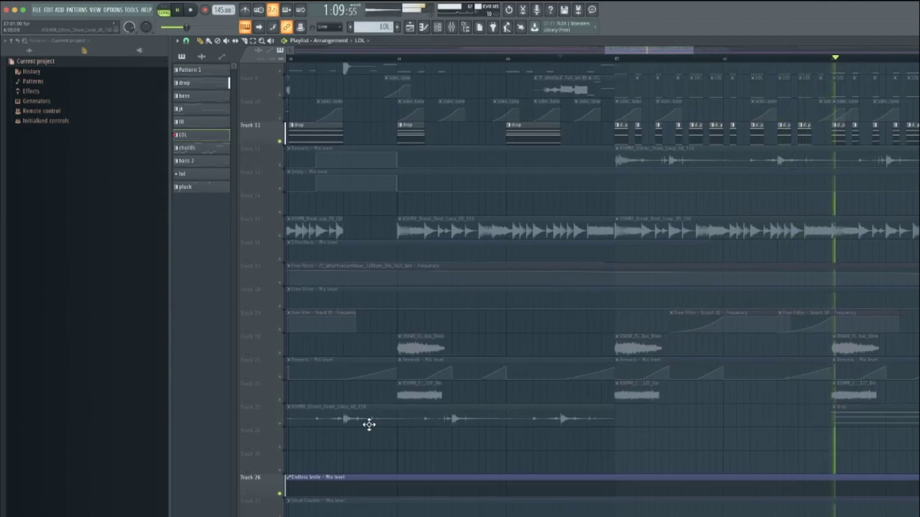
key("space")
Mute Tracks 26 and 11, solo Track 10's automation clips, and restore all tracks
left_click(280, 493)
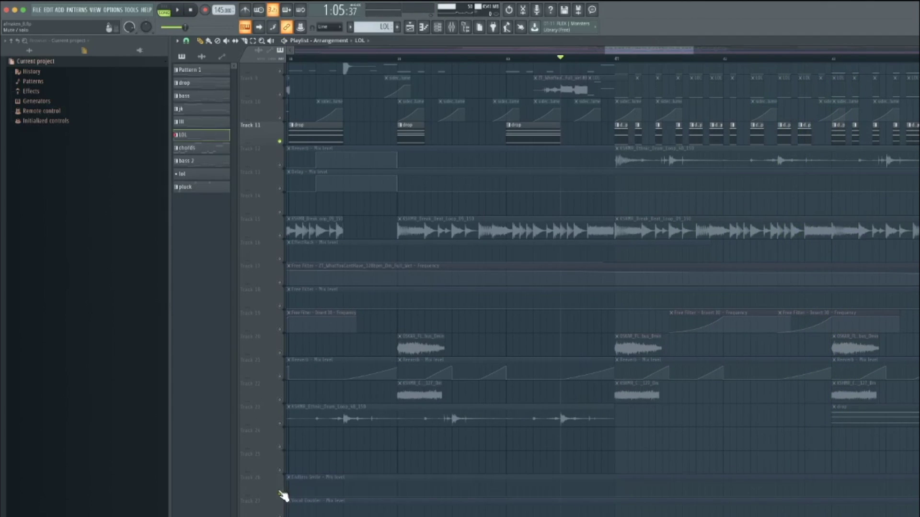
scroll(294, 412, "up", 7)
left_click(280, 317)
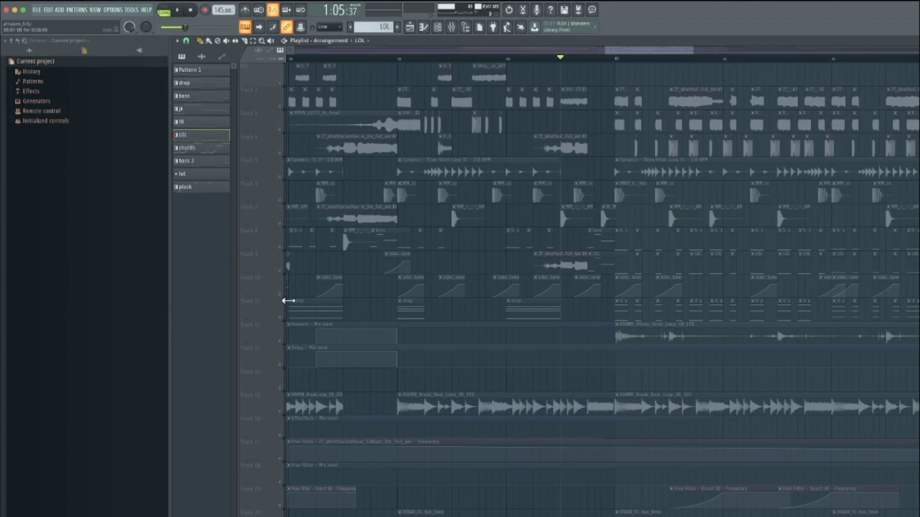
right_click(281, 294)
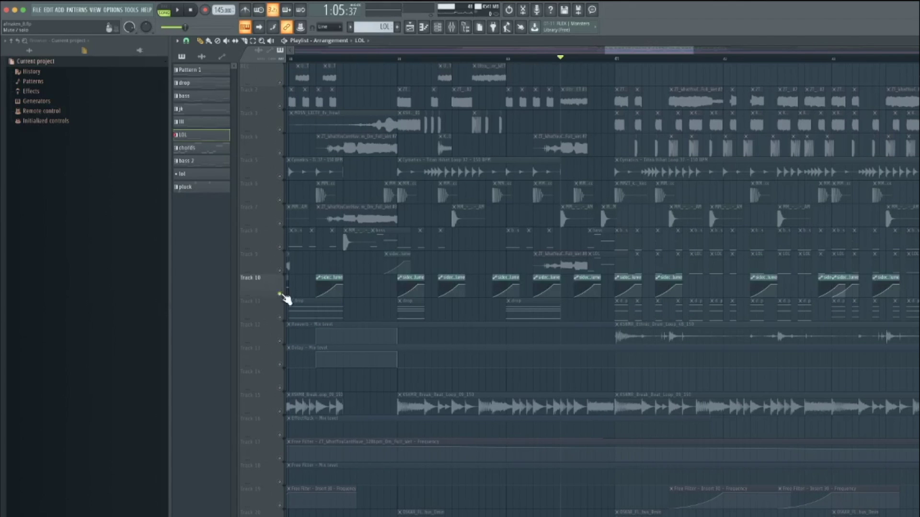
right_click(282, 295)
Audition the drop's final part from bar 49 and compare it with the earlier part starting at bar 41
left_click_drag(675, 48, 675, 47)
scroll(674, 51, "right", 2)
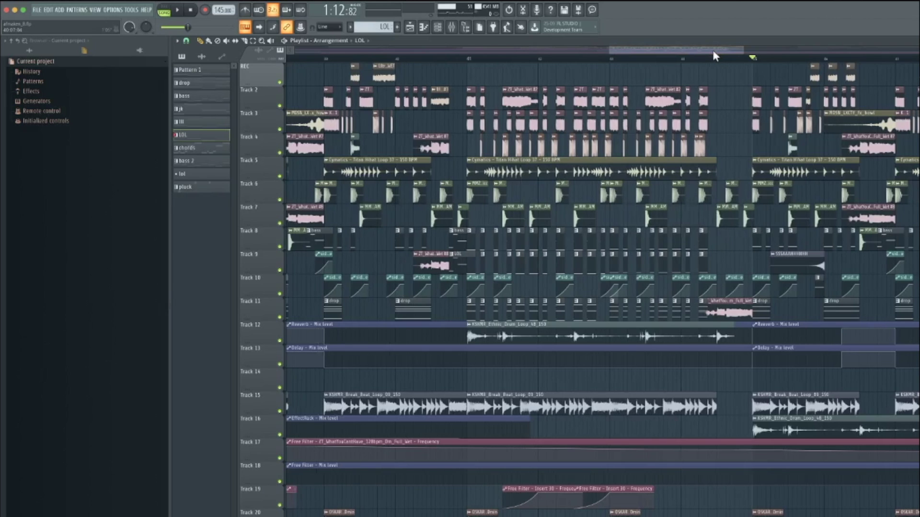
left_click_drag(714, 51, 766, 52)
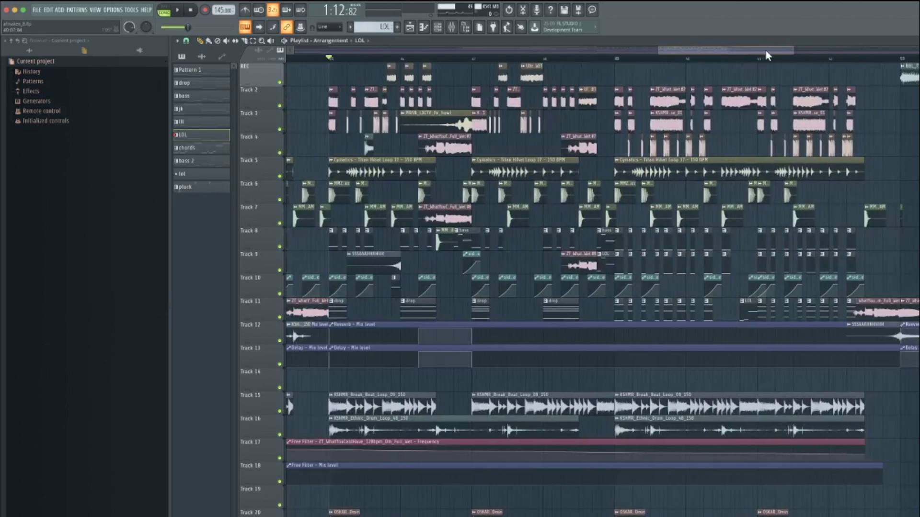
left_click(620, 58)
key("space")
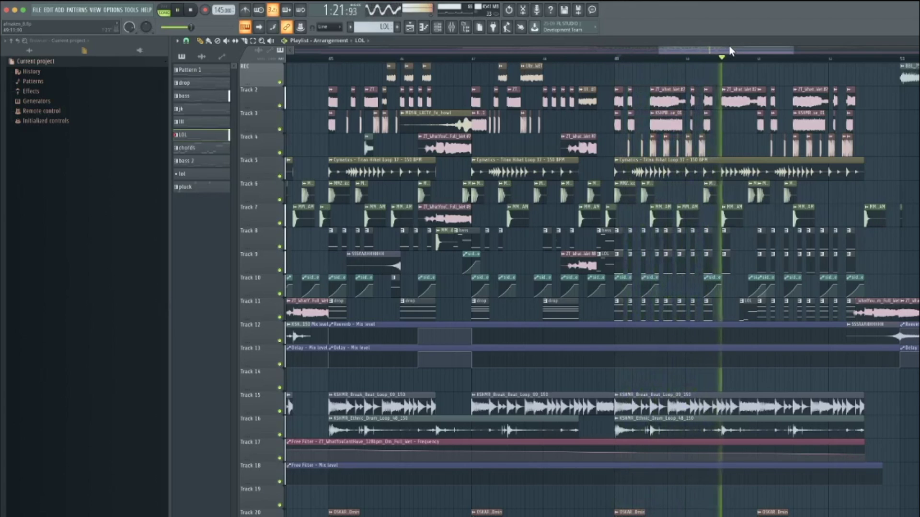
left_click_drag(729, 51, 695, 51)
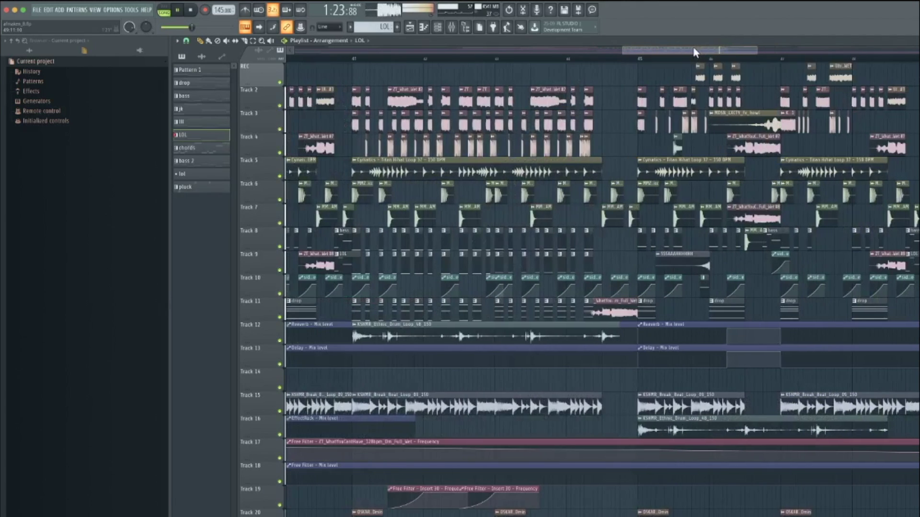
key("space")
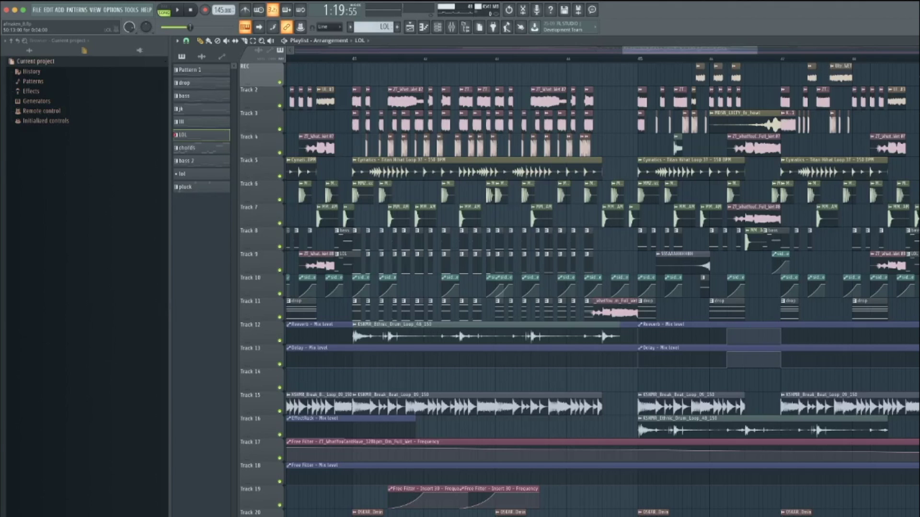
Open the LOL pattern clip on Track 9 and play its Serum #8 notes in pattern mode
double_click(912, 265)
left_click(164, 10)
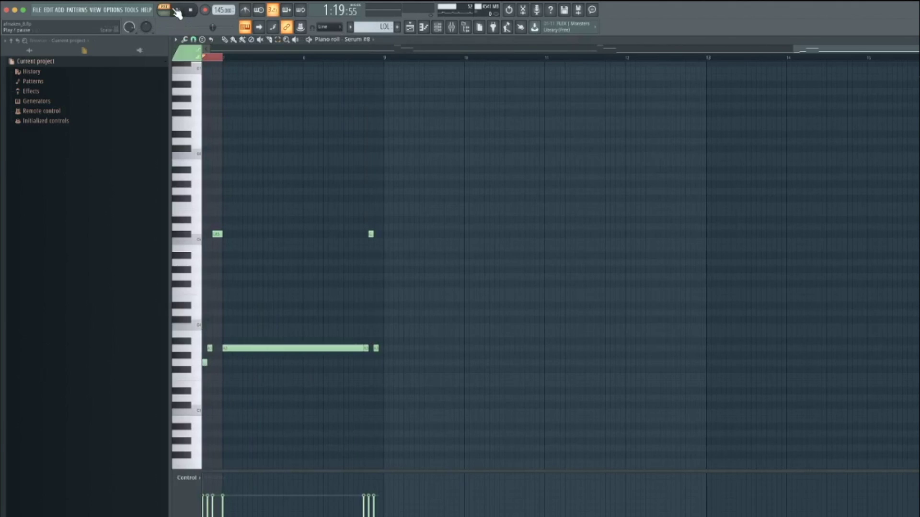
left_click(177, 11)
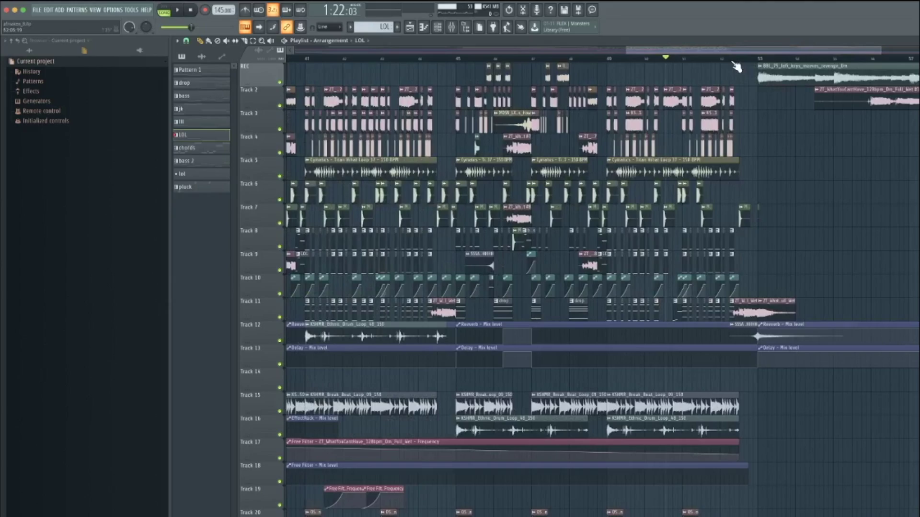
Play the end of the first drop in song mode through the transition at bar 53
key("space")
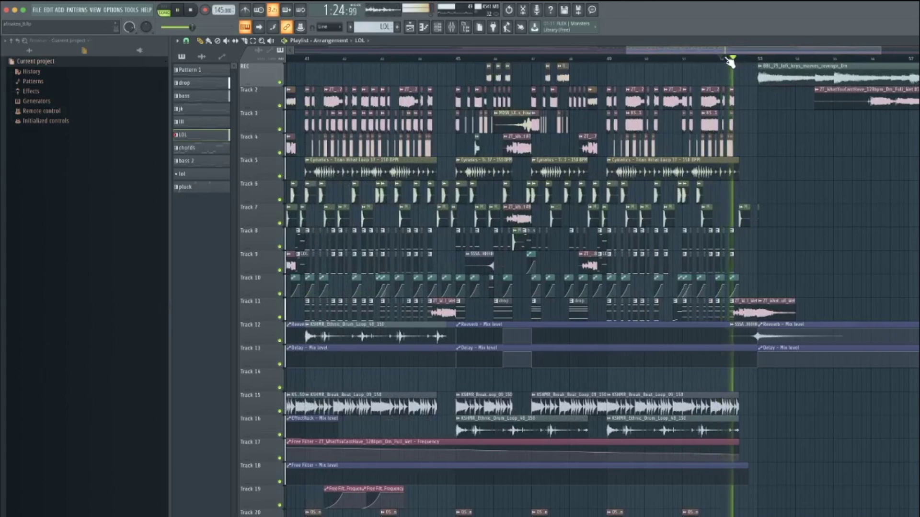
key("space")
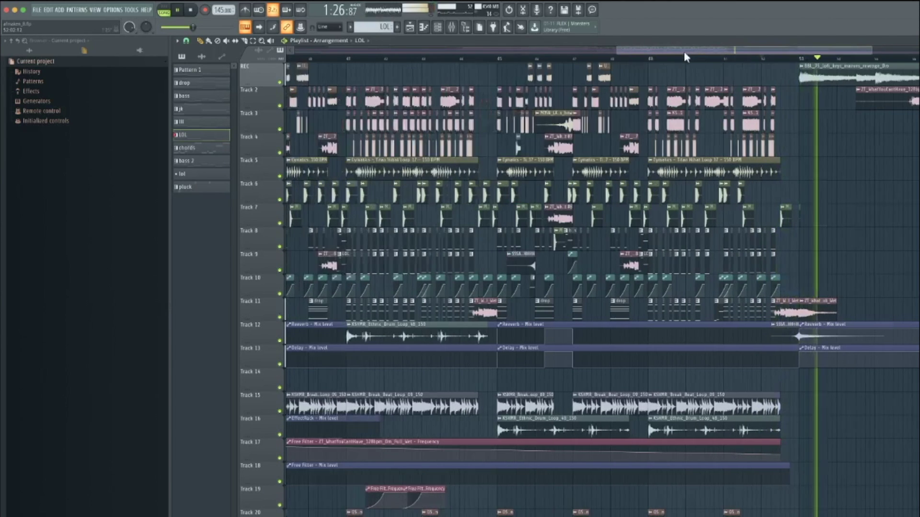
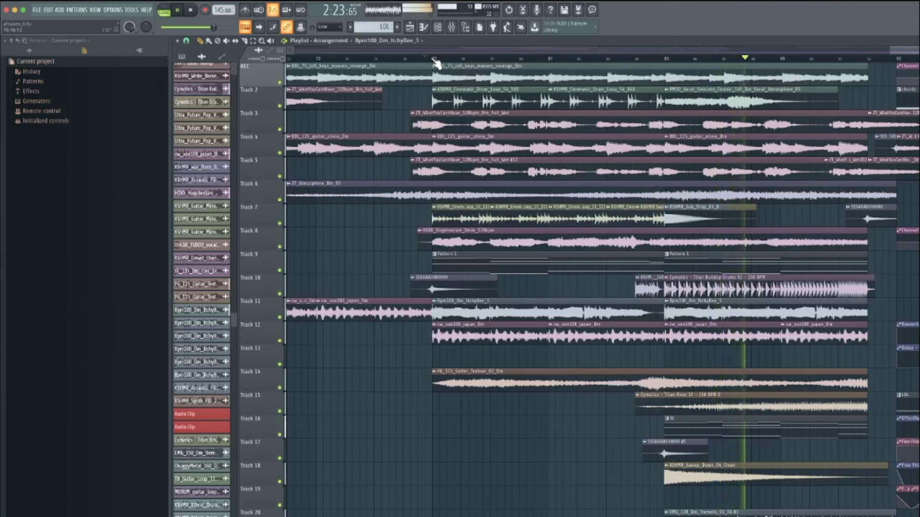
Stop playback in the second buildup and inspect the sample settings of the EMG_128_Dm_Tremolo_03_FA #3 clip on Track 20
key("space")
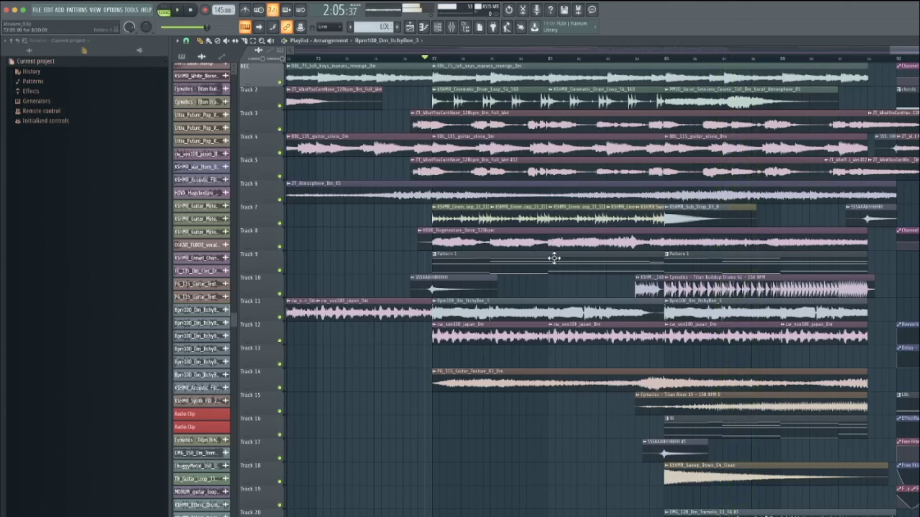
scroll(670, 386, "down", 3)
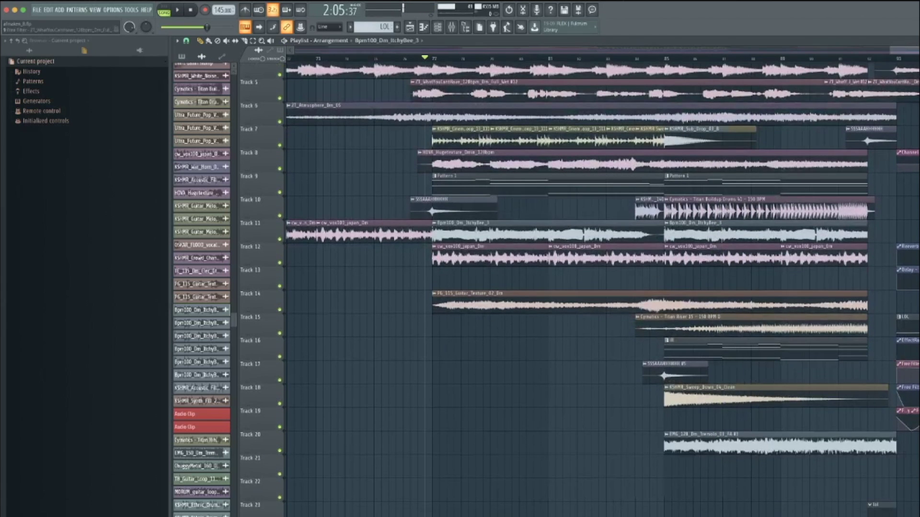
scroll(669, 385, "down", 5)
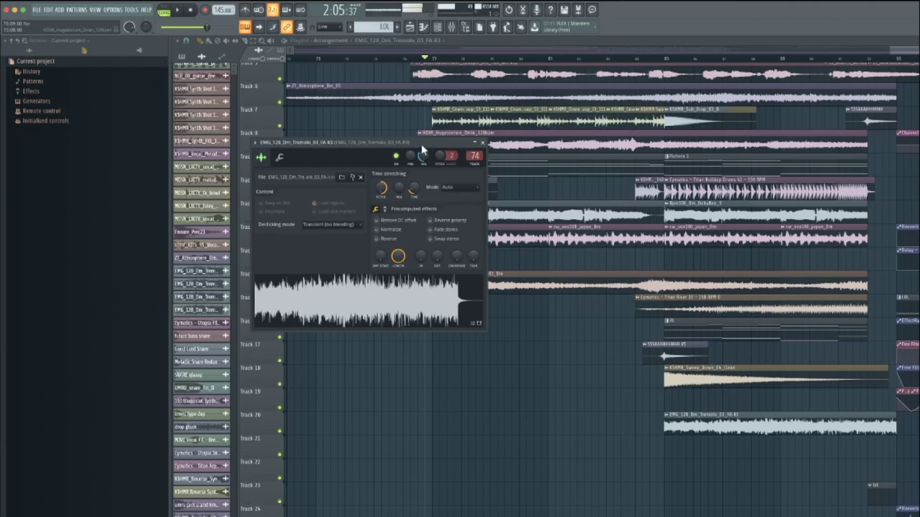
left_click_drag(421, 145, 629, 164)
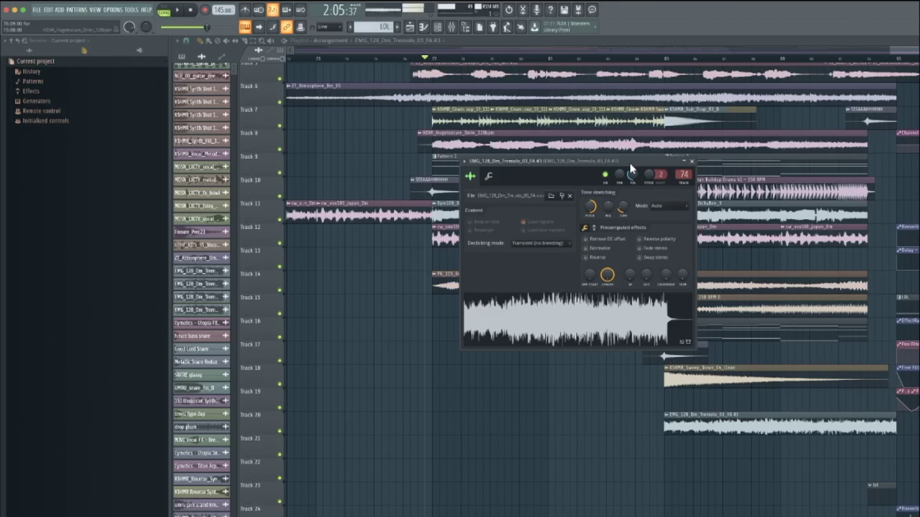
Close the sample settings and play the end of the second buildup from bar 89
left_click(789, 62)
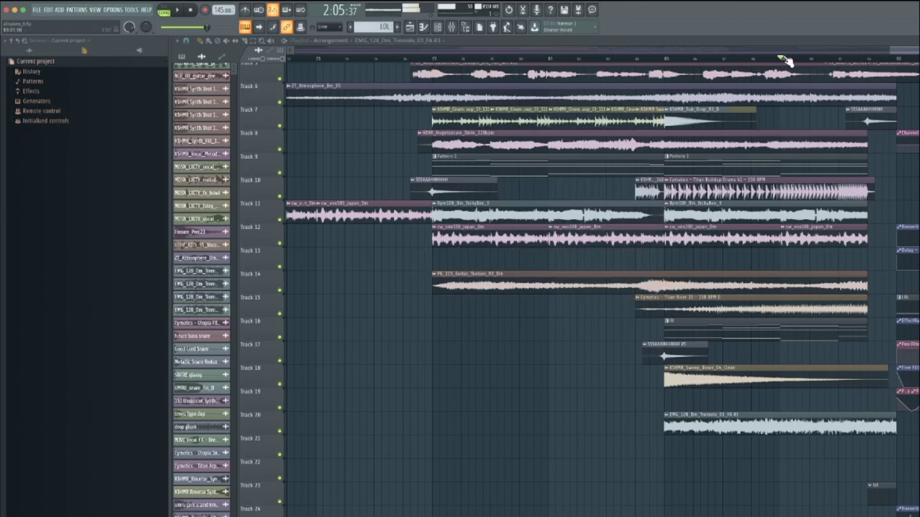
key("space")
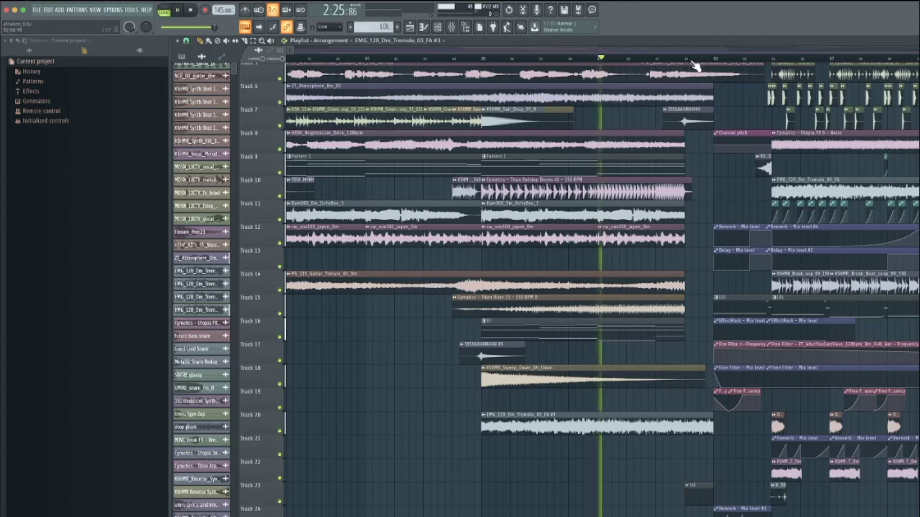
key("space")
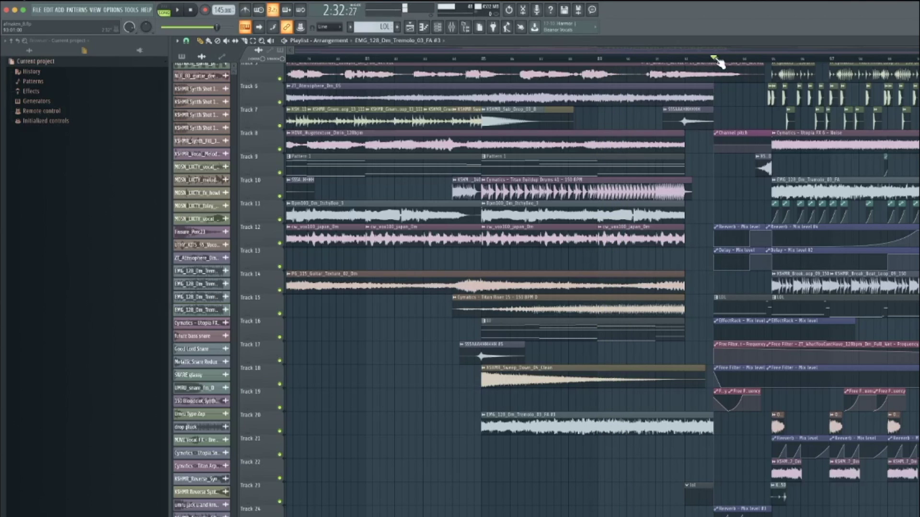
View the Serum #8 notes of the LOL pattern at bar 93, and play the second drop from there in song mode
double_click(750, 311)
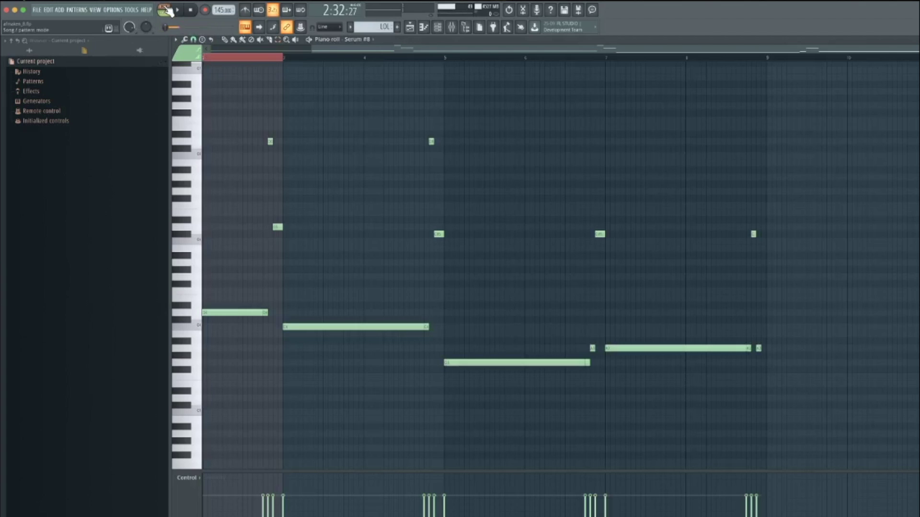
left_click(417, 28)
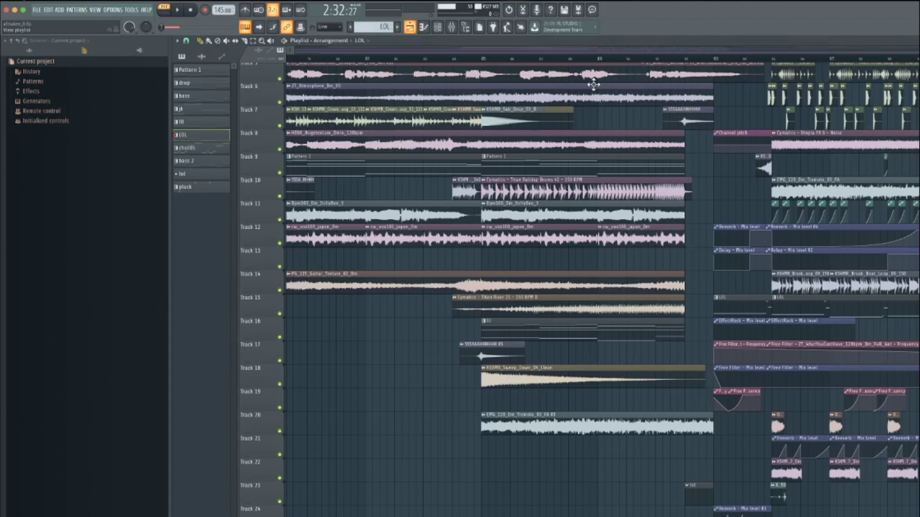
key("space")
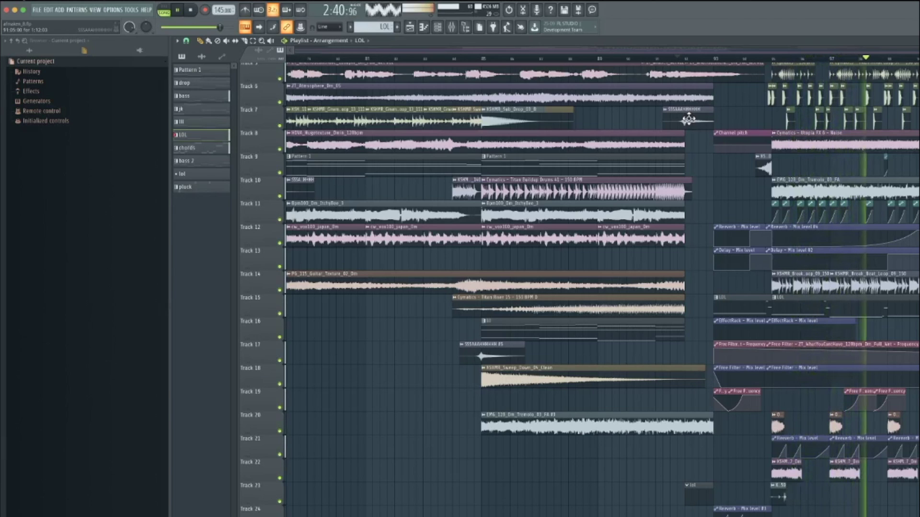
scroll(738, 190, "up", 4)
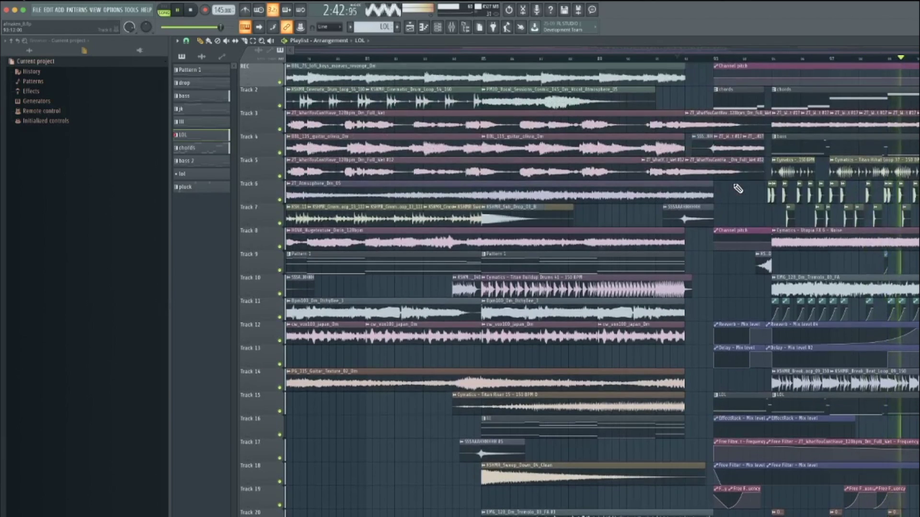
key("space")
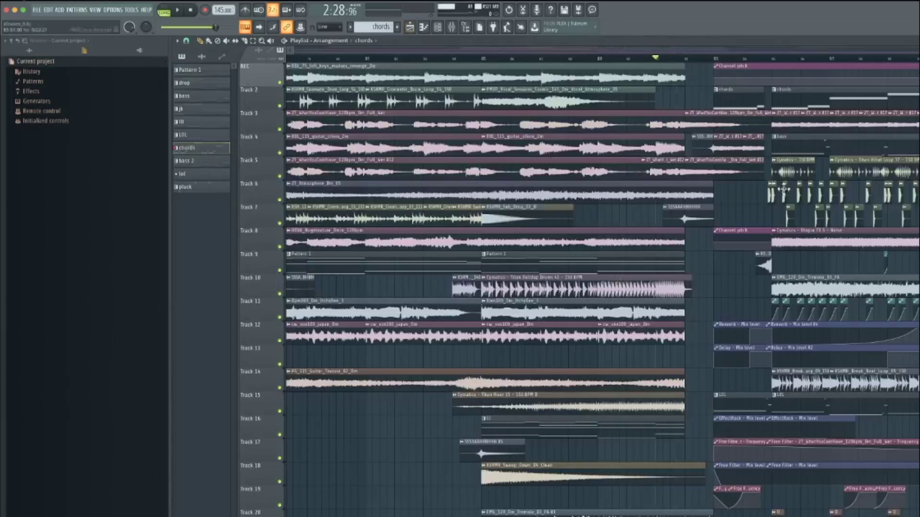
Reopen the LOL pattern at bar 93 on Track 15 and bring up its Serum #8 synth for inspection
double_click(718, 406)
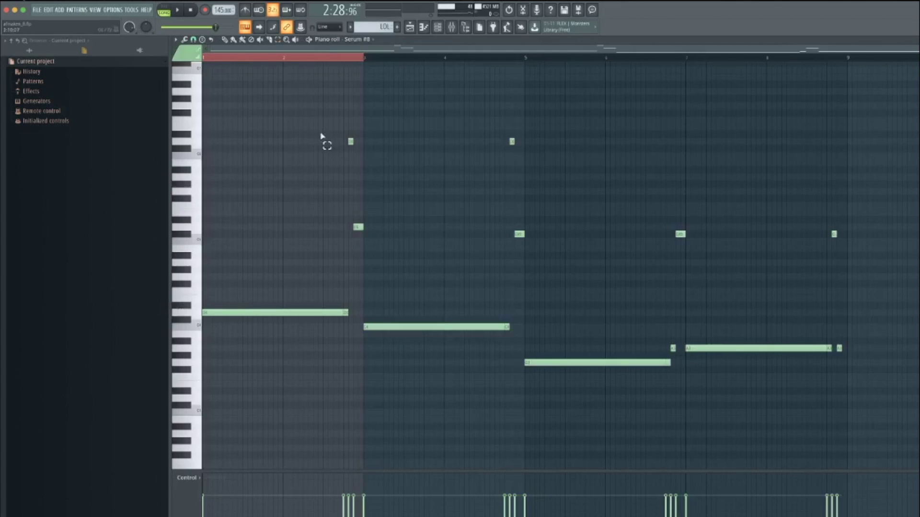
left_click(439, 27)
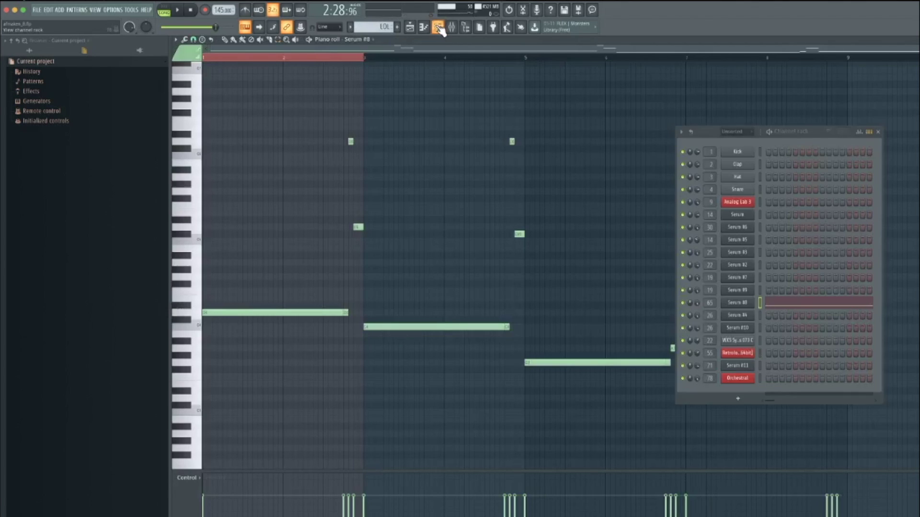
left_click(745, 305)
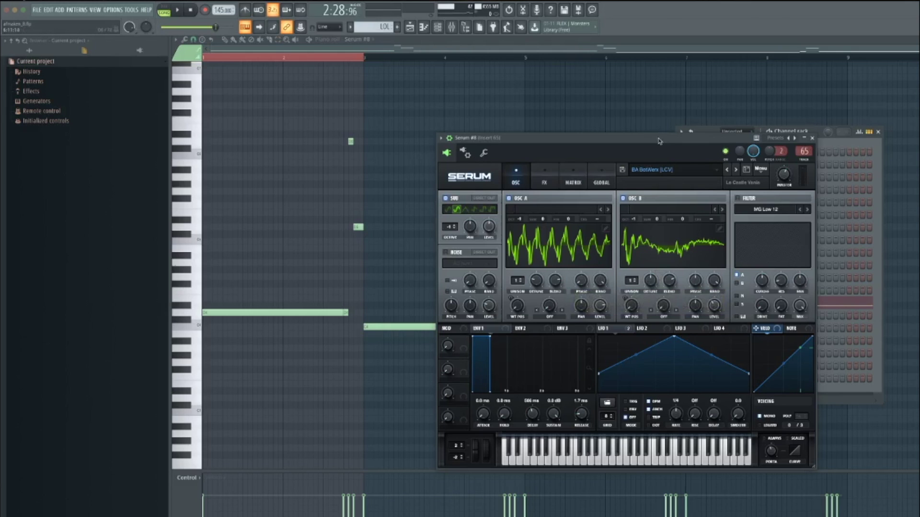
left_click_drag(659, 140, 455, 93)
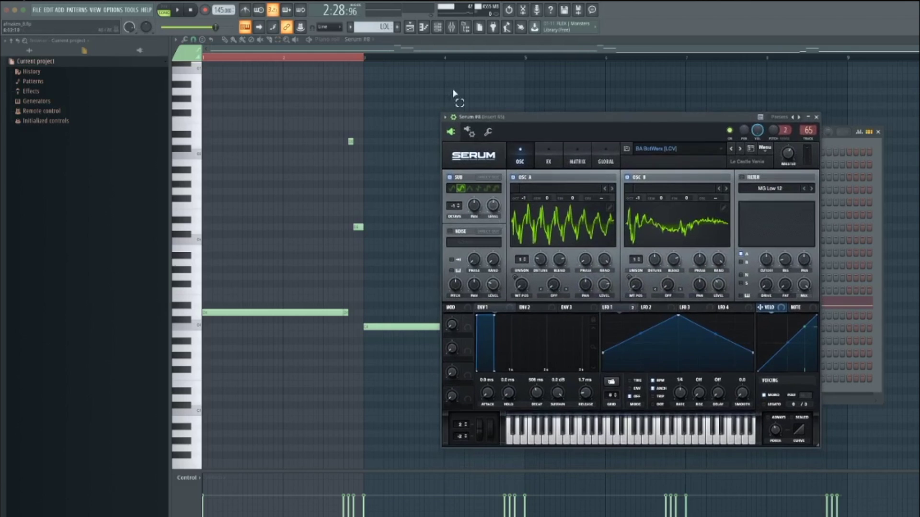
Play the LOL pattern on its own, resume the second drop in song mode from the playlist and close the Serum #8 synth
left_click(177, 11)
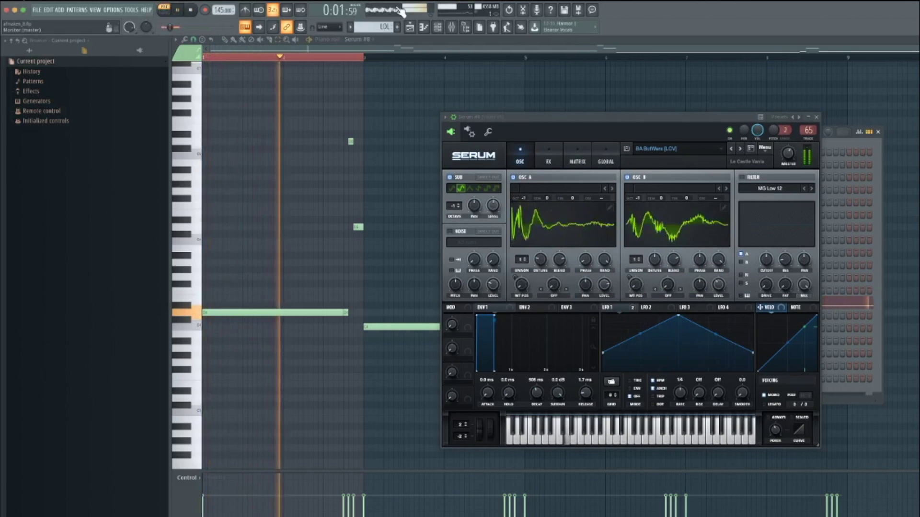
left_click(412, 28)
key("space")
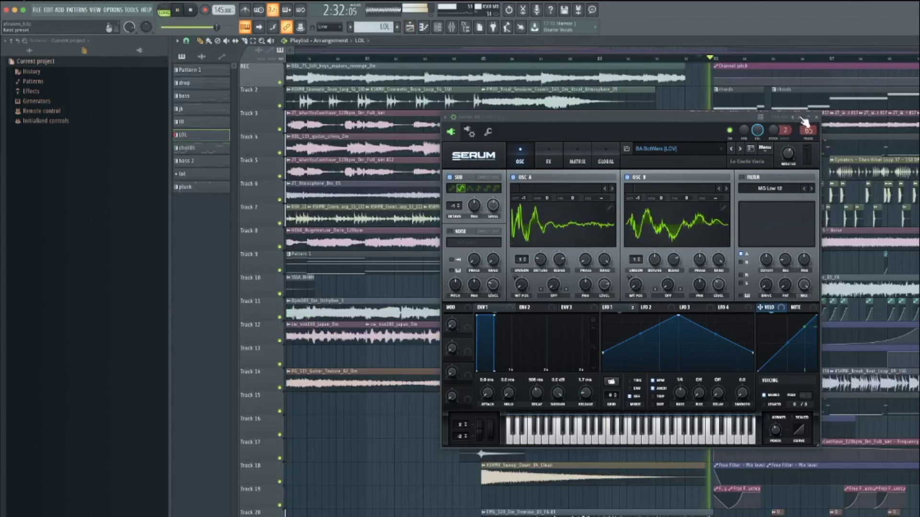
left_click(817, 117)
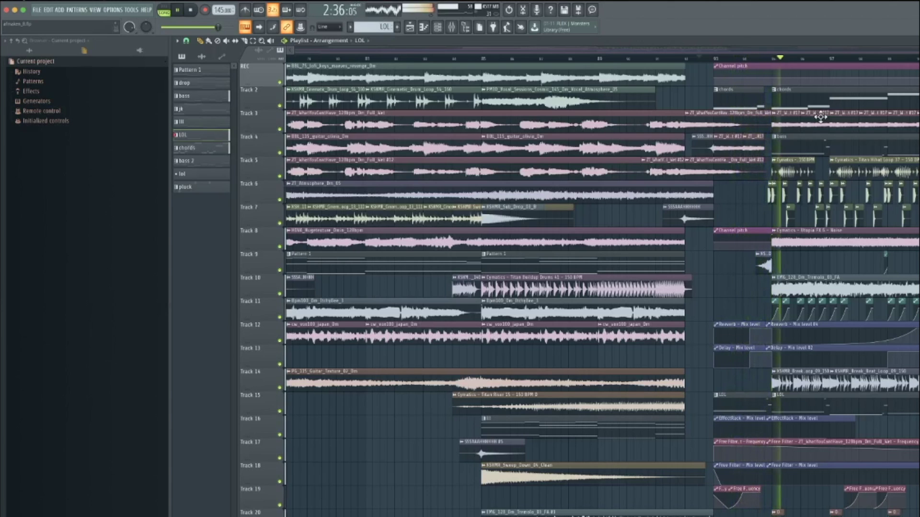
Stop playback to view the sample settings of the EMG_128_Dm_Tremolo_03_FA #2 clip, and replay the opening of the second drop
scroll(726, 175, "down", 5)
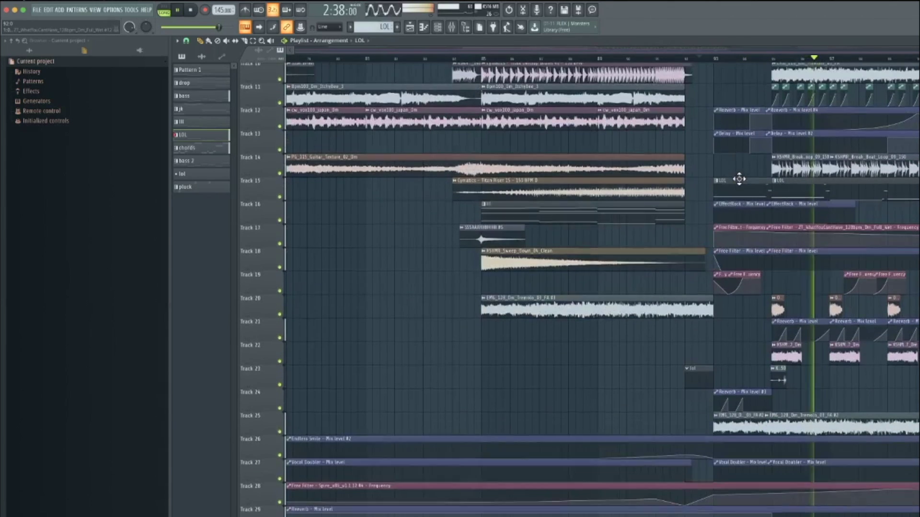
key("space")
double_click(520, 309)
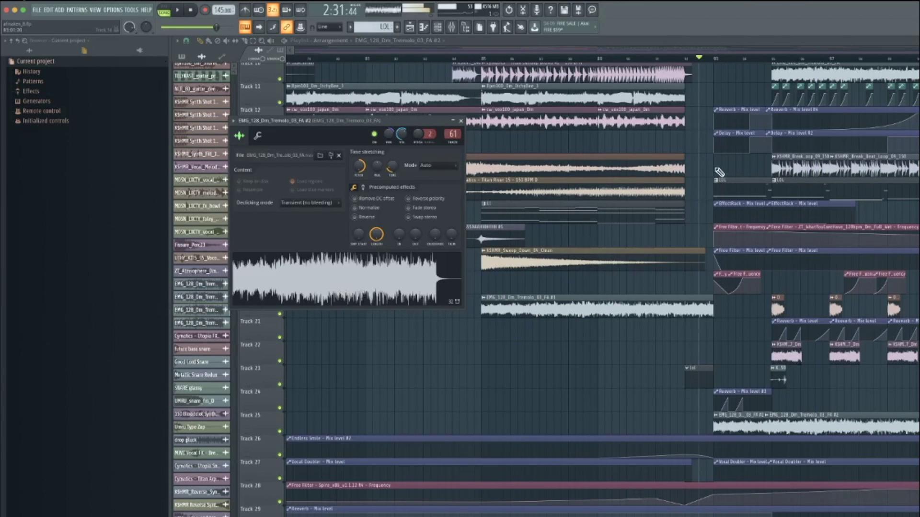
scroll(719, 171, "up", 5)
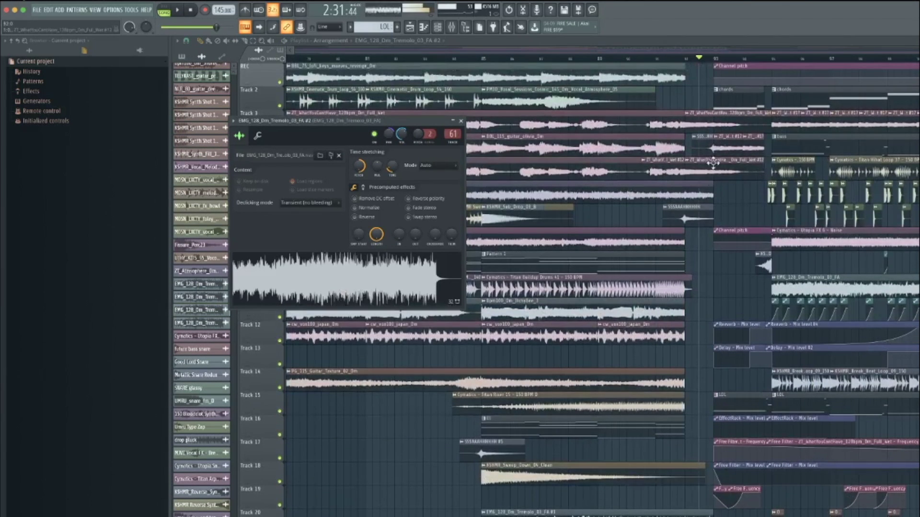
key("space")
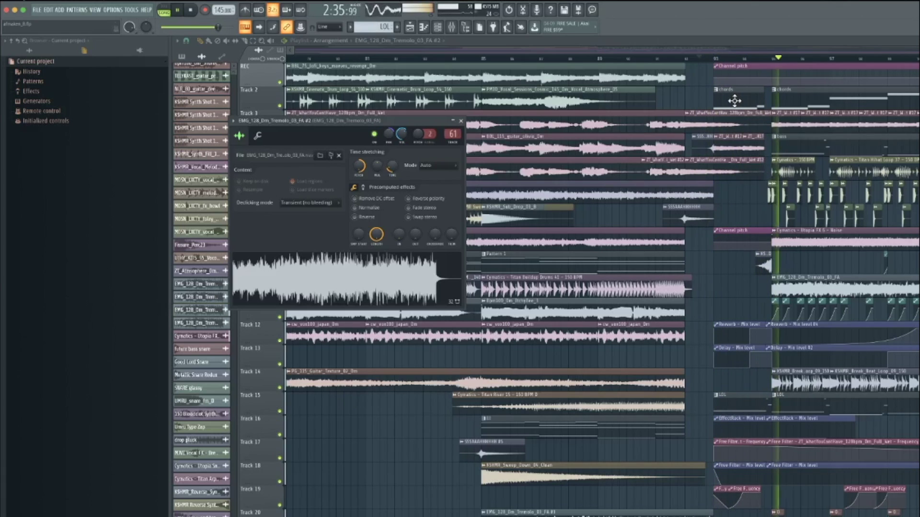
Open the chords pattern at bar 93 on Track 2 alongside the channel rack and audition it alone in pattern mode
key("space")
left_click(735, 101)
double_click(739, 106)
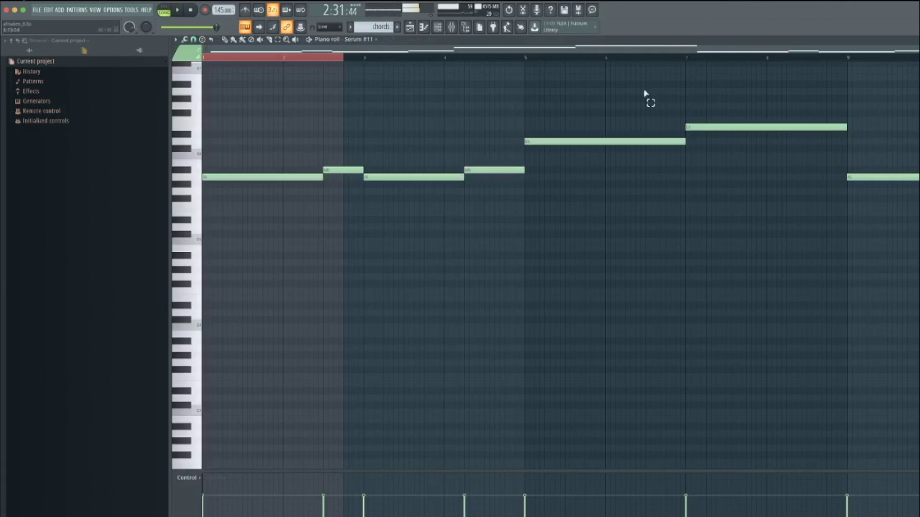
left_click(438, 28)
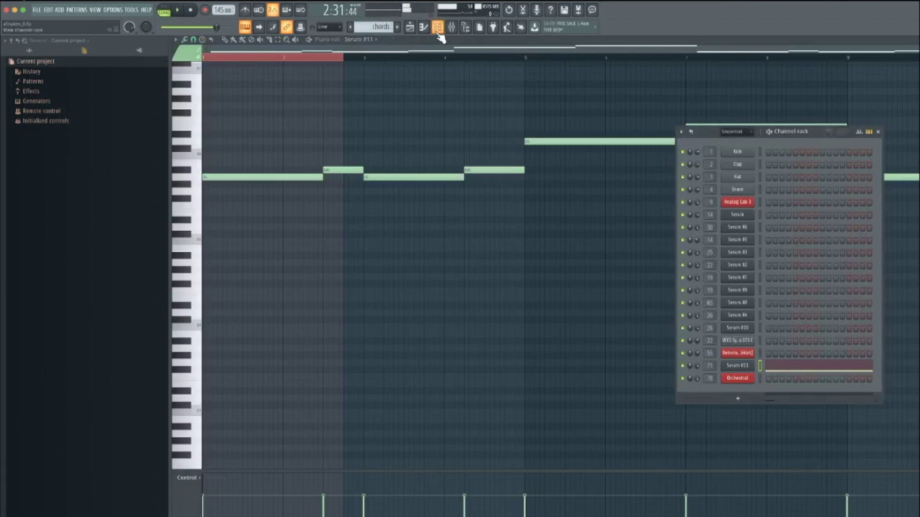
left_click(174, 10)
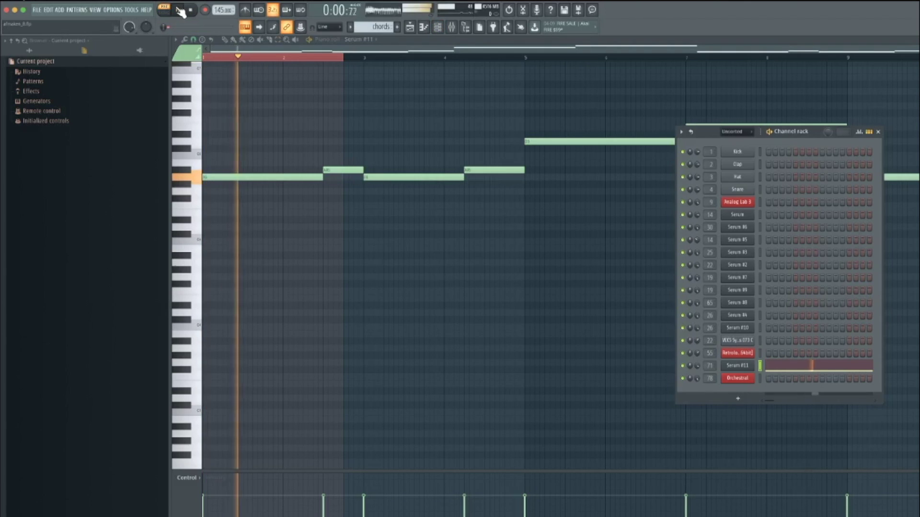
left_click(179, 10)
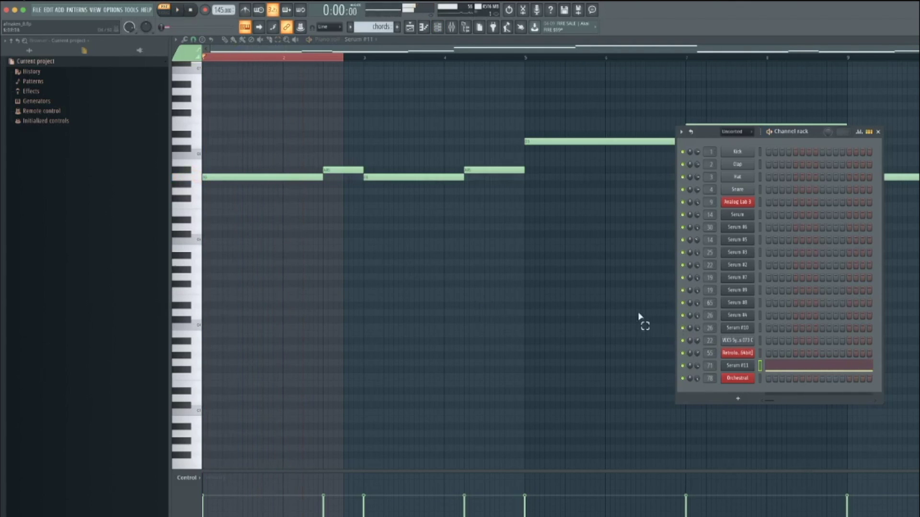
Inspect the Serum #11 synth of the chords pattern, return to the playlist and close the synth
left_click(744, 370)
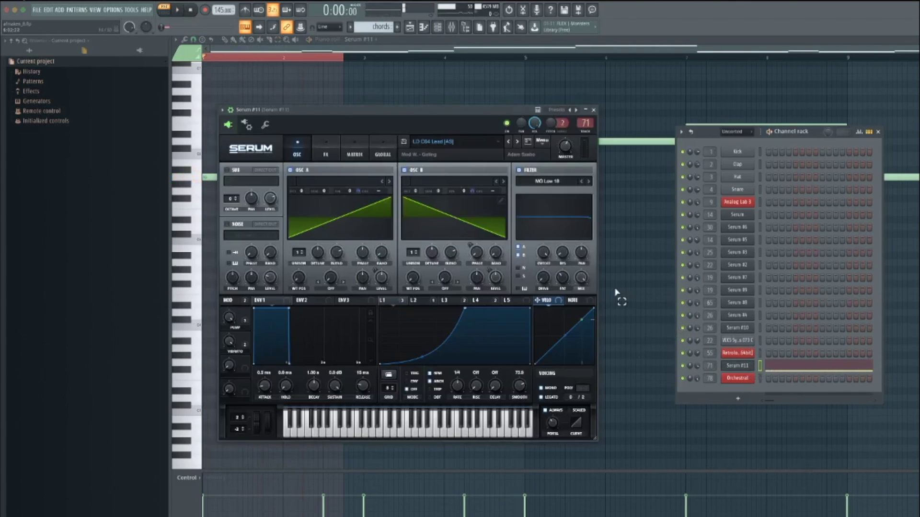
left_click(410, 28)
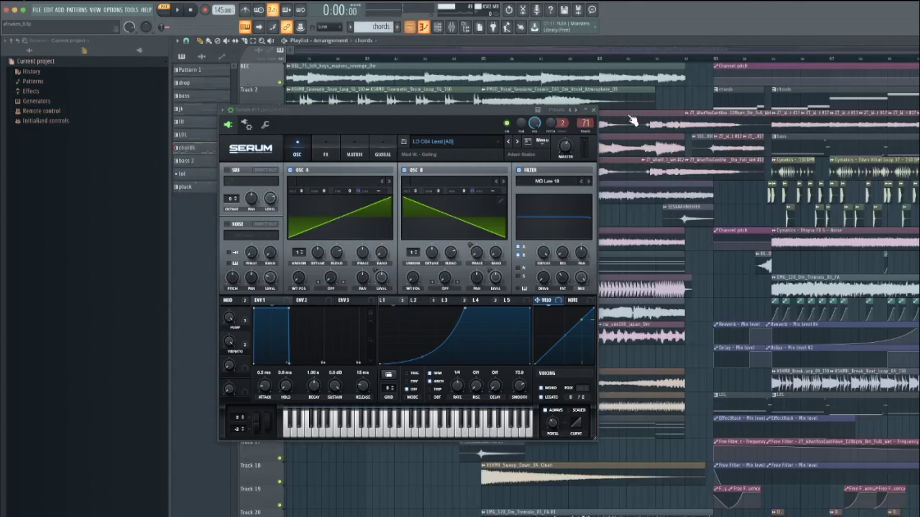
left_click(593, 111)
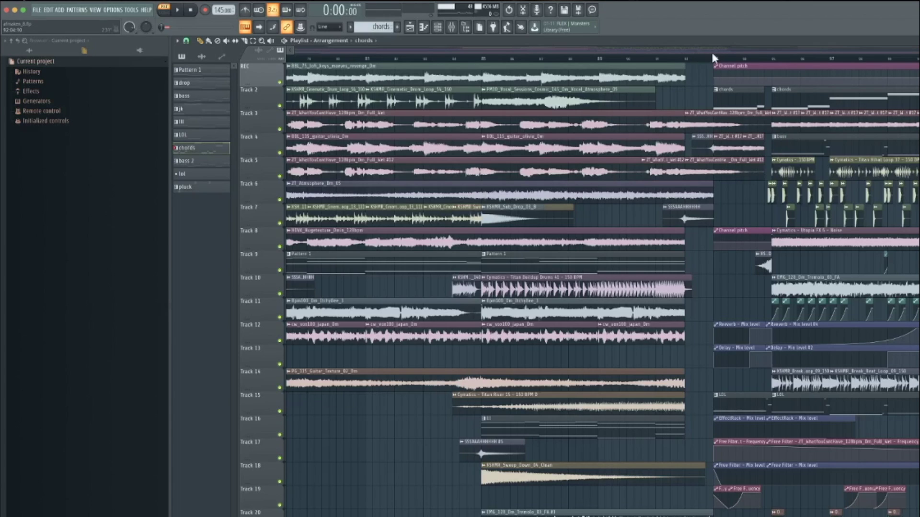
Reopen the chords pattern on Track 2 and bring up the FX effect on the Serum #11 mixer insert
left_click(735, 58)
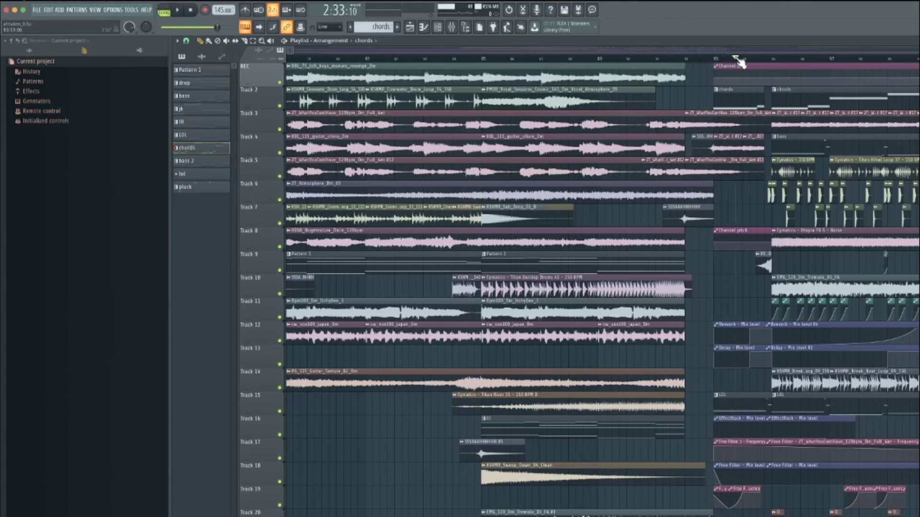
double_click(745, 103)
left_click(453, 29)
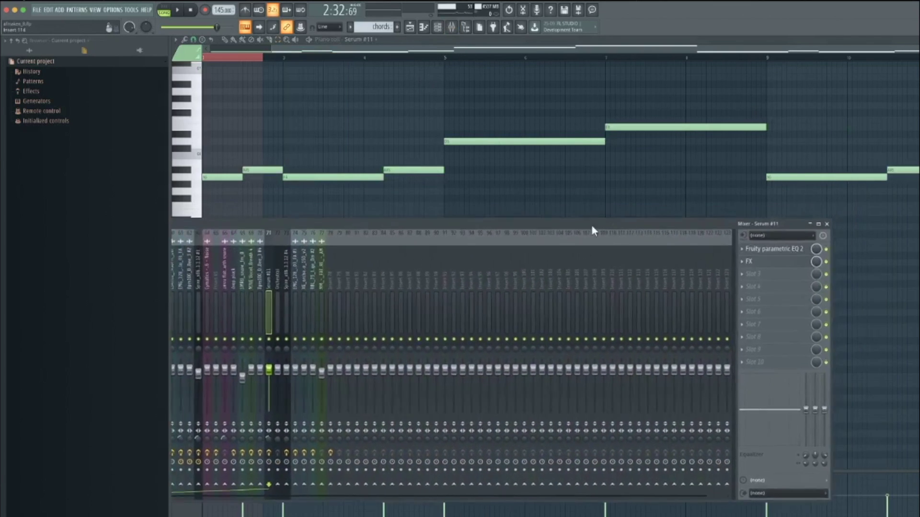
left_click(716, 263)
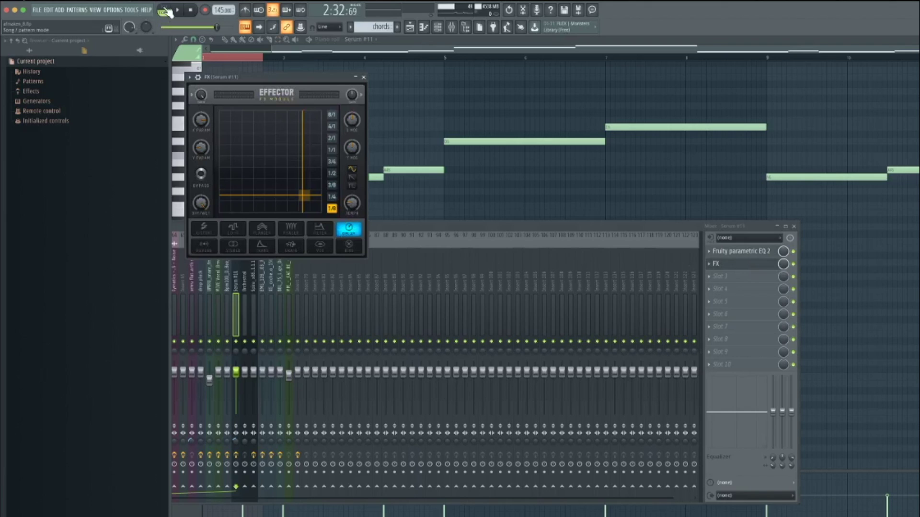
Play the chords pattern alone and toggle the FX slot on the Serum #11 insert to compare the sound
left_click(150, 10)
left_click(164, 9)
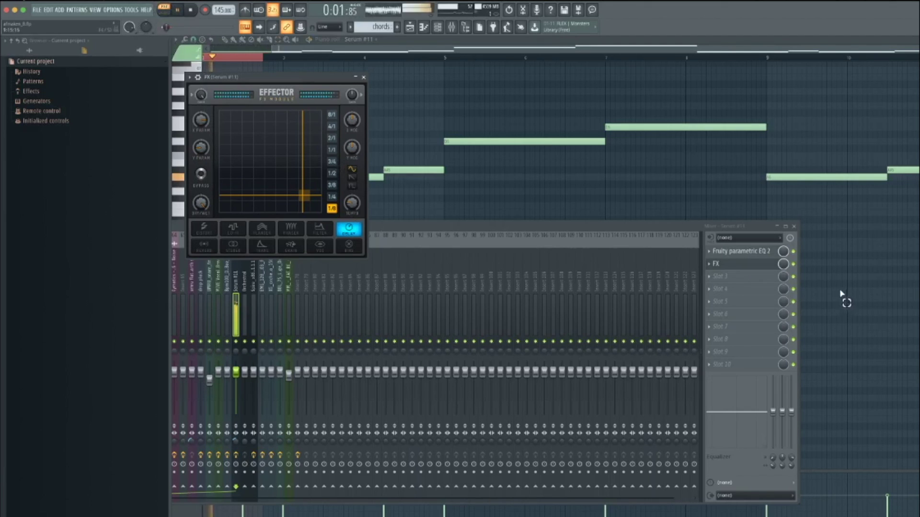
left_click(799, 269)
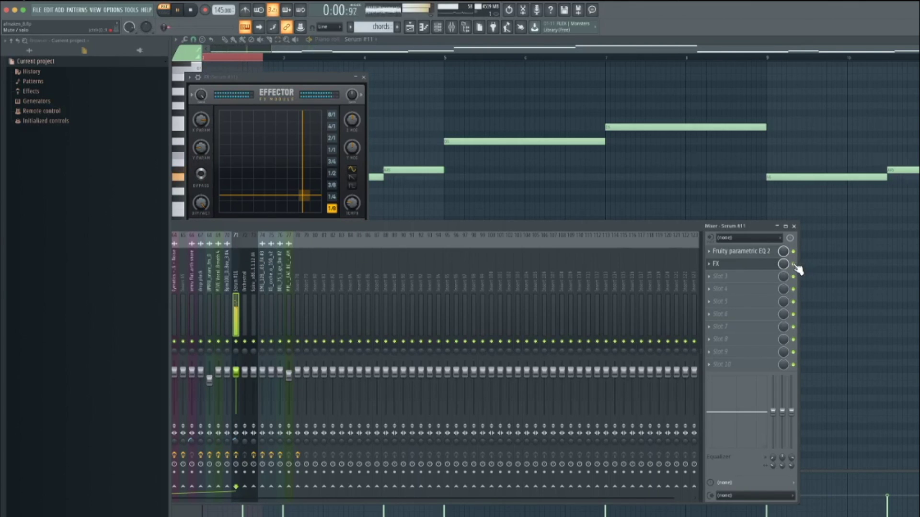
Return to the playlist and play the second drop in song mode from just before bar 95 through its end
left_click(410, 29)
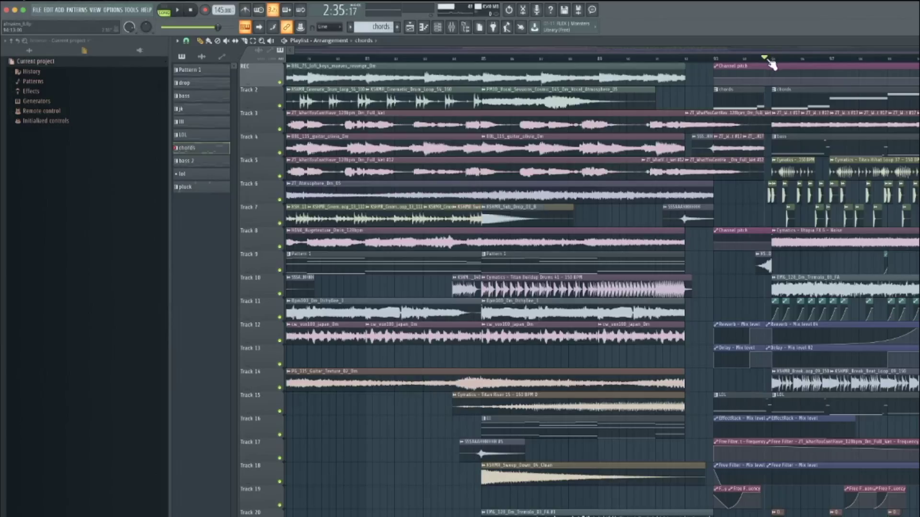
key("space")
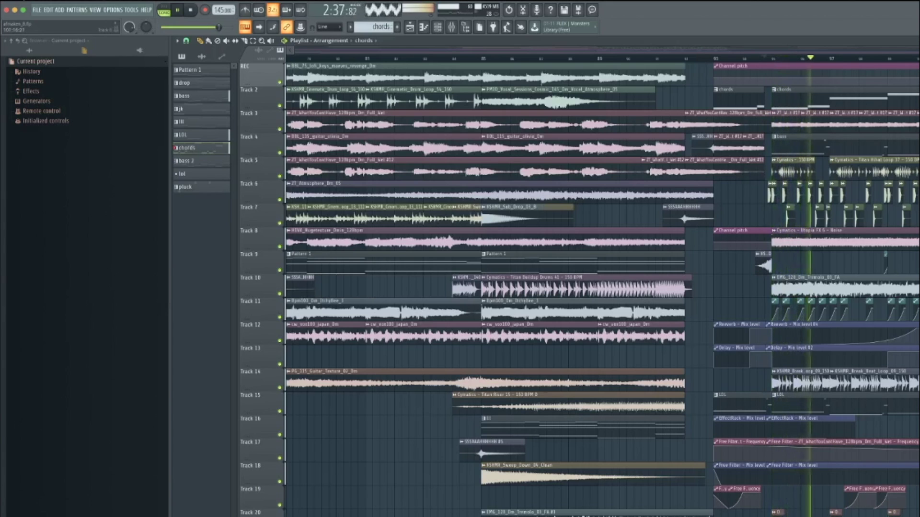
scroll(902, 243, "down", 5)
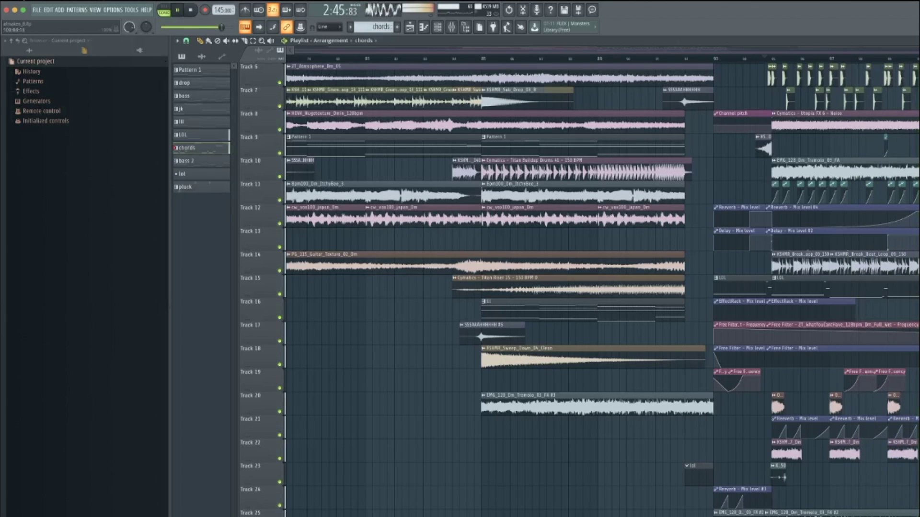
scroll(580, 288, "up", 4)
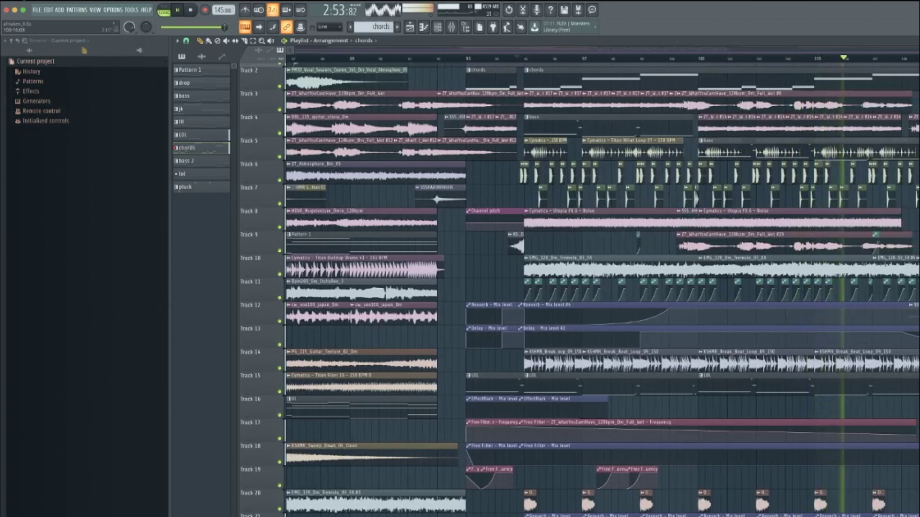
scroll(580, 288, "up", 1)
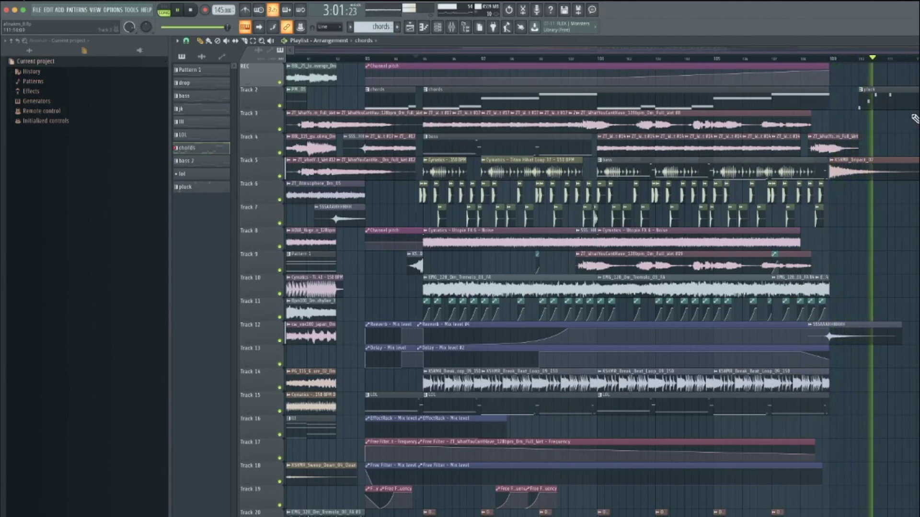
key("space")
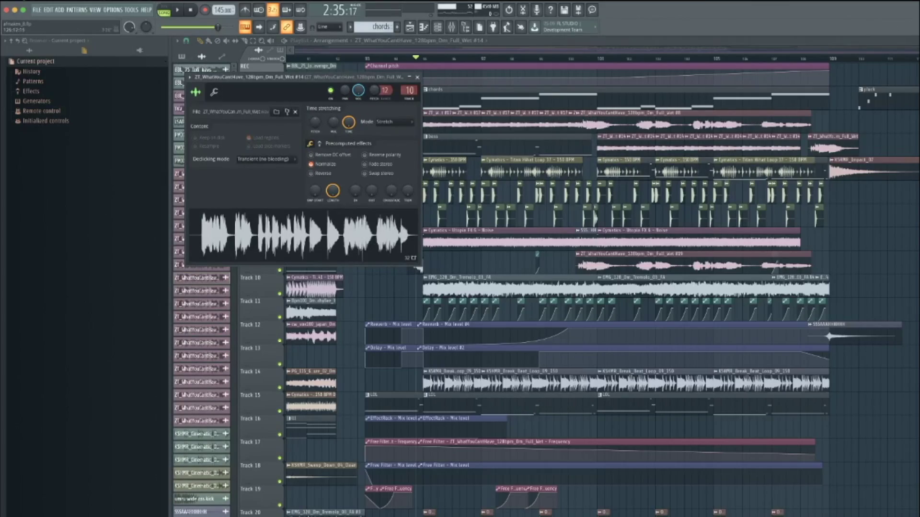
Close the ZT_WhatYouCantHave_128bpm_Dm_Full_Wet #14 sample settings and audition Track 4 soloed from bar 101
key("Escape")
scroll(602, 287, "up", 5)
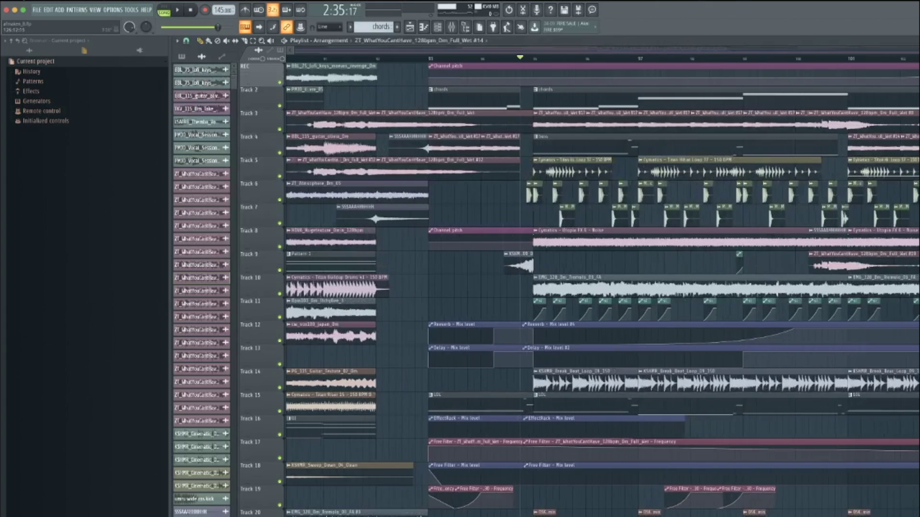
scroll(603, 288, "down", 1)
scroll(743, 102, "right", 6)
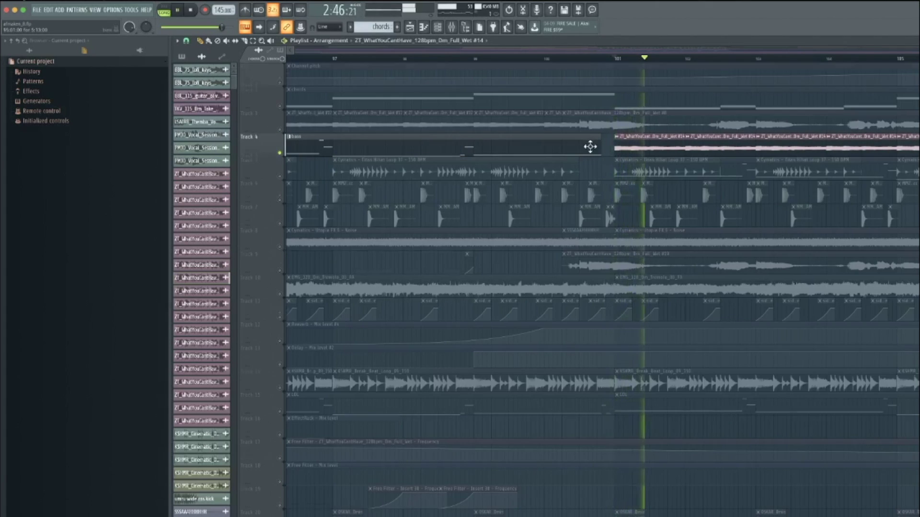
Unmute the Endless Smile automation on Track 26 alongside the soloed Track 4 and play both from bar 101
scroll(589, 146, "down", 8)
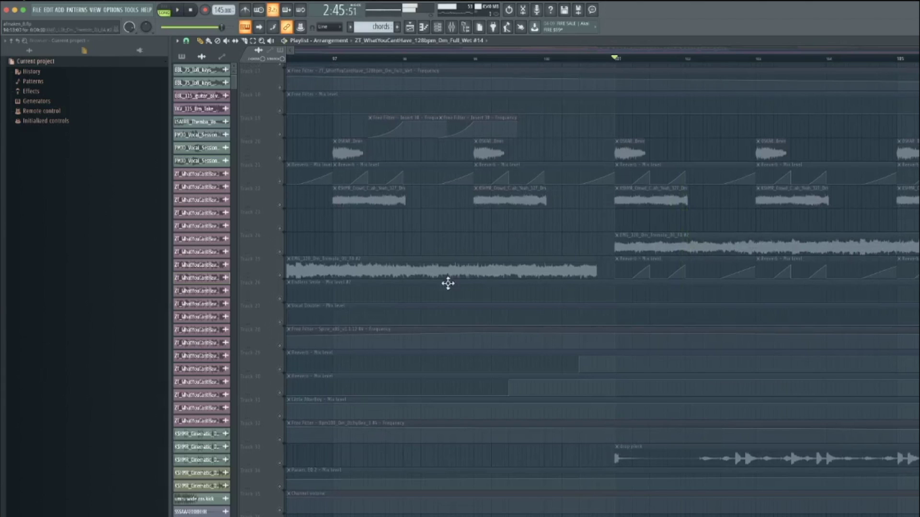
scroll(448, 283, "down", 3)
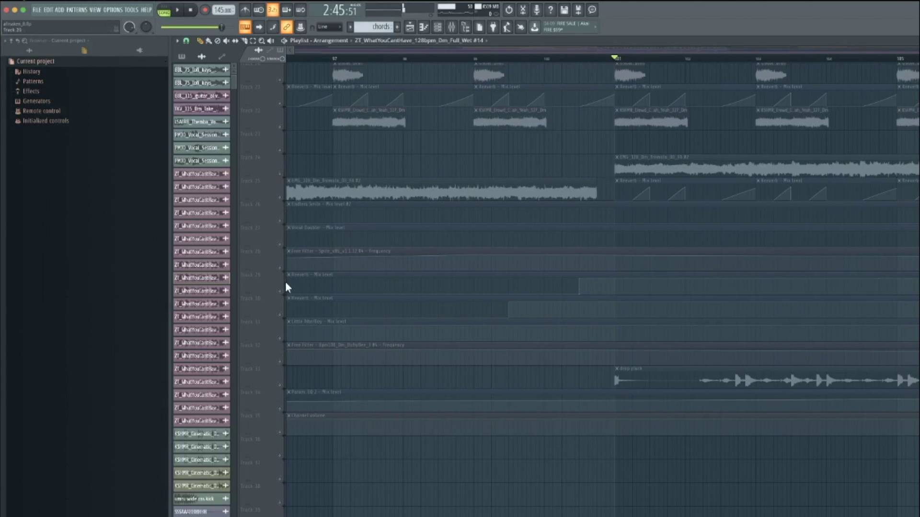
scroll(275, 247, "up", 1)
left_click(280, 260)
key("space")
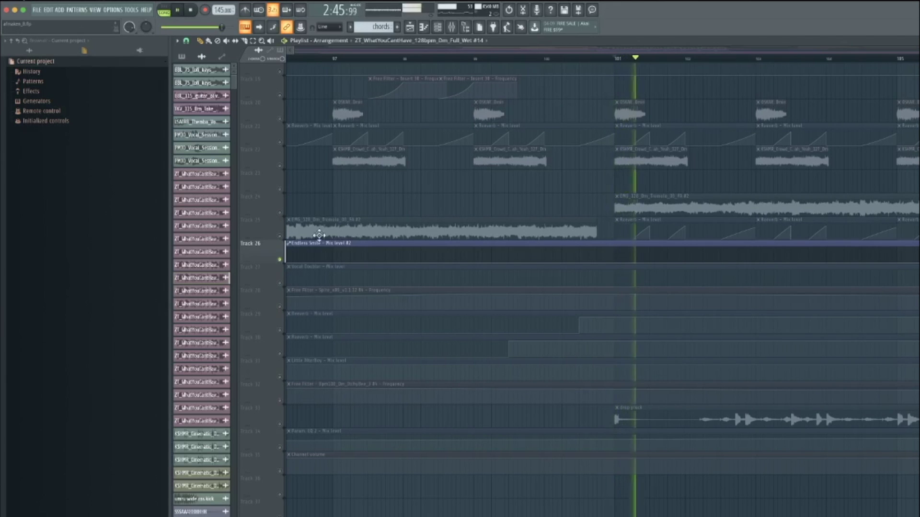
scroll(418, 211, "up", 3)
scroll(418, 211, "up", 7)
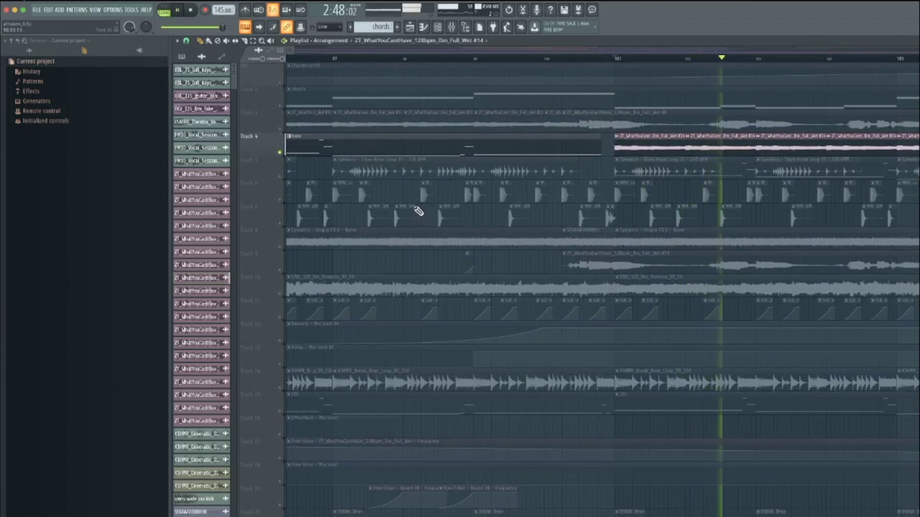
Stop playback, unmute all playlist tracks again and play the full second drop from bar 101
scroll(418, 211, "down", 17)
key("space")
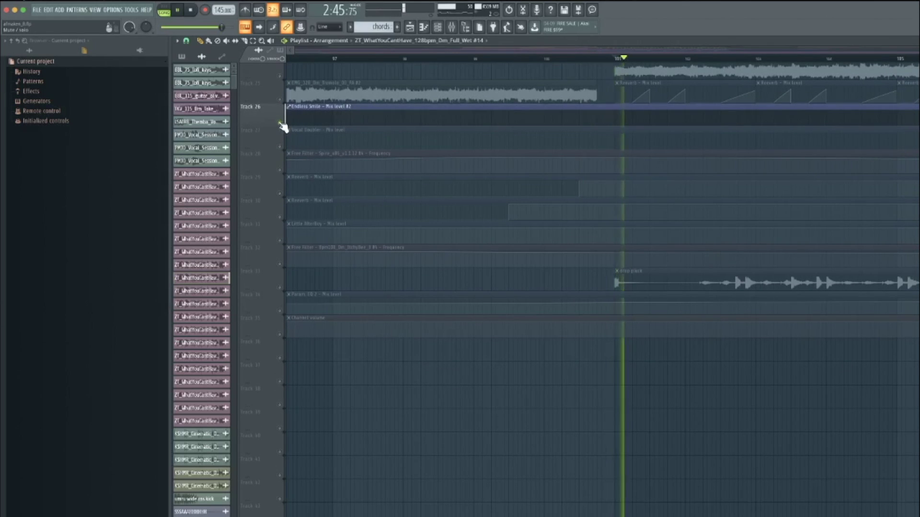
key("space")
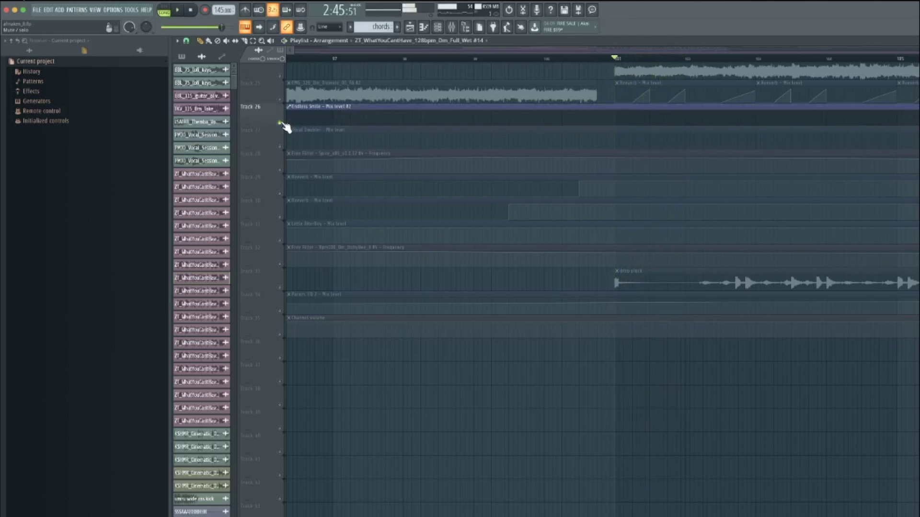
right_click(281, 123)
key("space")
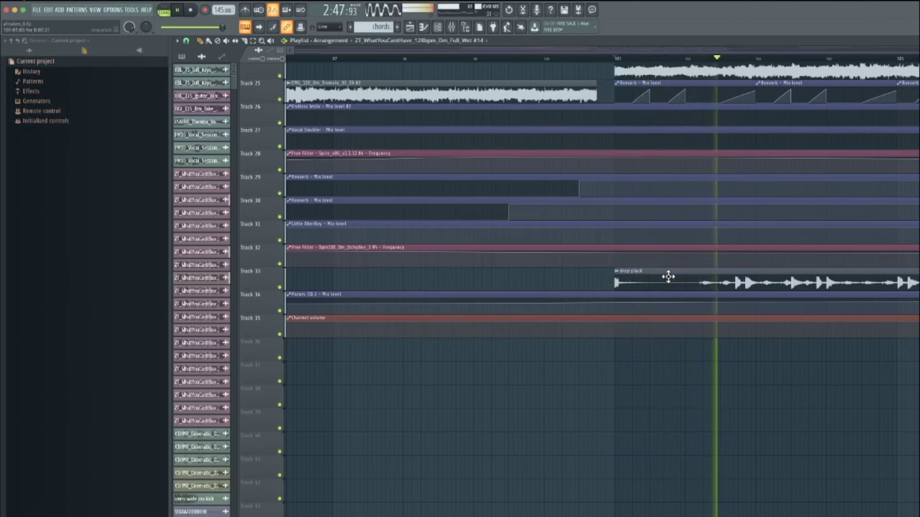
Stop playback and open the drop pluck clip at bar 101 on Track 33 for inspection
scroll(667, 280, "up", 1)
key("space")
double_click(663, 291)
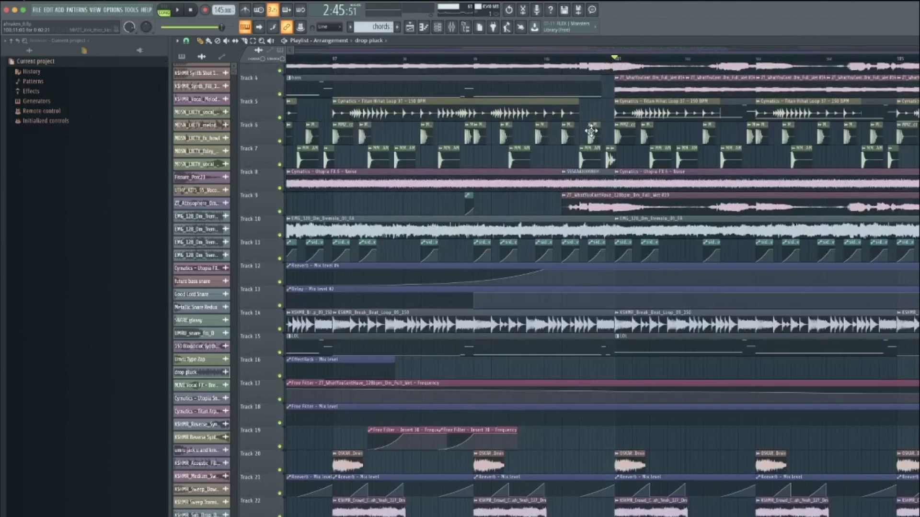
Play briefly from just before bar 102 and inspect the EMG_128_Dm_Tremolo_03_FA sample settings on Track 10 together with its mixer effects
scroll(597, 137, "up", 3)
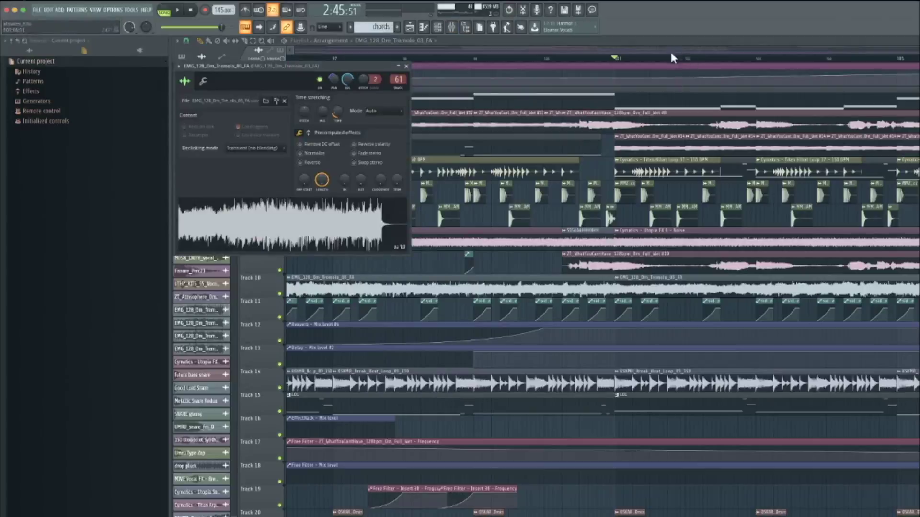
left_click(668, 57)
key("space")
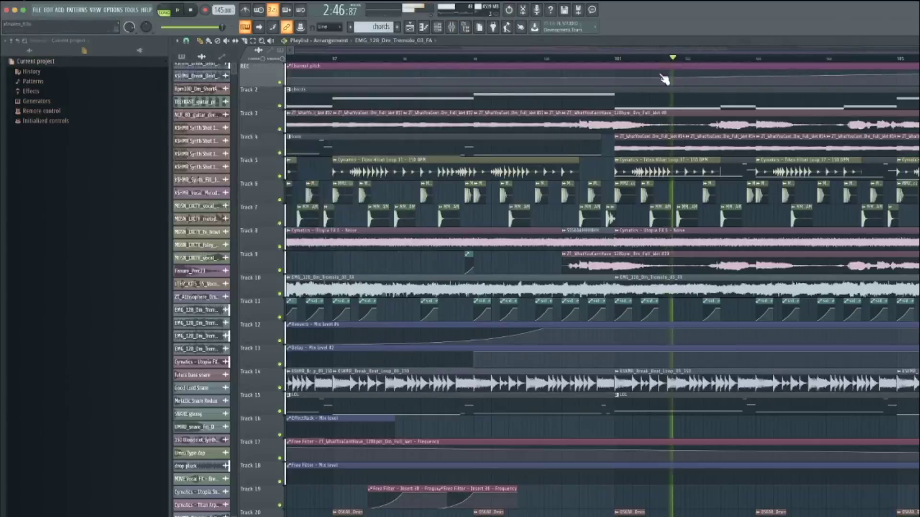
double_click(656, 284)
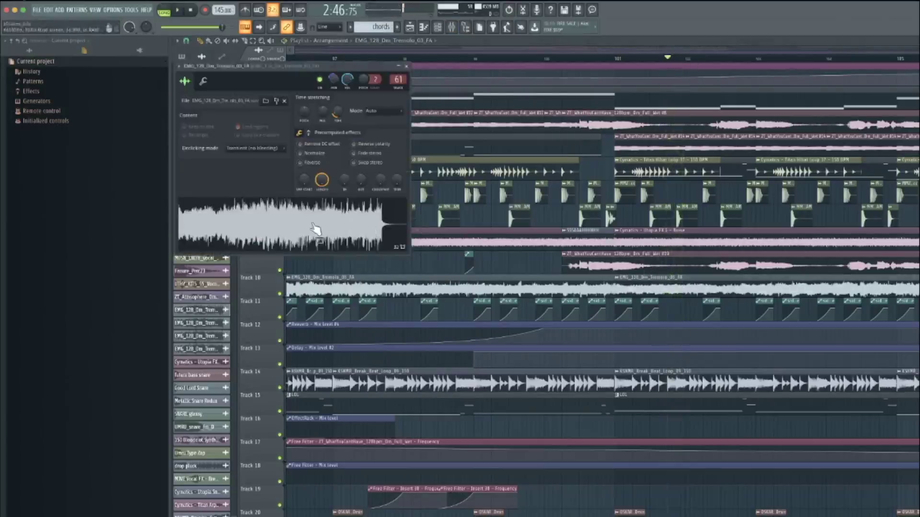
left_click(454, 29)
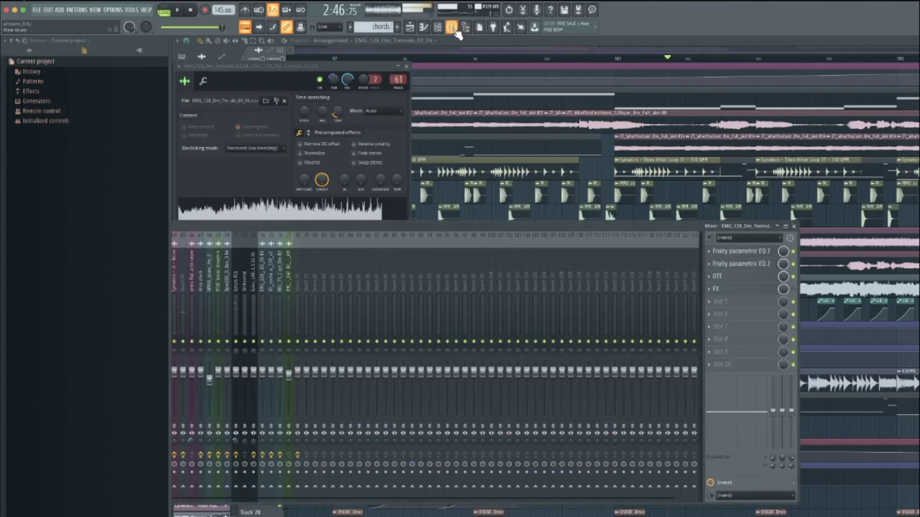
left_click_drag(412, 223, 774, 211)
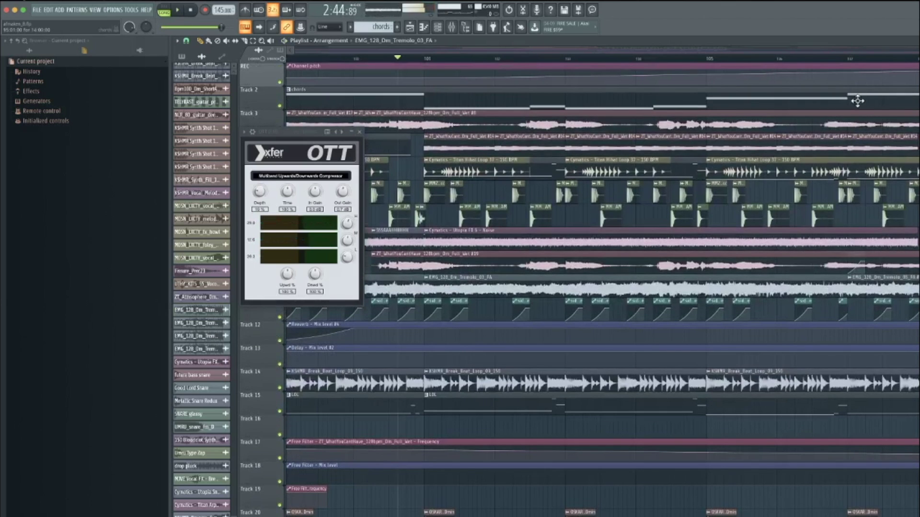
Open the chords clip on Track 2 at bar 107, audition the pattern's notes in the piano roll and return to the playlist
double_click(857, 100)
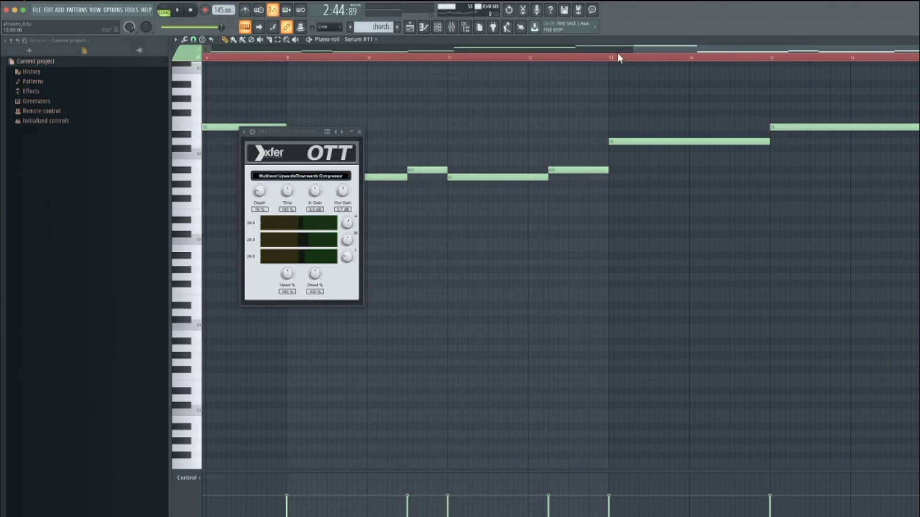
key("space")
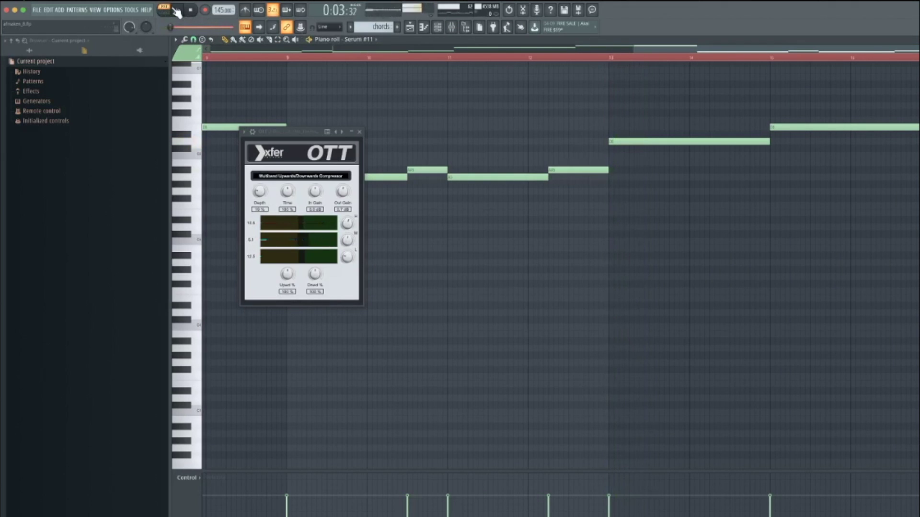
left_click(598, 59)
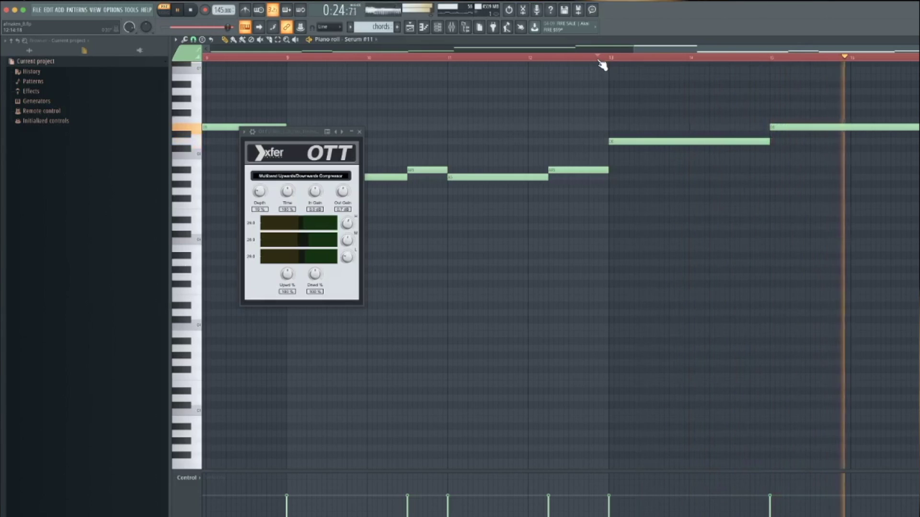
key("space")
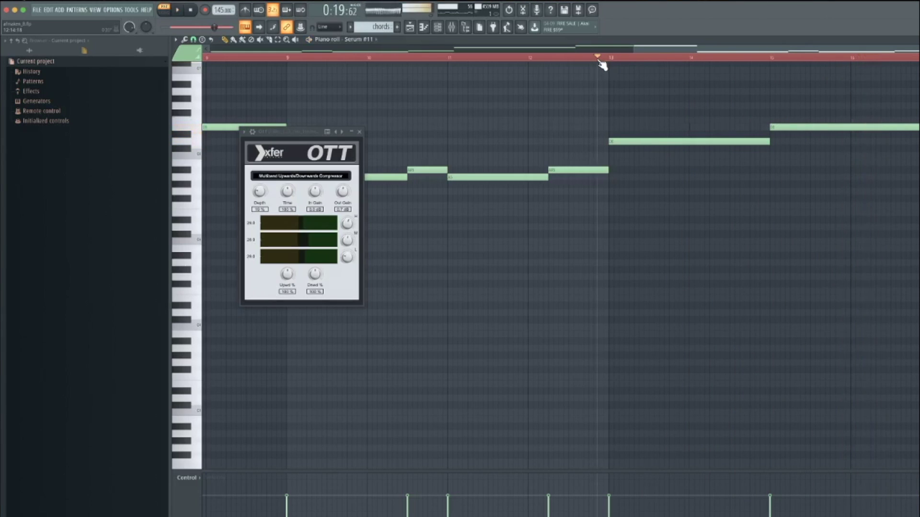
left_click(410, 27)
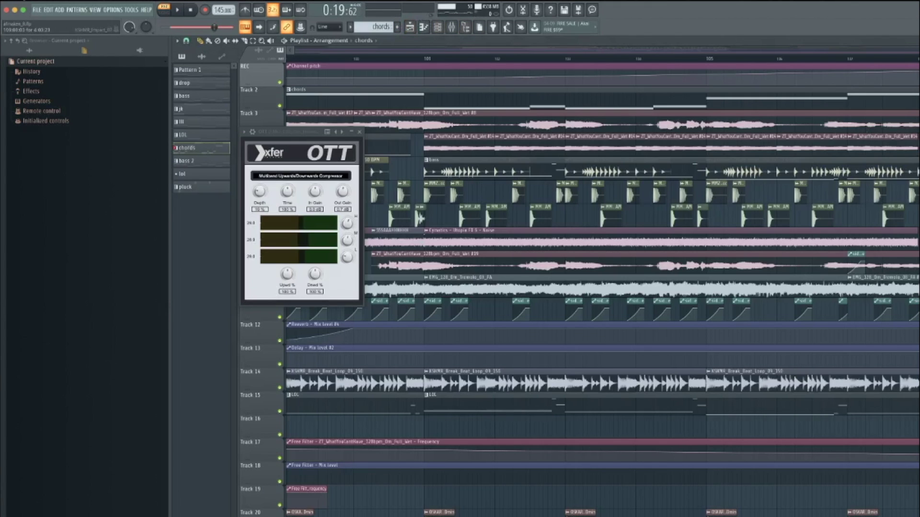